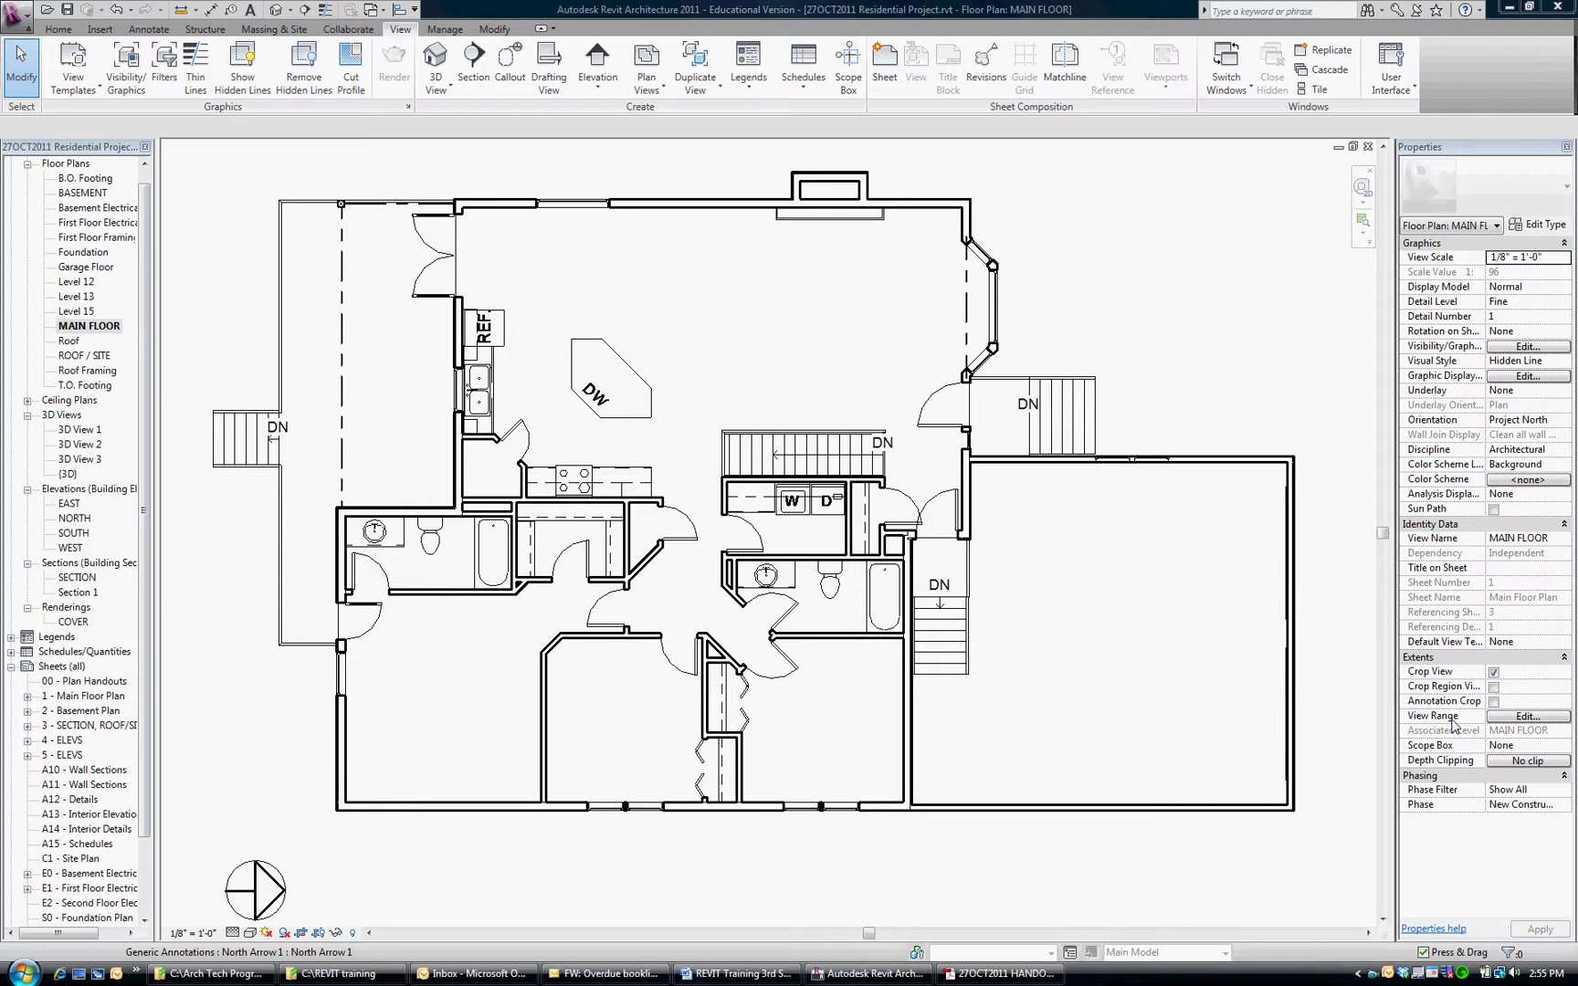
Step: Open the View Range dialog for the MAIN FLOOR plan from the Properties palette
{"action": "left_click", "coordinate": [1535, 717]}
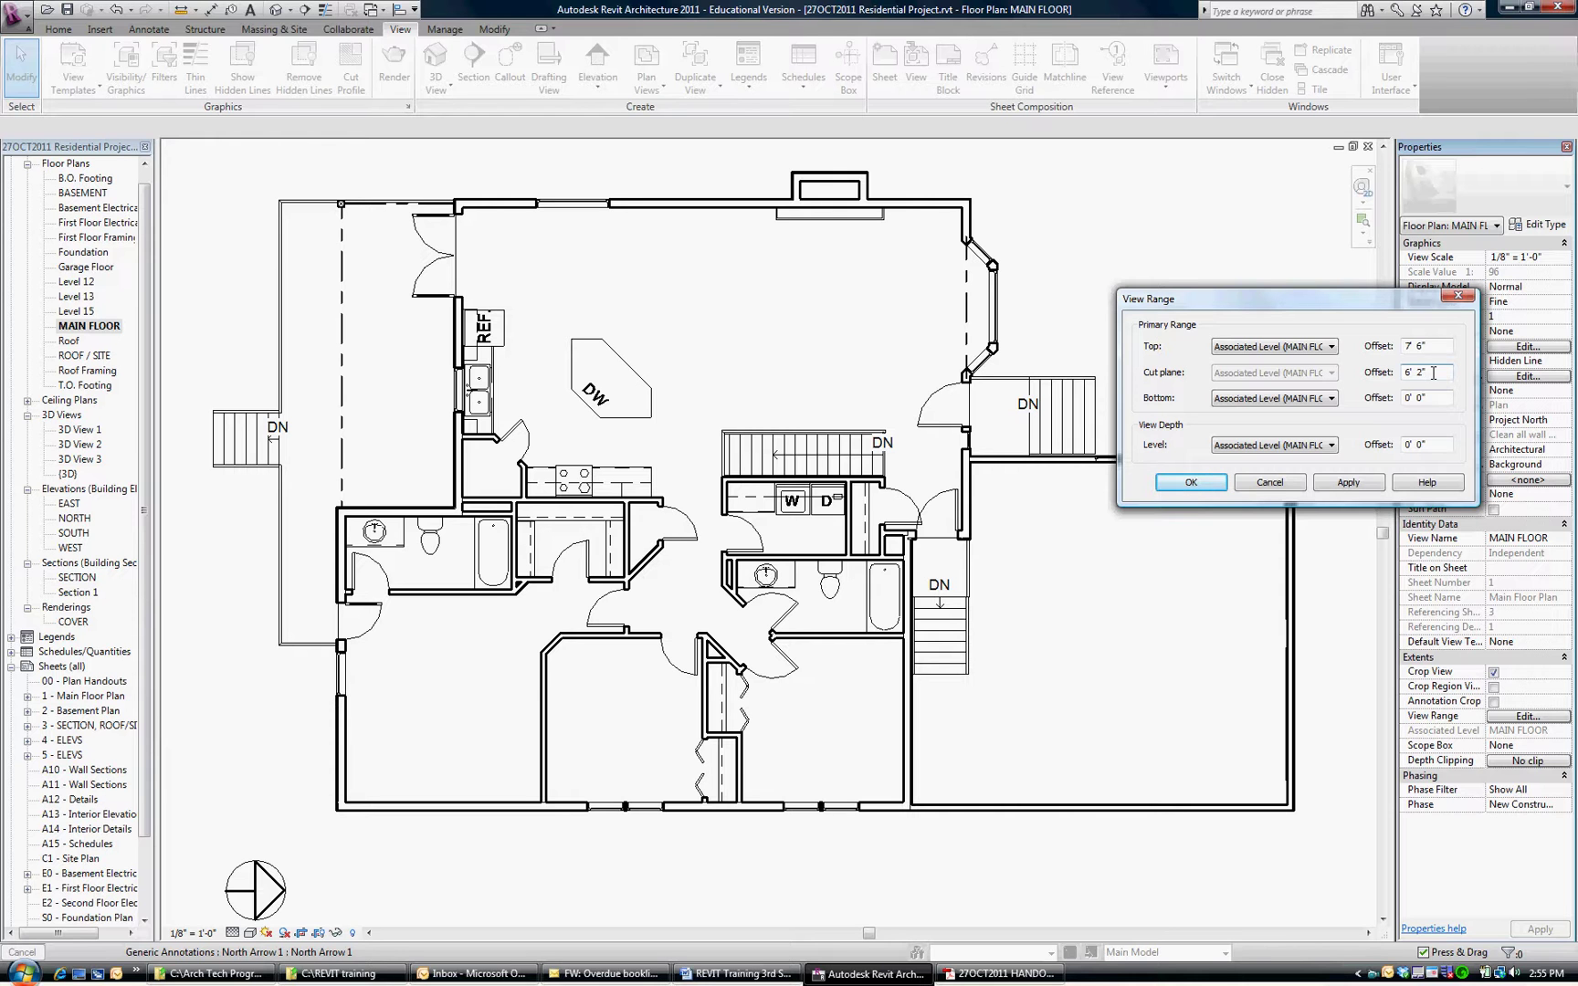
Step: Preview the plan with the cut plane offset at 2' 0", then at 1' 0"
{"action": "left_click_drag", "start_coordinate": [1407, 371], "coordinate": [1434, 371]}
{"action": "left_click", "coordinate": [1354, 484]}
{"action": "left_click_drag", "start_coordinate": [1305, 299], "coordinate": [1246, 172]}
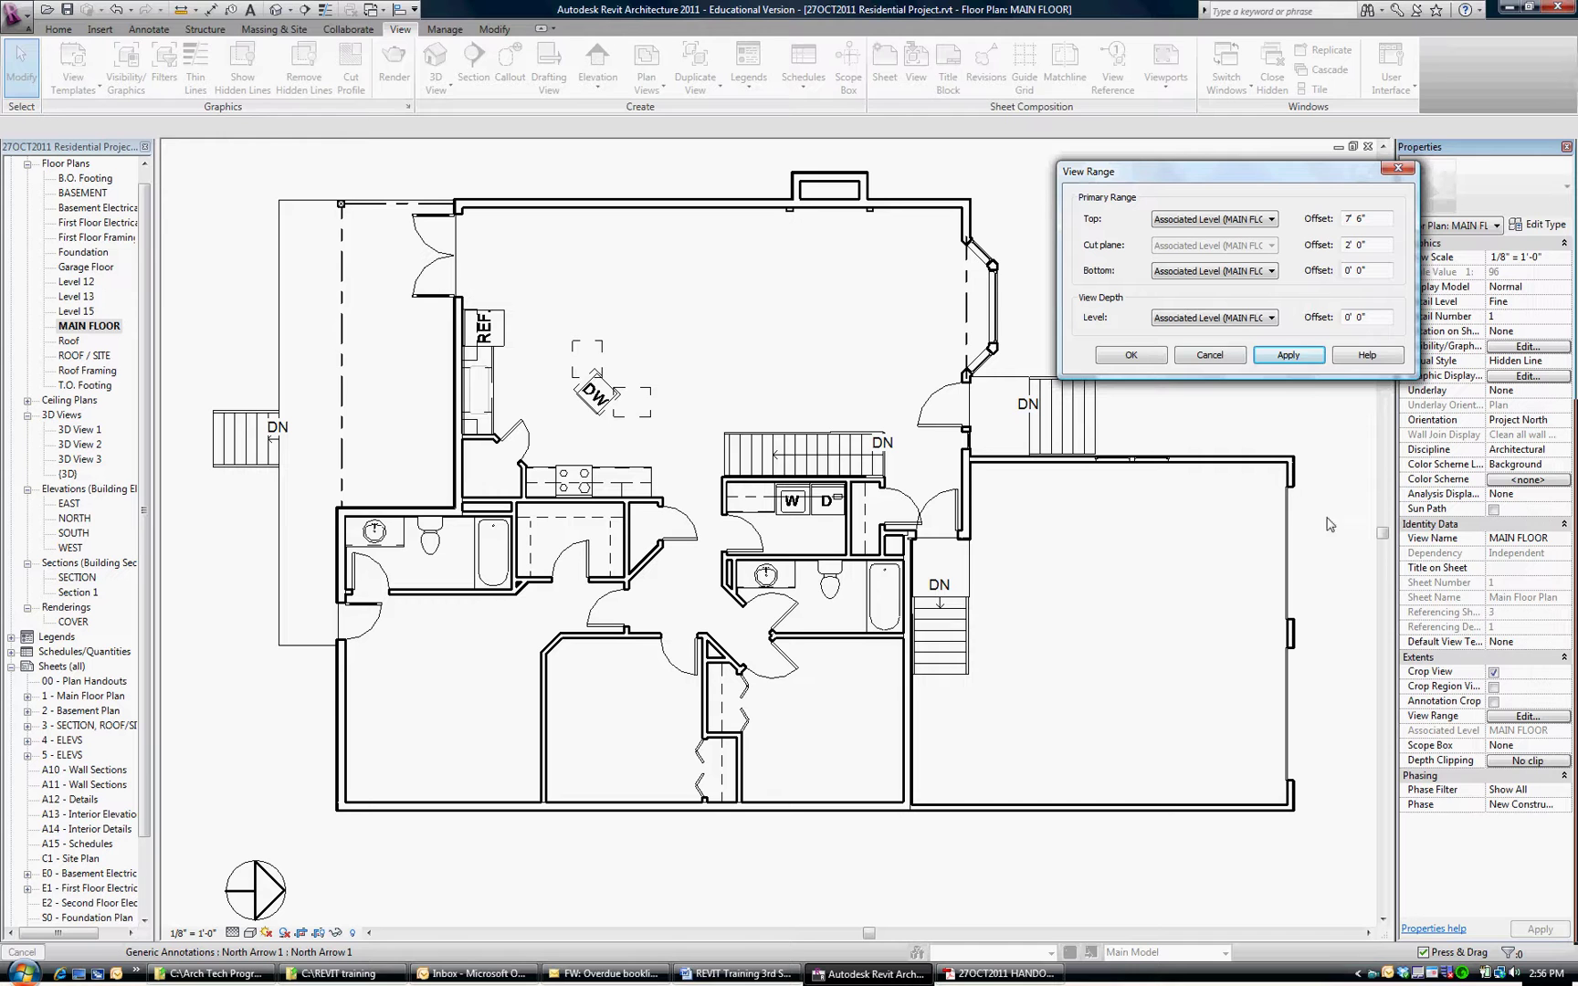
{"action": "left_click", "coordinate": [1354, 245]}
{"action": "double_click", "coordinate": [1354, 244]}
{"action": "type", "text": "1"}
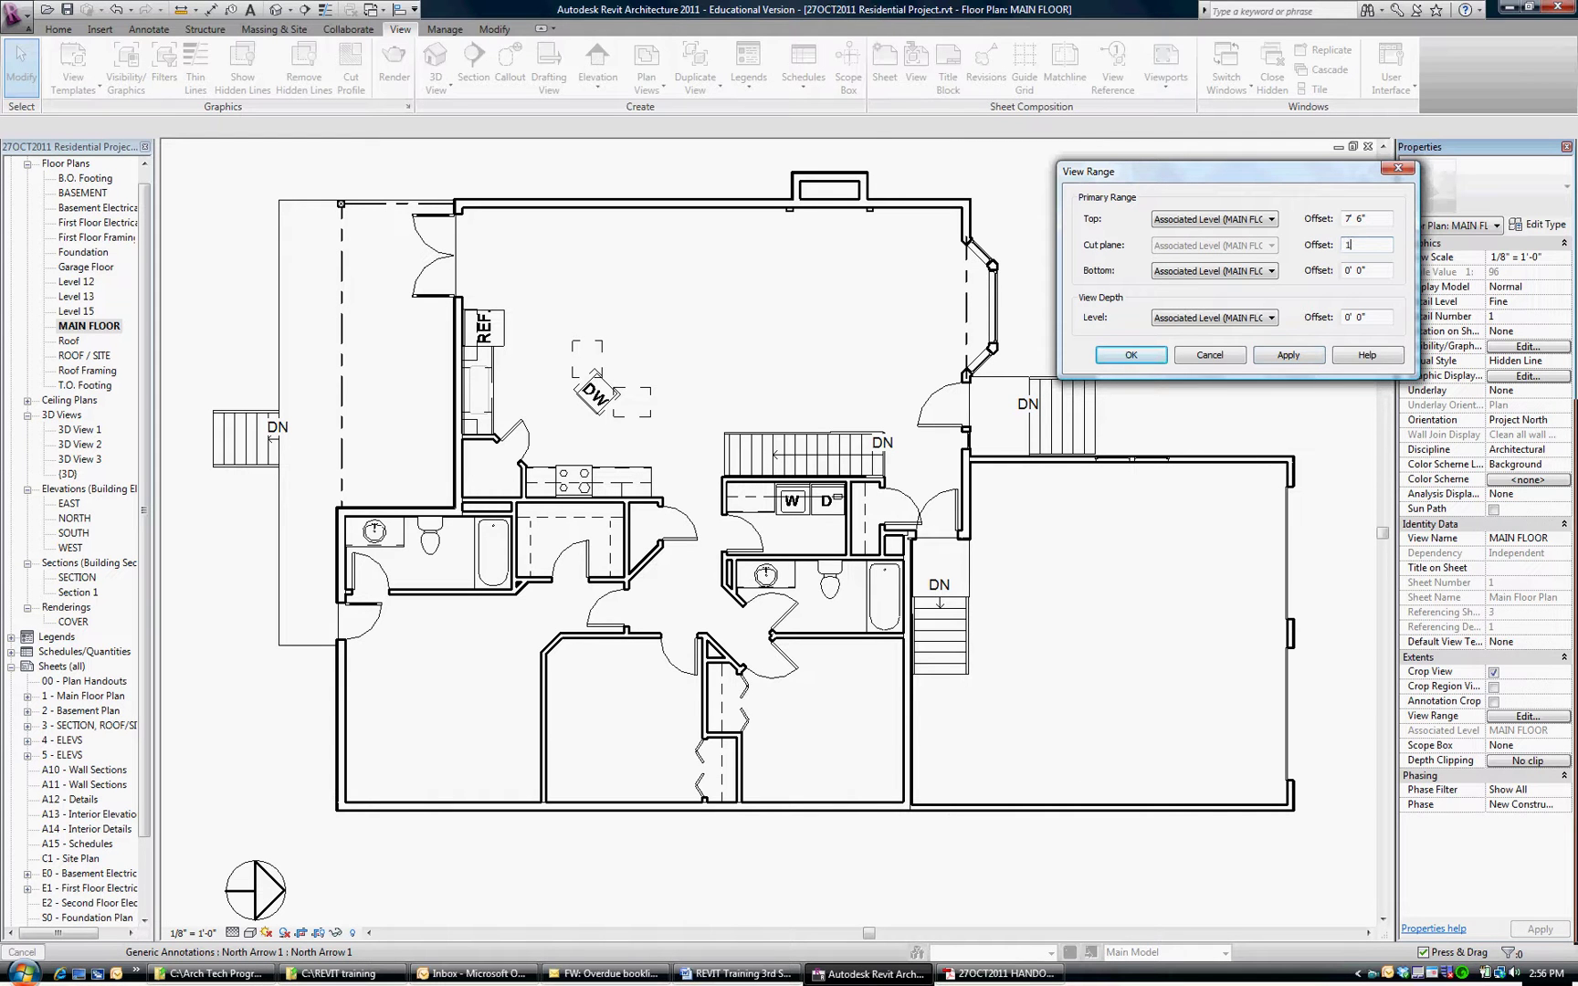
{"action": "left_click", "coordinate": [1306, 363]}
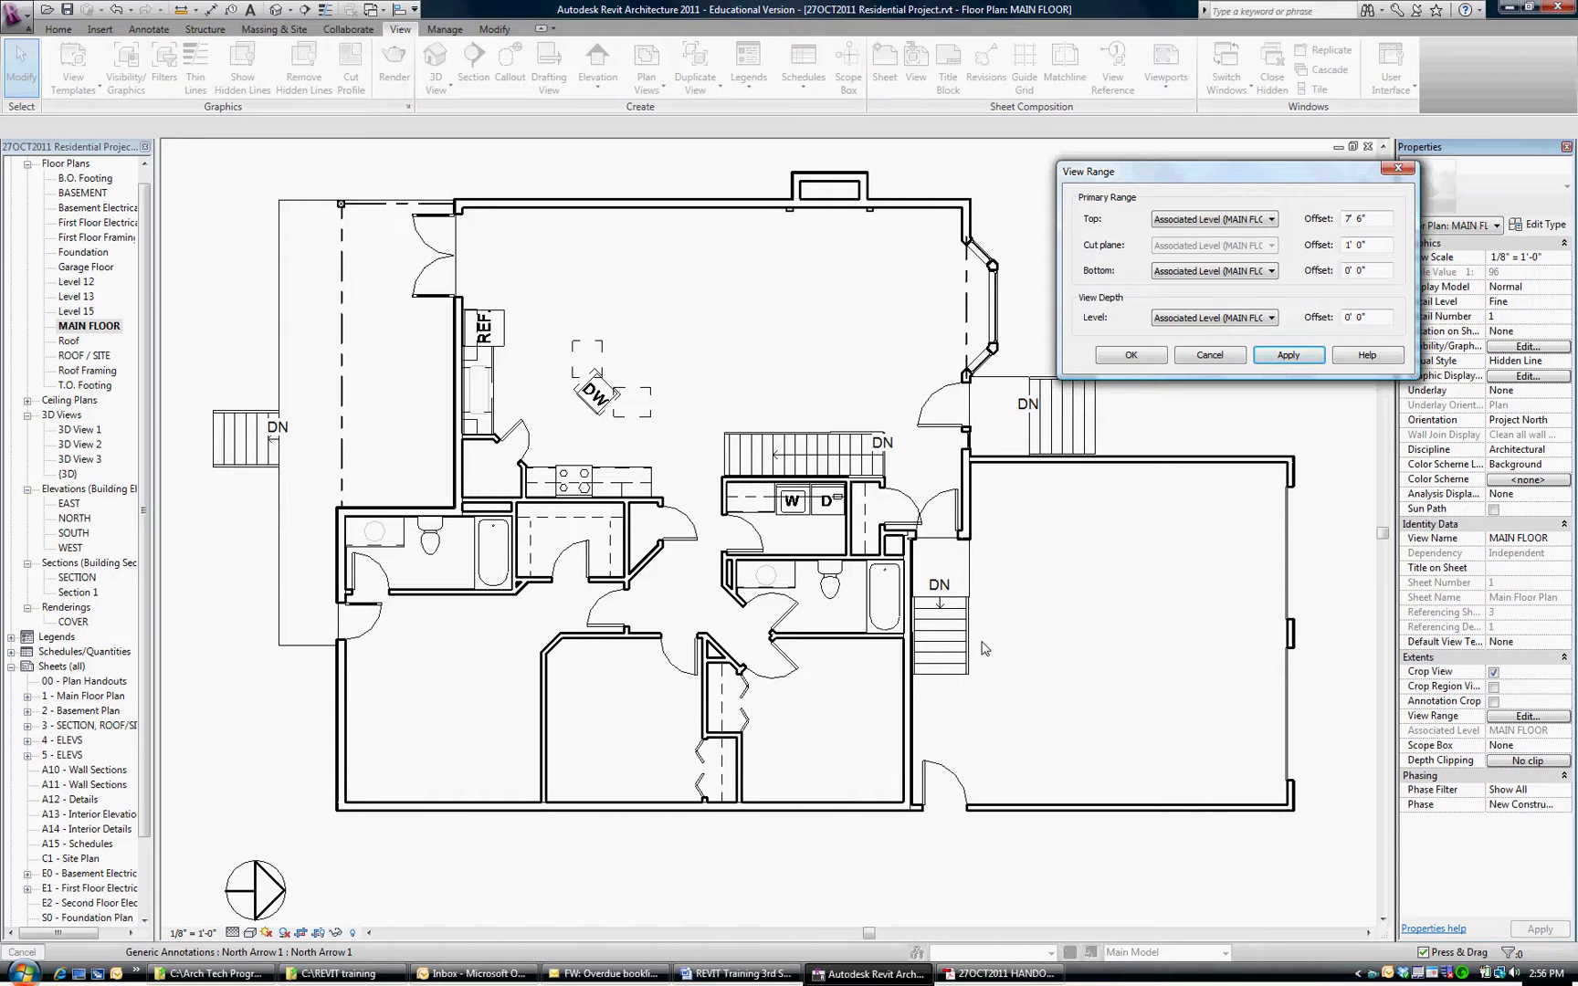
Step: Restore the cut plane offset to 6' 2", apply it, and close the dialog
{"action": "left_click_drag", "start_coordinate": [1362, 247], "coordinate": [1329, 252]}
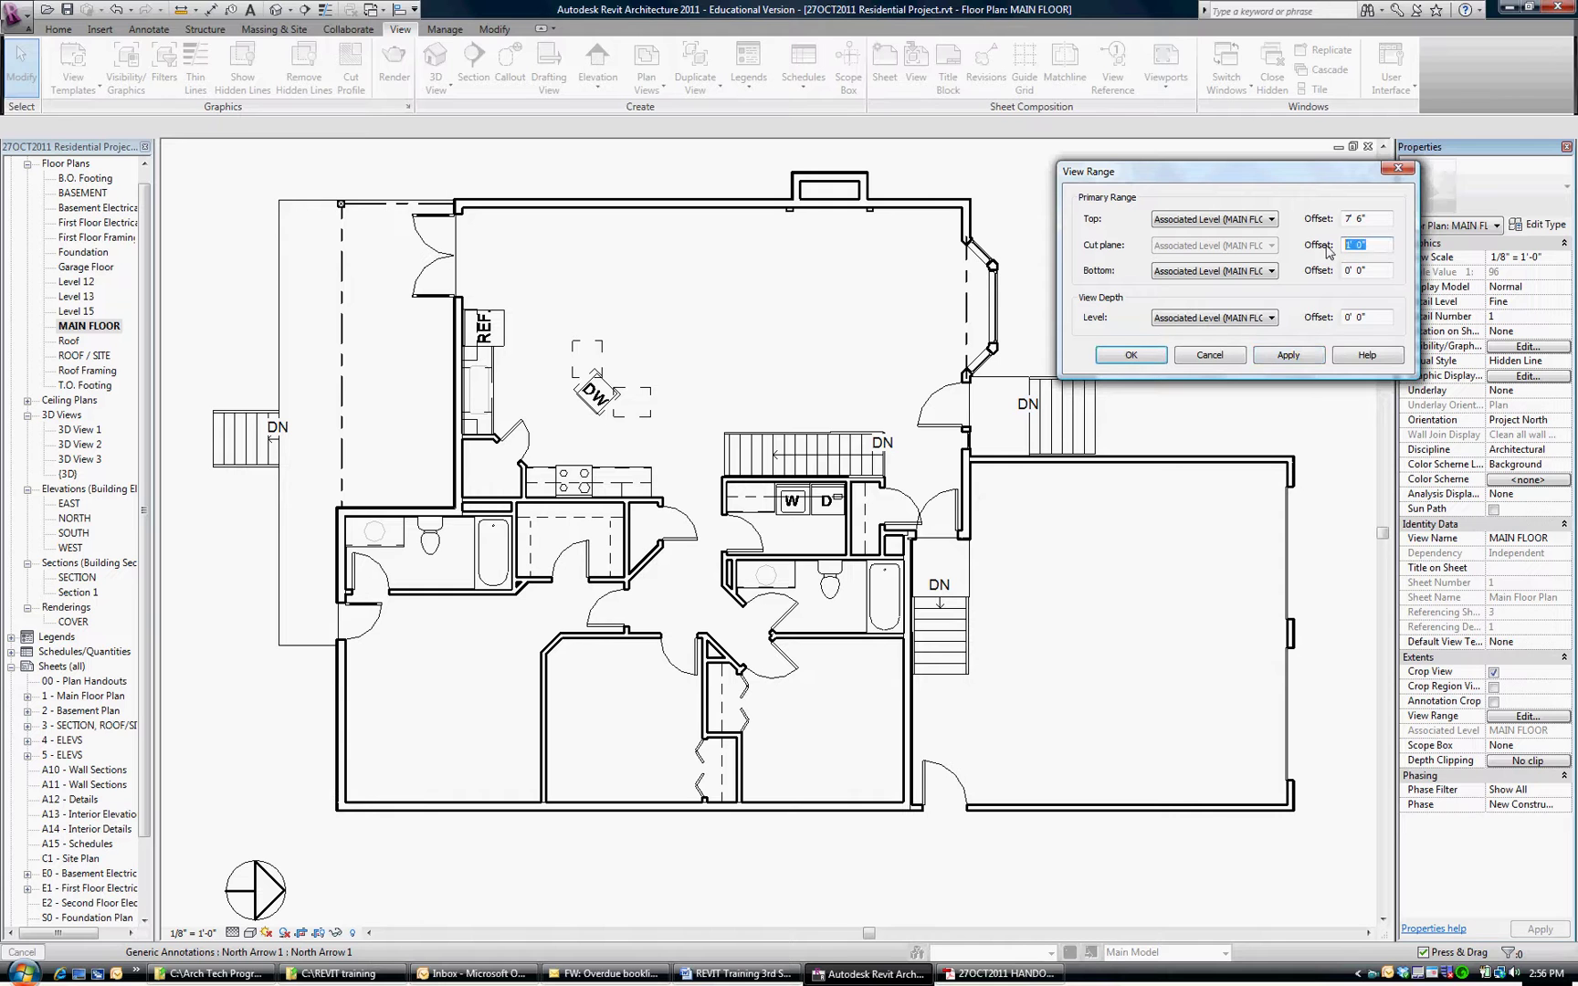
{"action": "type", "text": "6' 2"}
{"action": "left_click", "coordinate": [1380, 268]}
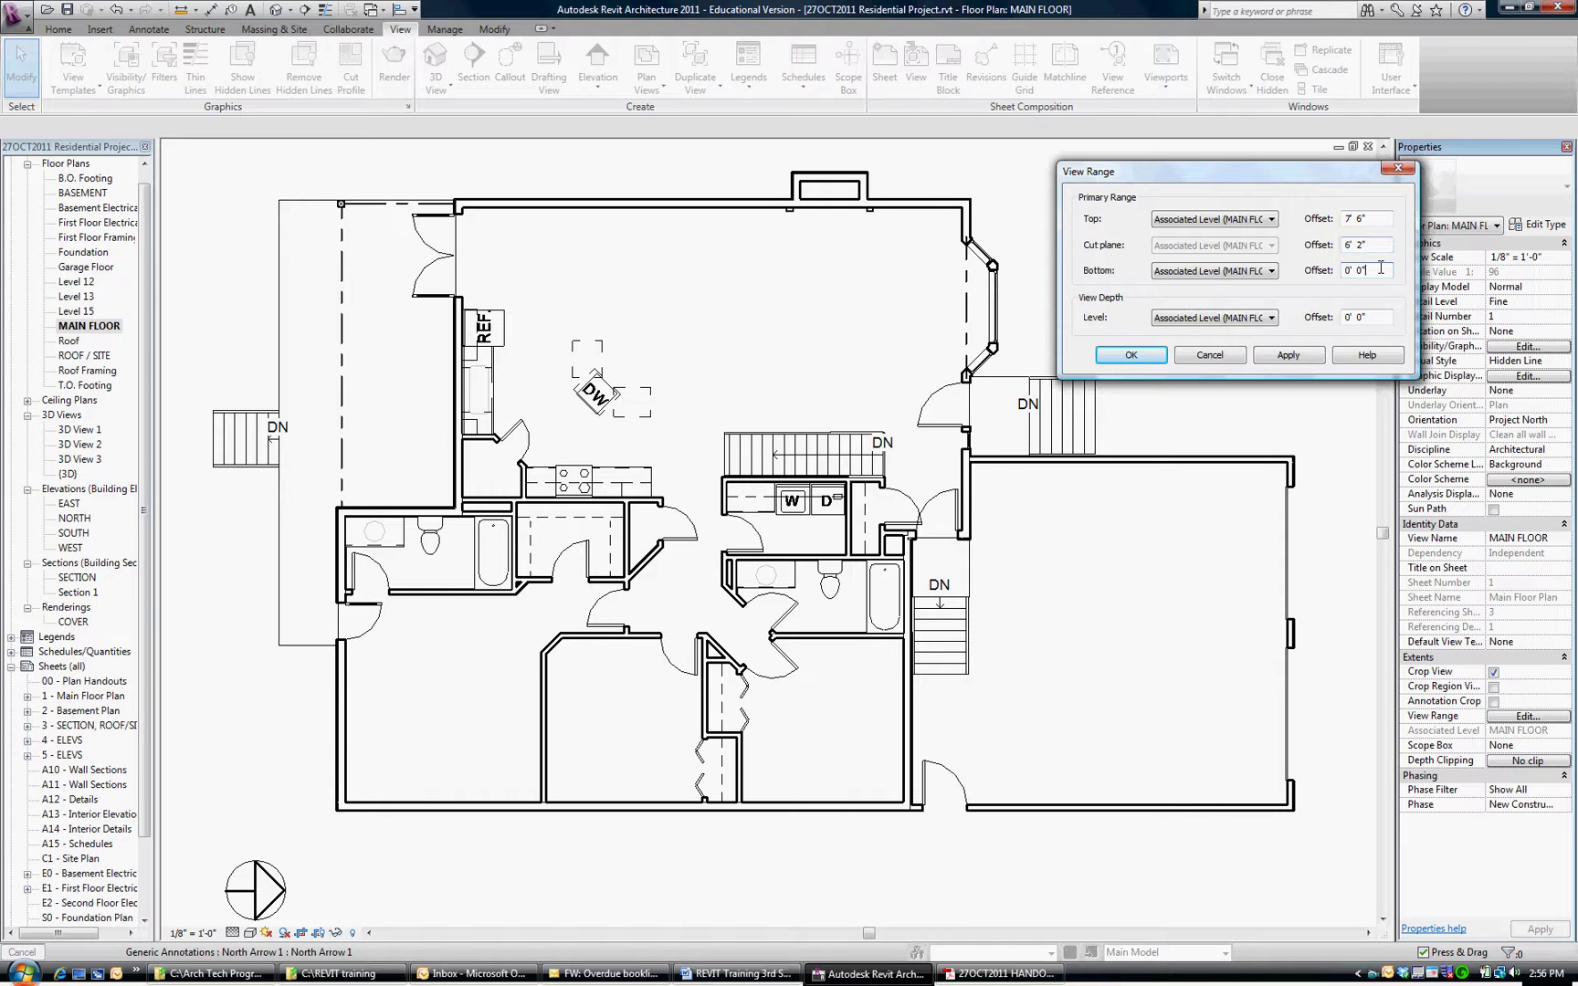
{"action": "left_click", "coordinate": [1289, 356]}
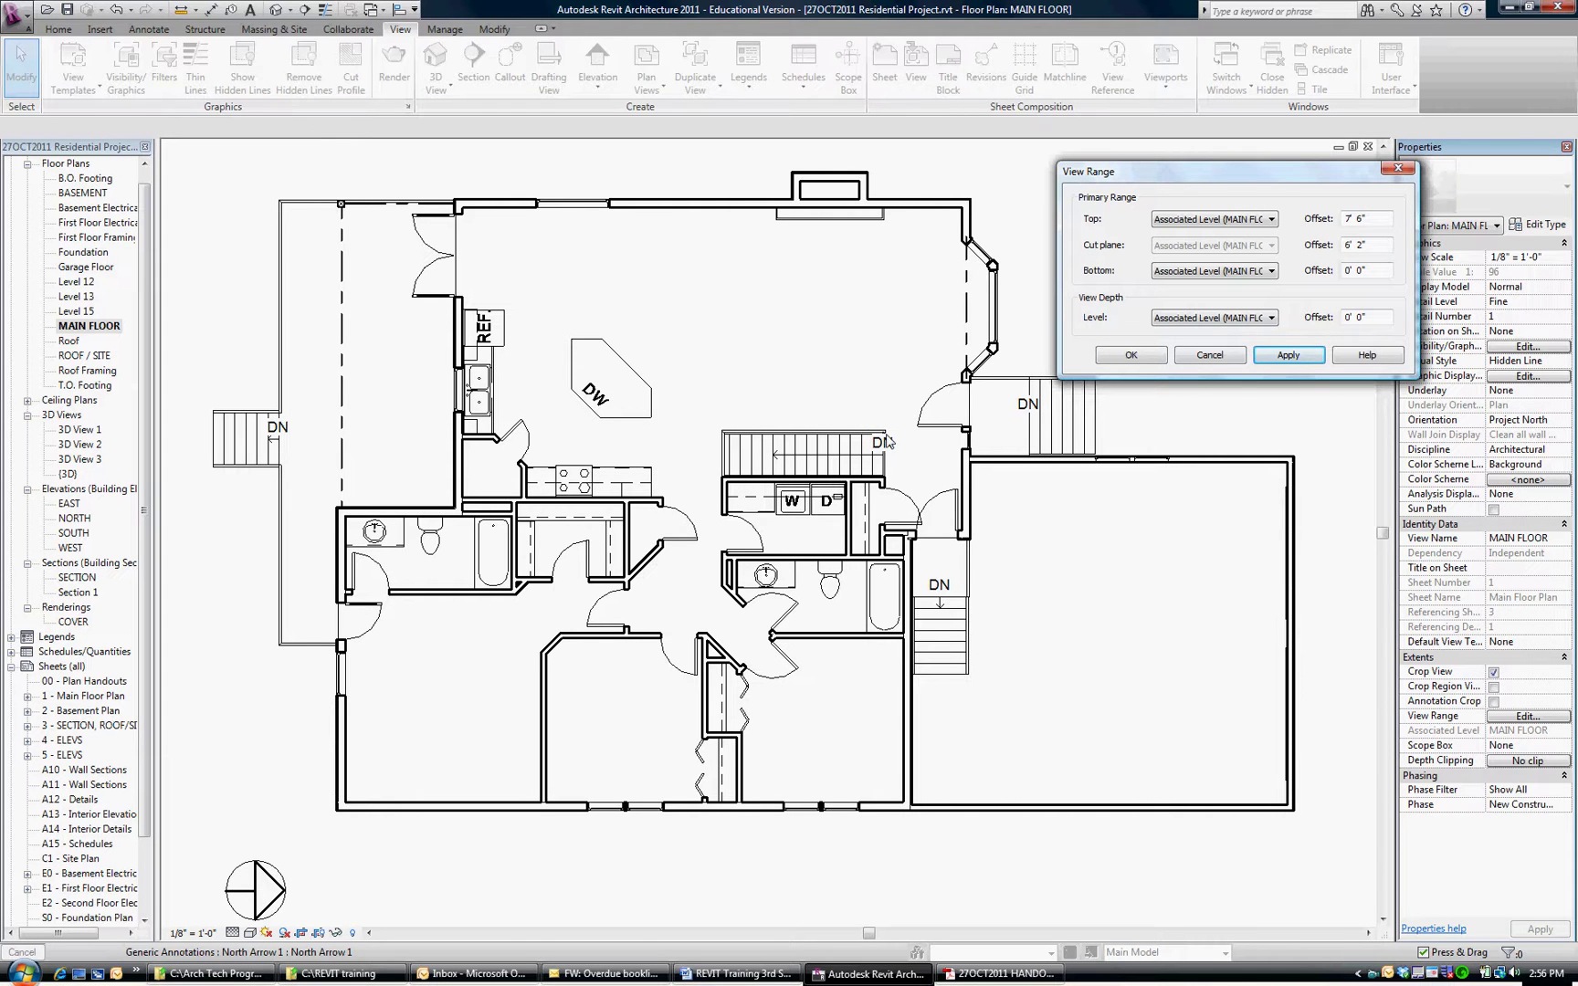
{"action": "left_click", "coordinate": [1132, 355]}
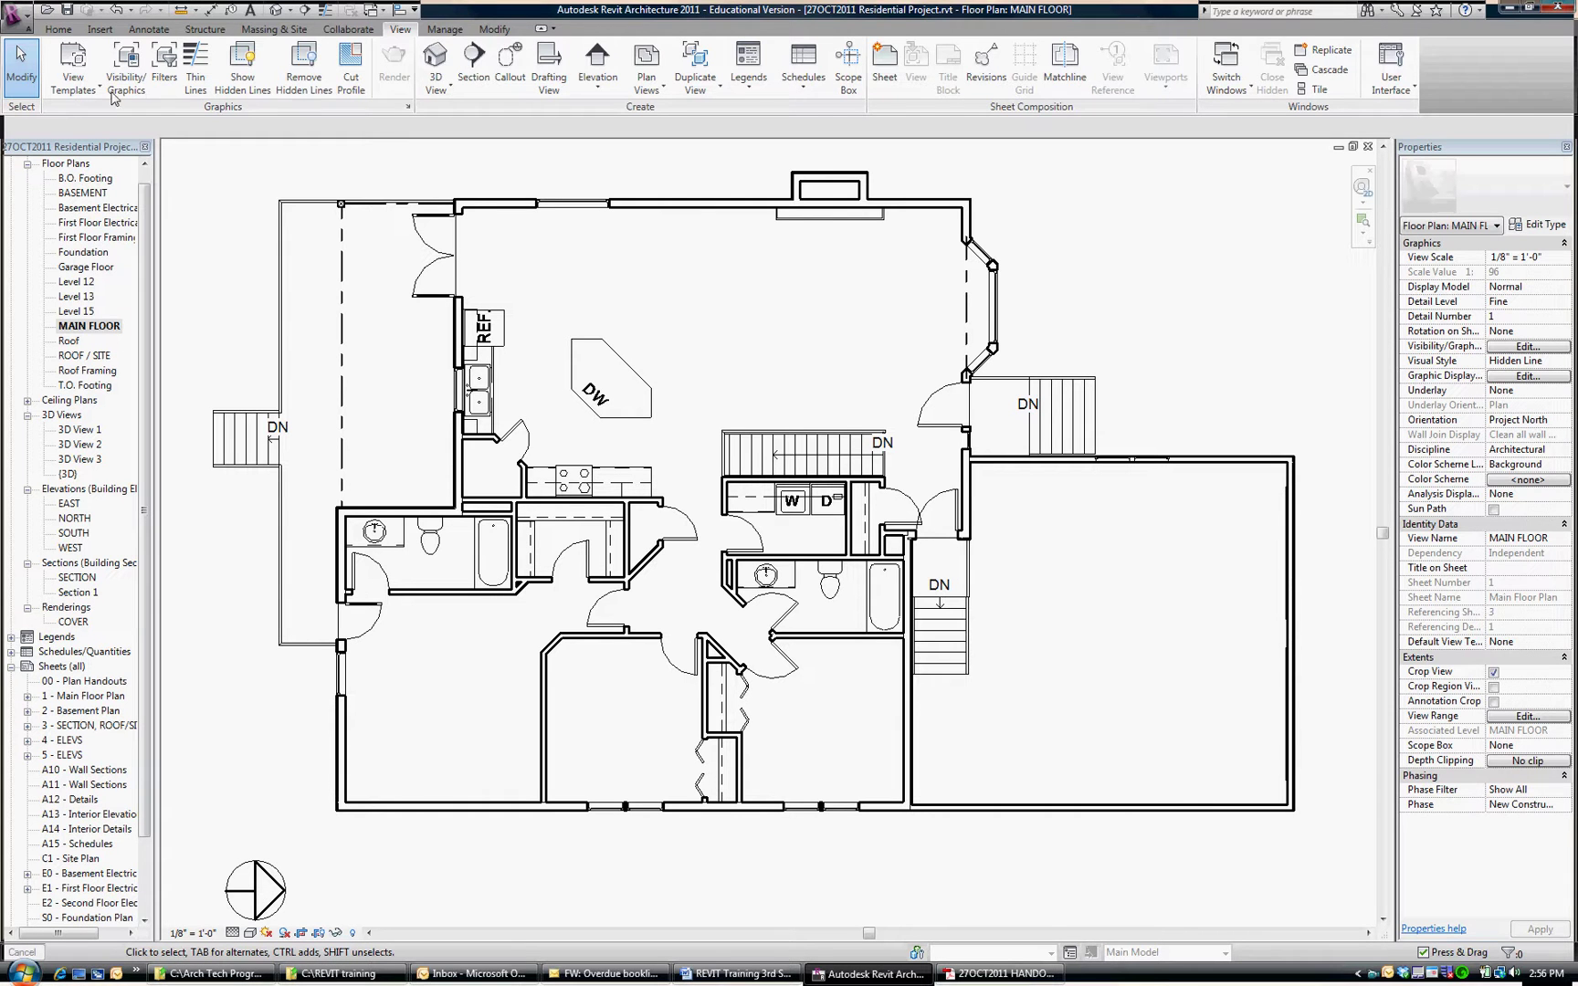
Step: Turn on Thin Lines, zoom to the garage, and open the View tab's Plan Views list
{"action": "left_click", "coordinate": [58, 29]}
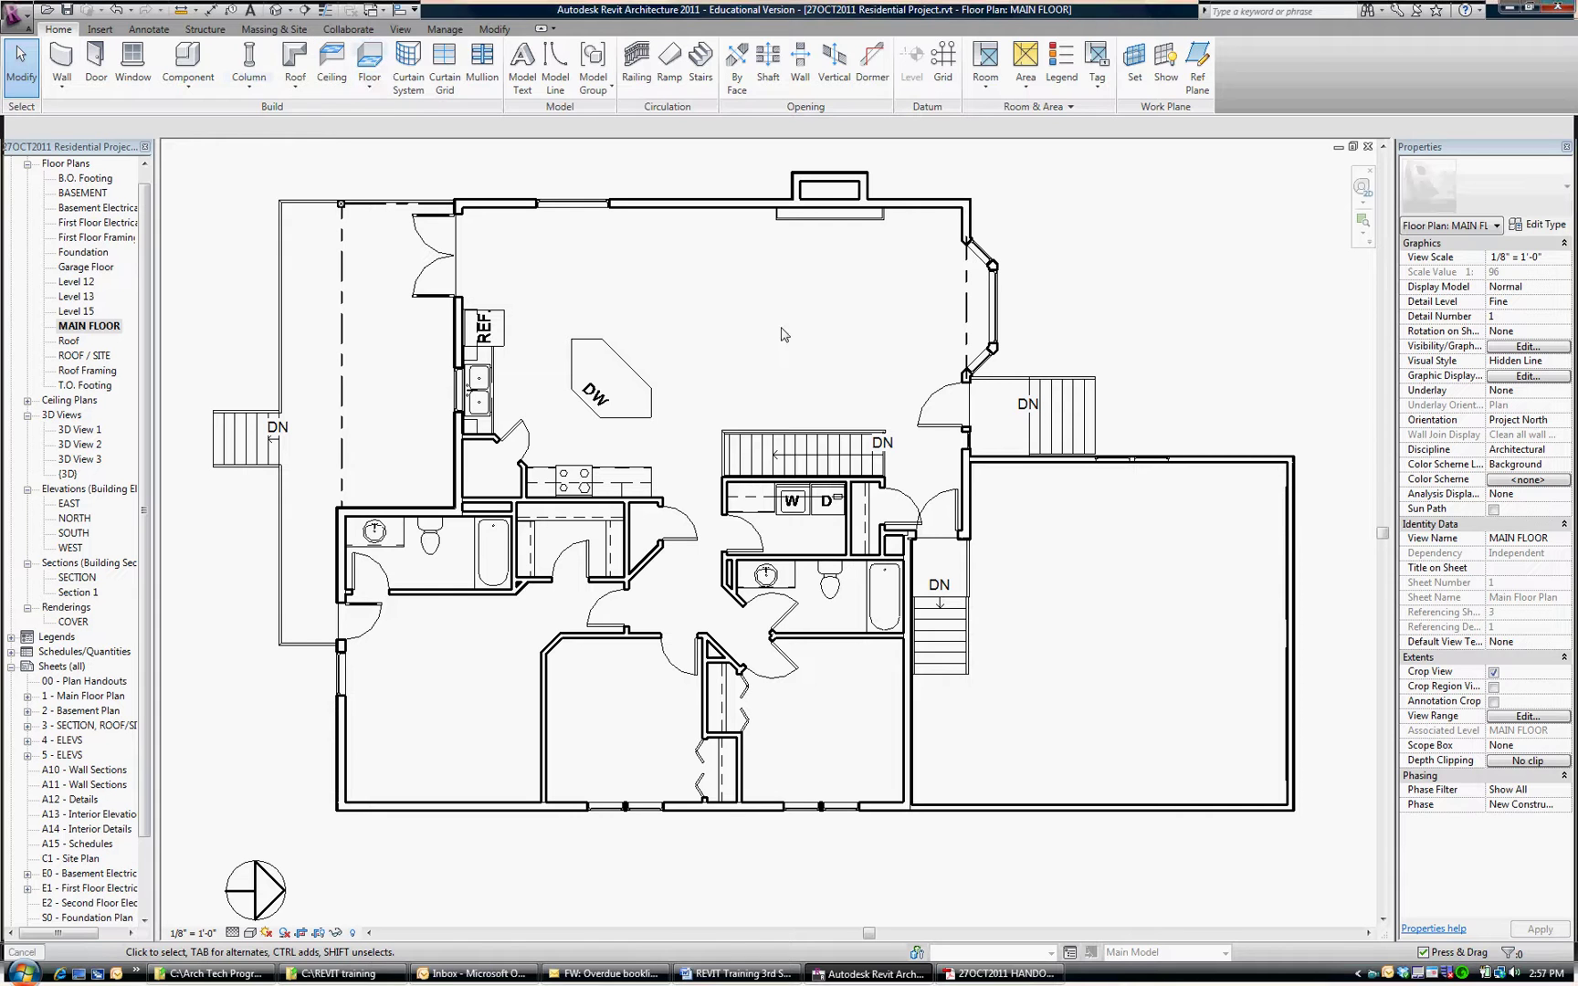
{"action": "left_click", "coordinate": [325, 13]}
{"action": "scroll", "coordinate": [1213, 557], "scroll_direction": "up", "scroll_amount": 3}
{"action": "middle_click_drag", "start_coordinate": [1203, 576], "coordinate": [1059, 441]}
{"action": "scroll", "coordinate": [1059, 441], "scroll_direction": "up", "scroll_amount": 1}
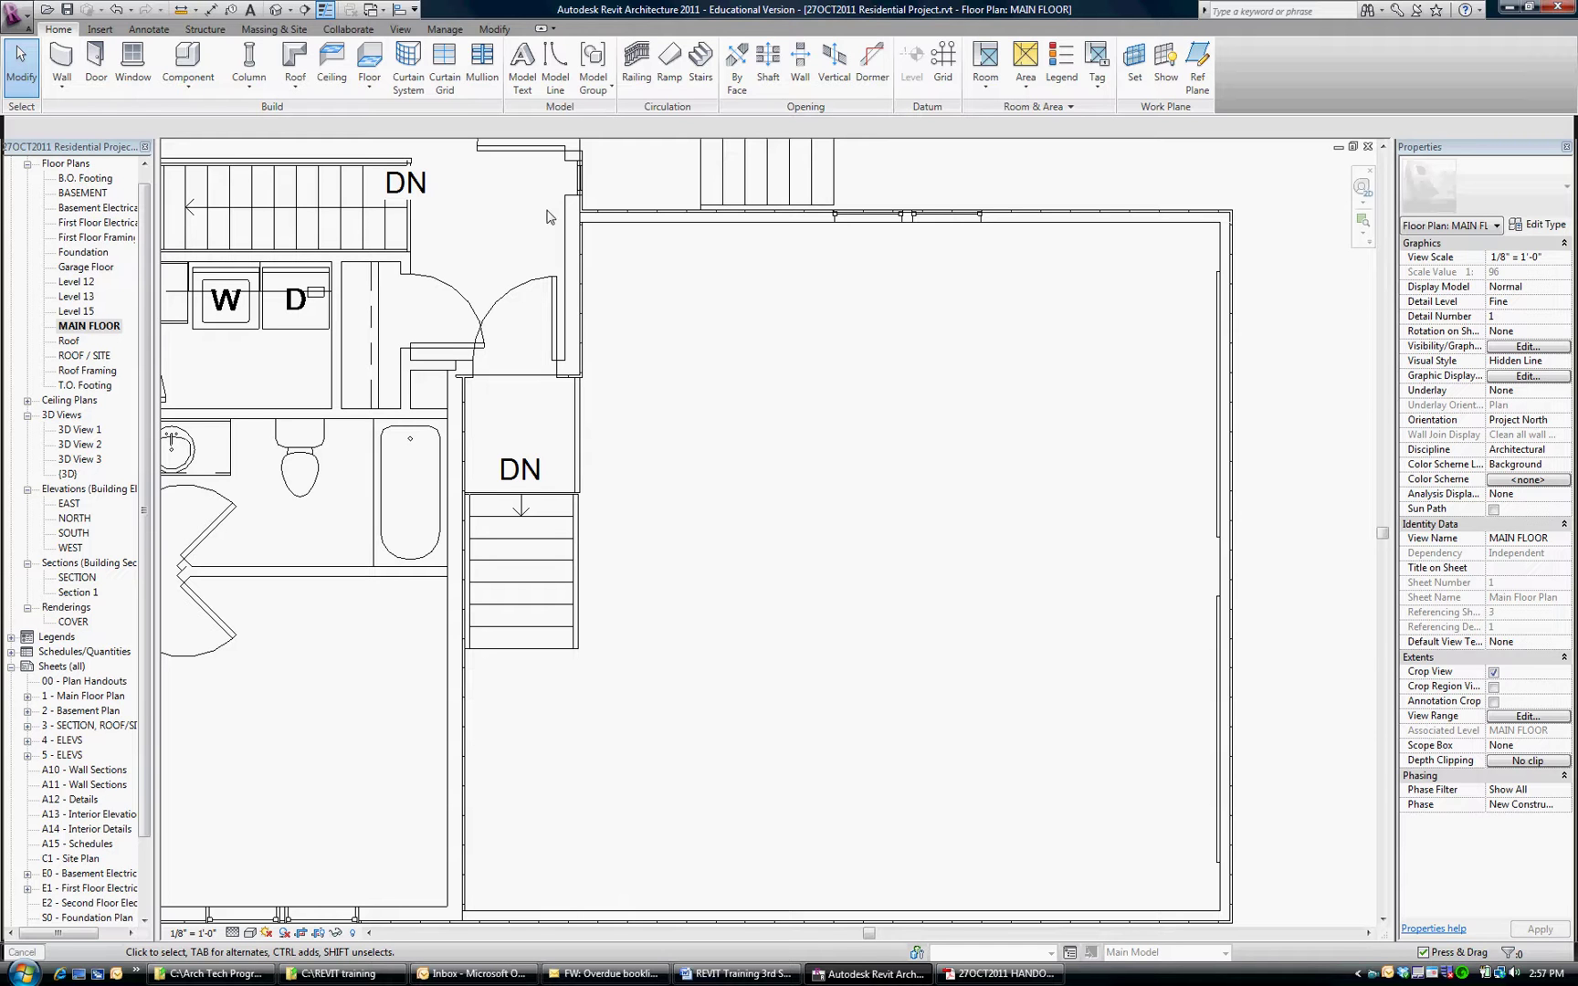
{"action": "left_click", "coordinate": [410, 33]}
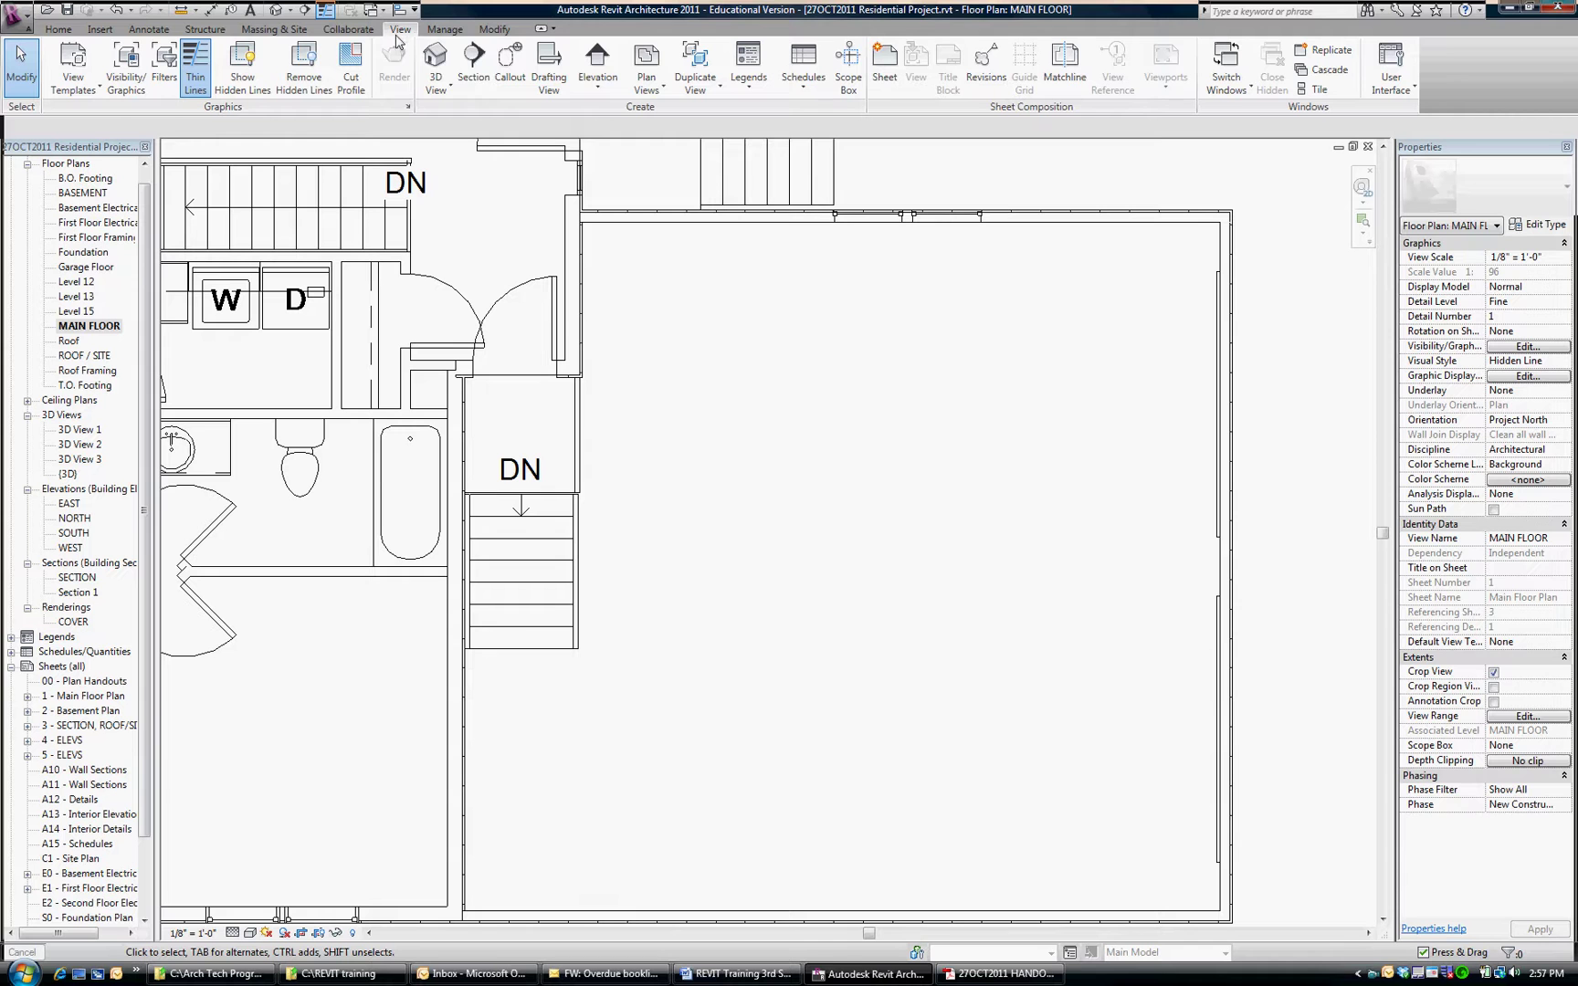
{"action": "left_click", "coordinate": [663, 92]}
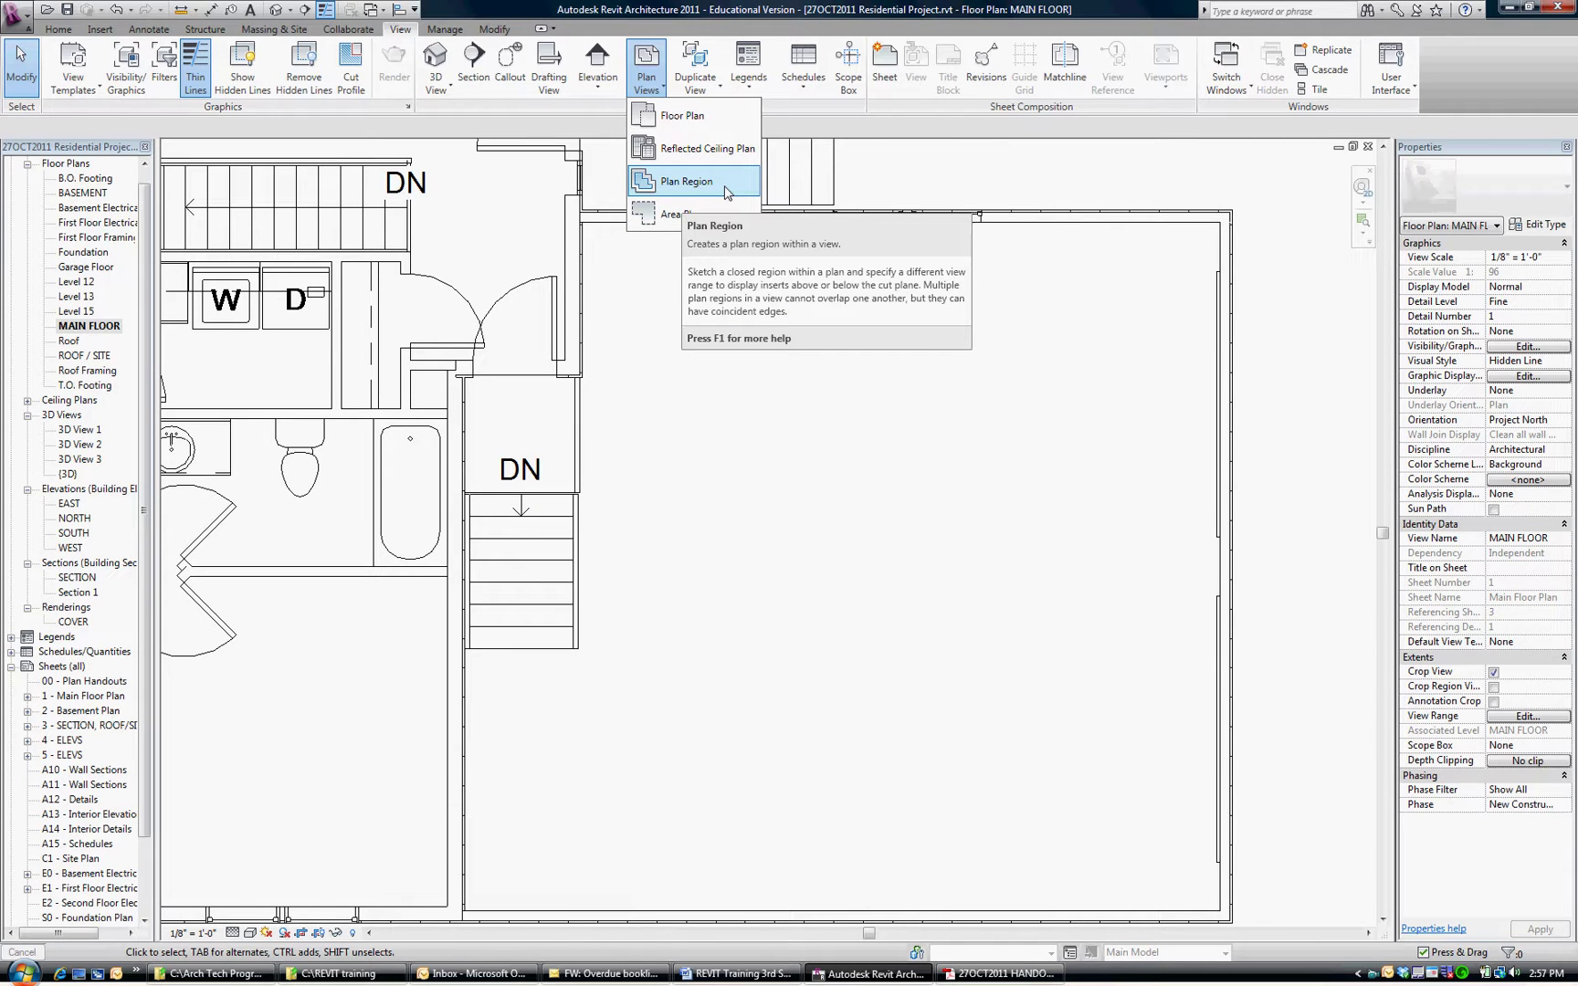
Step: Start a plan region and sketch the garage boundary's top and right edges
{"action": "left_click", "coordinate": [646, 185]}
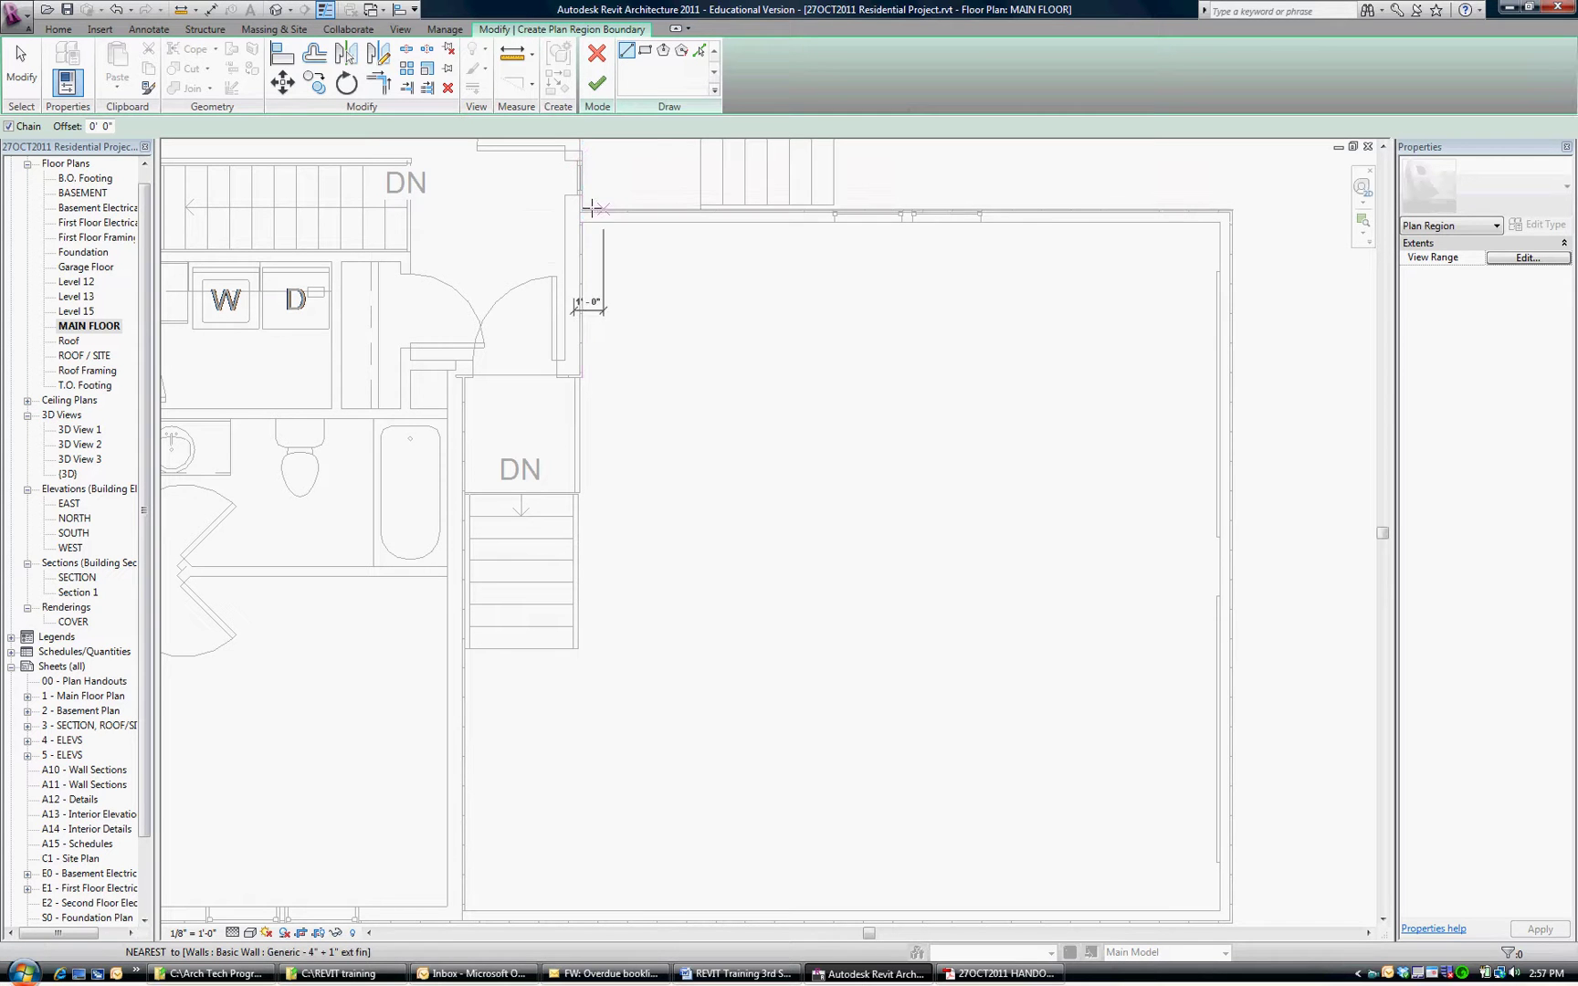
{"action": "scroll", "coordinate": [593, 209], "scroll_direction": "up", "scroll_amount": 3}
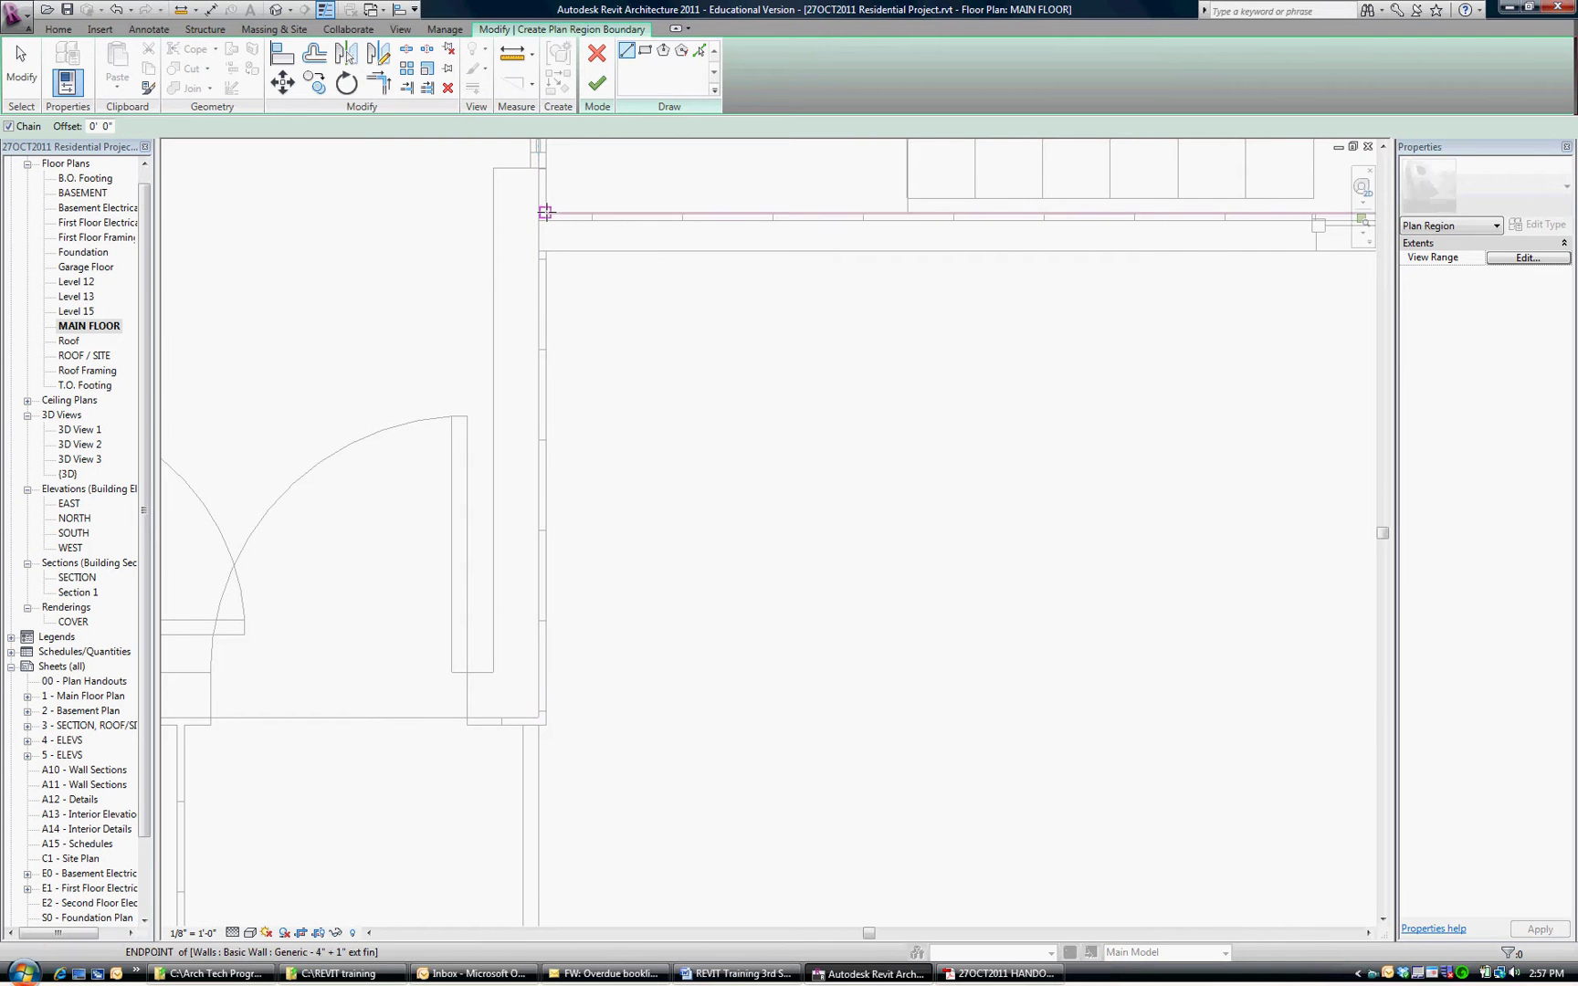
{"action": "left_click", "coordinate": [613, 228]}
{"action": "scroll", "coordinate": [1022, 211], "scroll_direction": "down", "scroll_amount": 2}
{"action": "middle_click_drag", "start_coordinate": [1021, 211], "coordinate": [638, 174]}
{"action": "left_click", "coordinate": [1239, 171]}
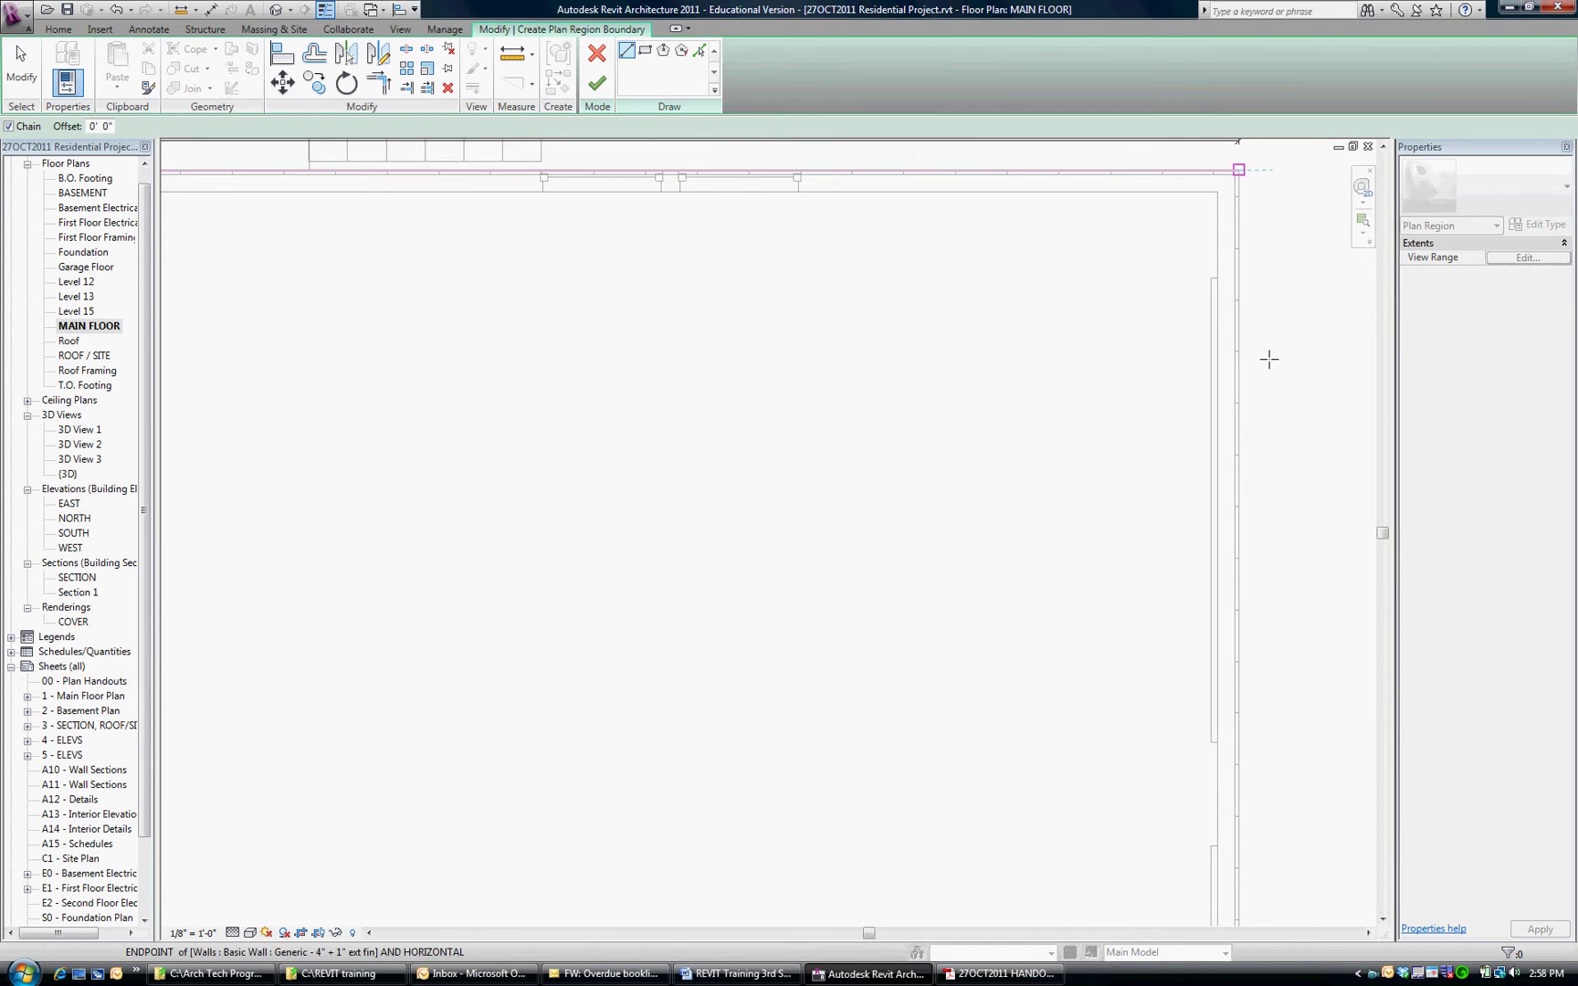
{"action": "middle_click_drag", "start_coordinate": [1249, 709], "coordinate": [1296, 254]}
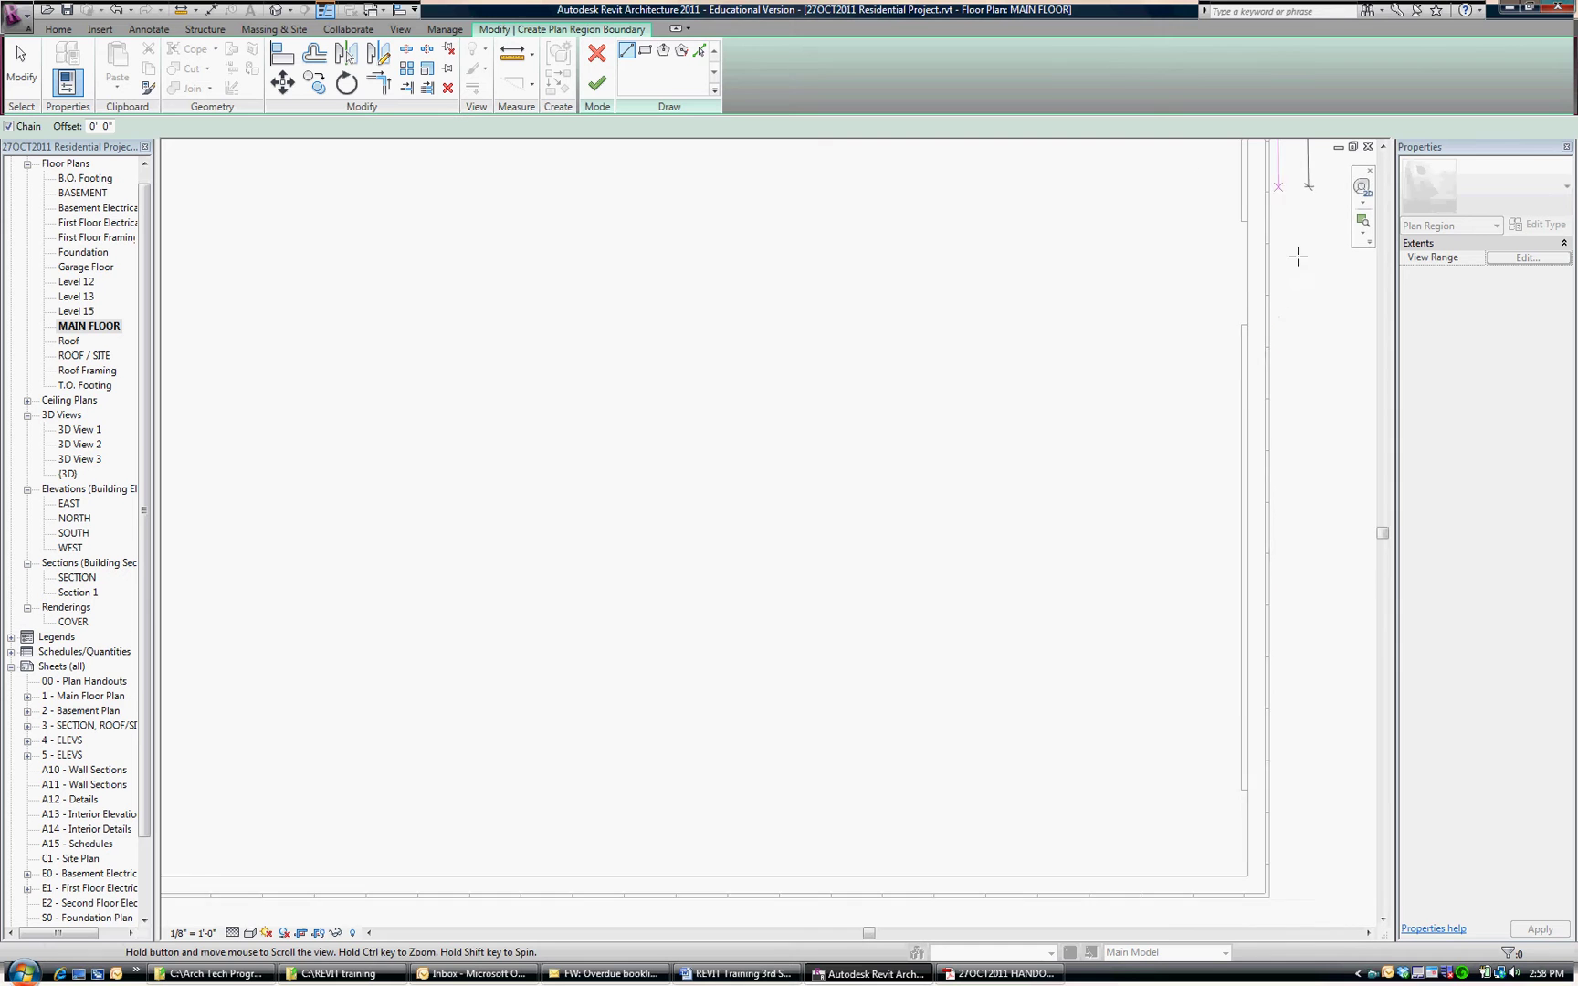
{"action": "left_click", "coordinate": [1271, 855]}
Step: Continue the boundary along the bottom edge and stair corner, closing it at the top edge
{"action": "middle_click_drag", "start_coordinate": [250, 781], "coordinate": [796, 775]}
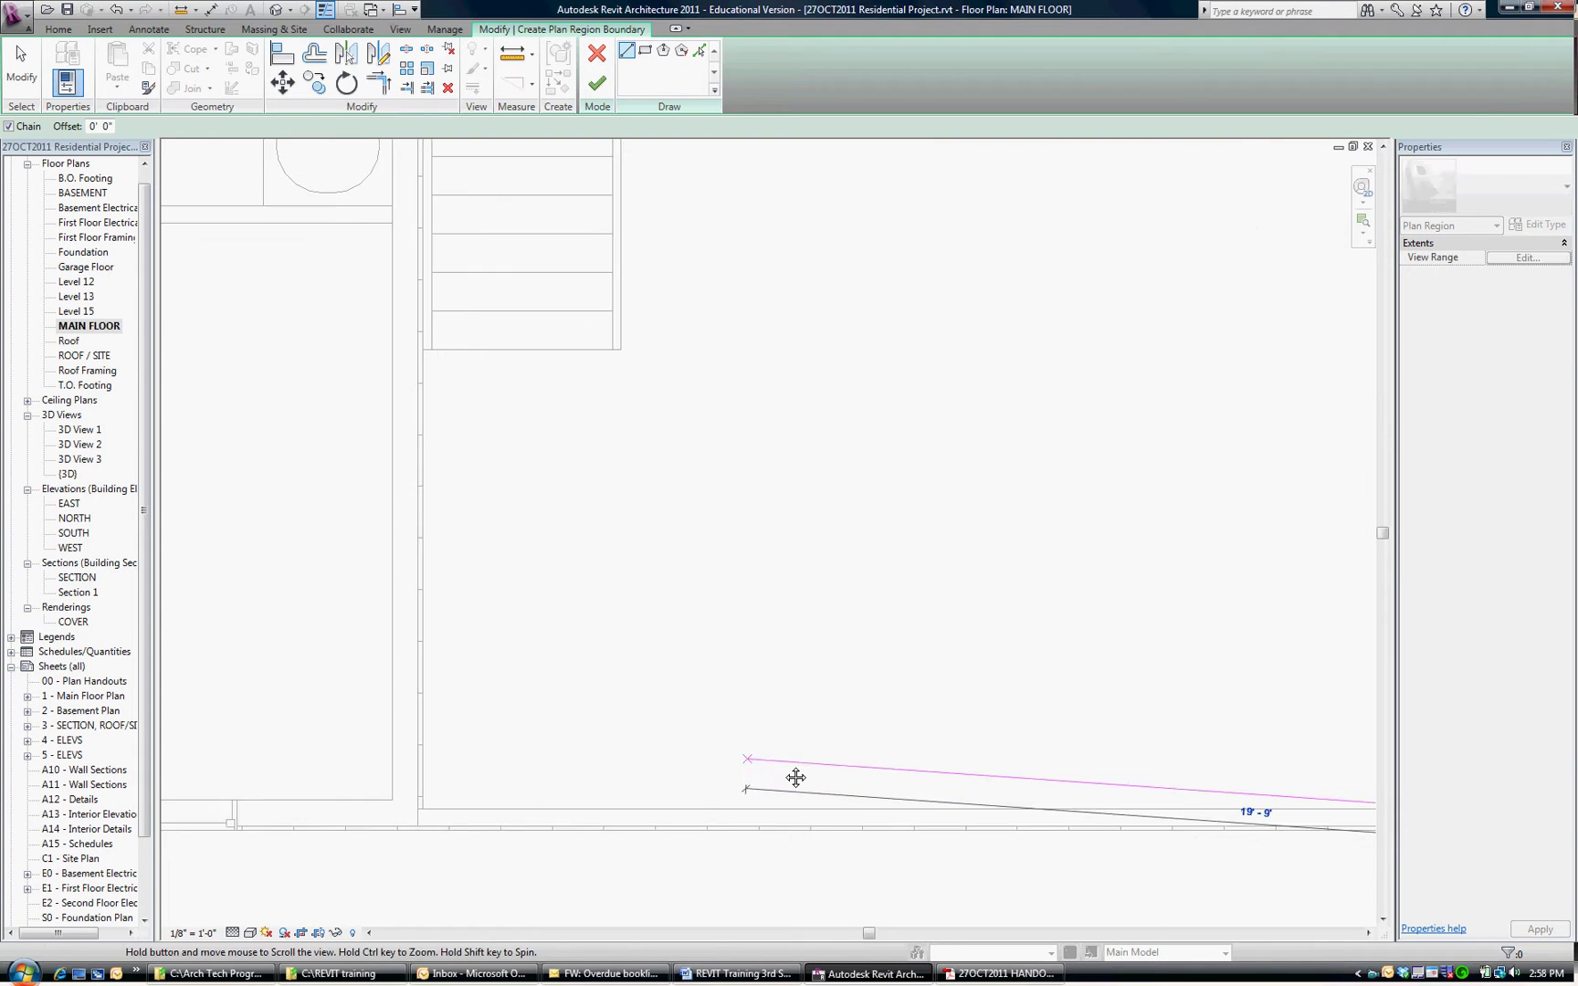
{"action": "scroll", "coordinate": [458, 815], "scroll_direction": "up", "scroll_amount": 3}
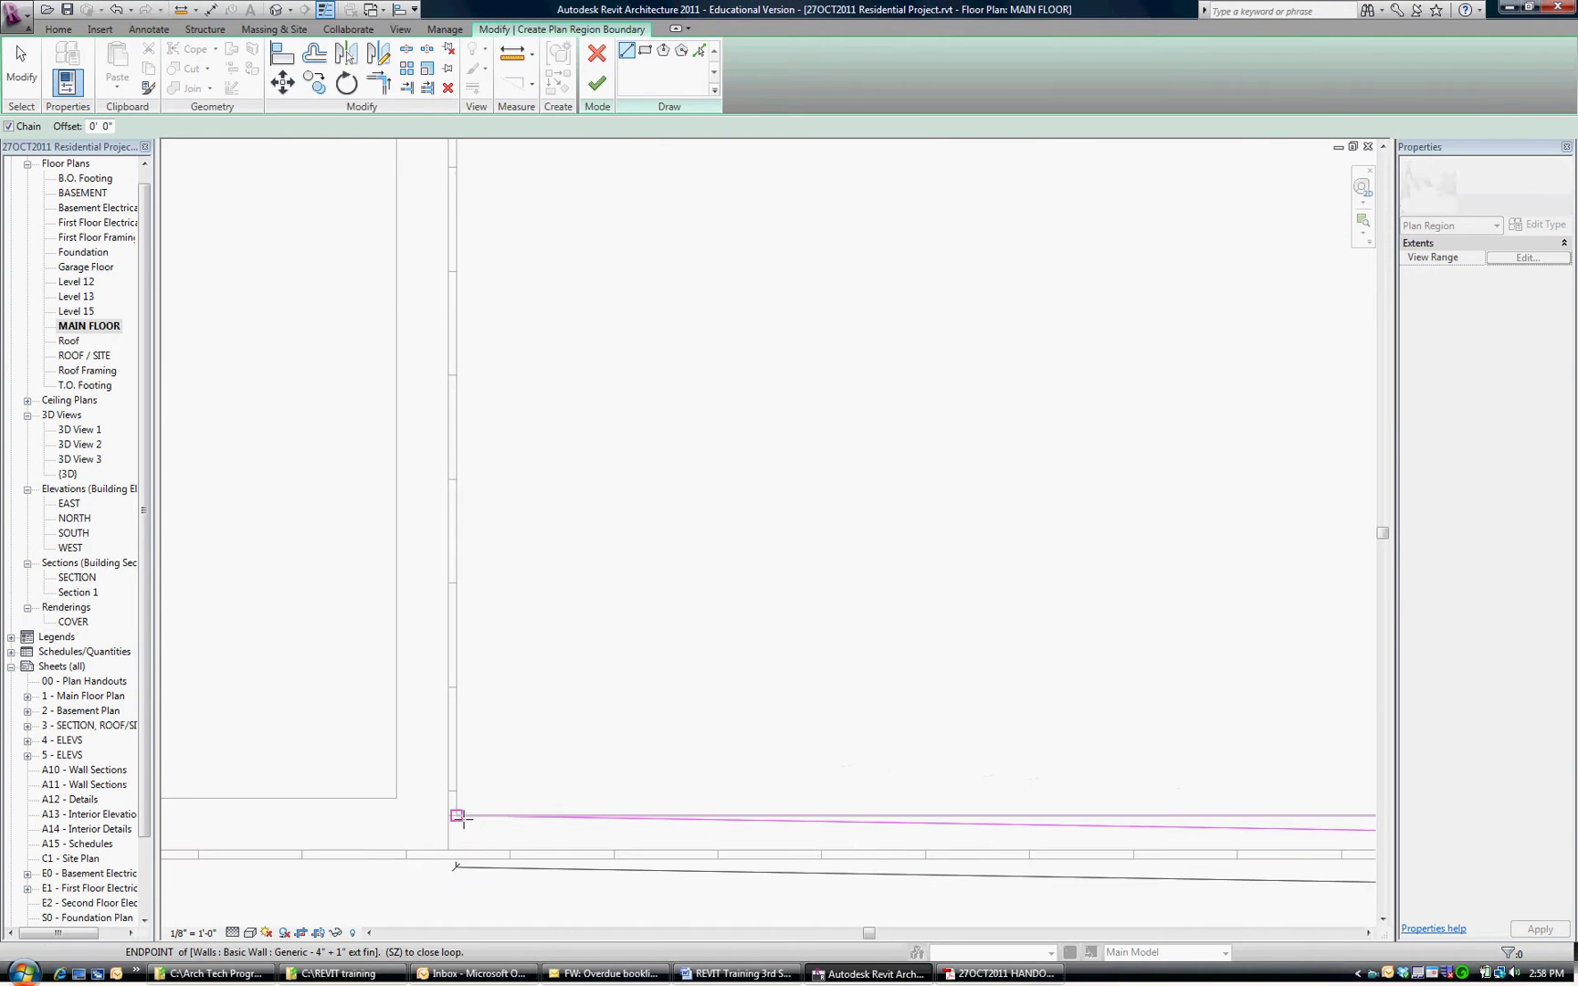
{"action": "left_click", "coordinate": [457, 855]}
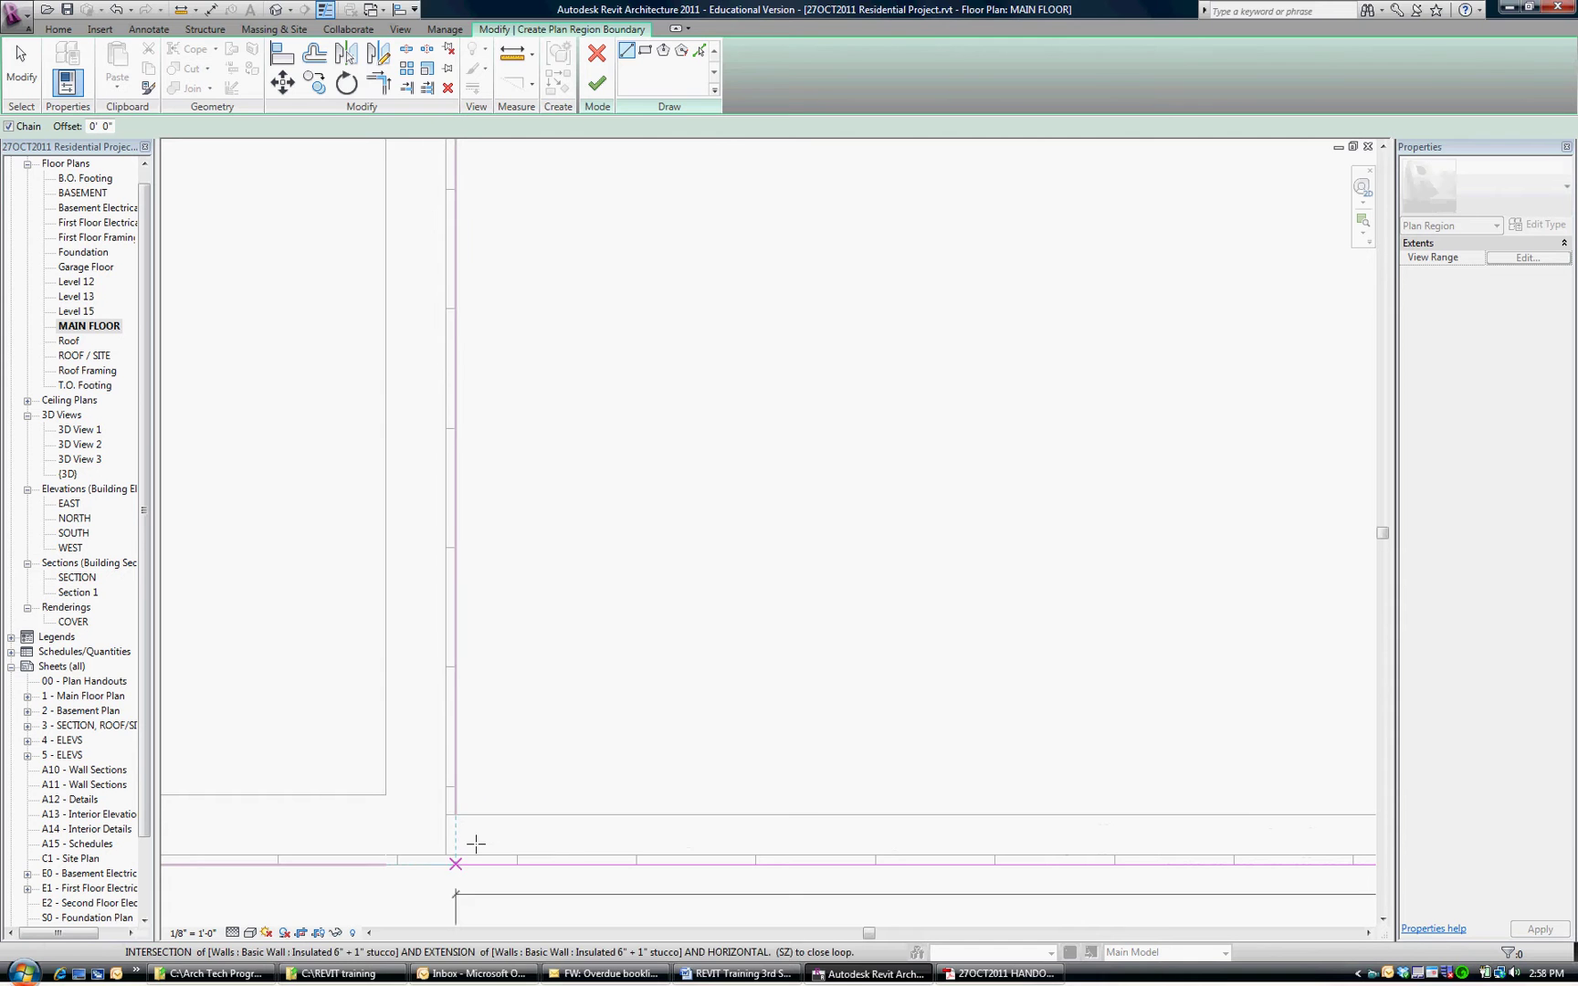
{"action": "scroll", "coordinate": [475, 845], "scroll_direction": "down", "scroll_amount": 2}
{"action": "middle_click_drag", "start_coordinate": [497, 596], "coordinate": [426, 775]}
{"action": "scroll", "coordinate": [391, 264], "scroll_direction": "down", "scroll_amount": 1}
{"action": "mouse_move", "coordinate": [391, 264]}
{"action": "middle_mouse_down"}
{"action": "mouse_move", "coordinate": [385, 384]}
{"action": "mouse_move", "coordinate": [362, 341]}
{"action": "middle_mouse_up"}
{"action": "scroll", "coordinate": [365, 342], "scroll_direction": "up", "scroll_amount": 3}
{"action": "left_click", "coordinate": [382, 340]}
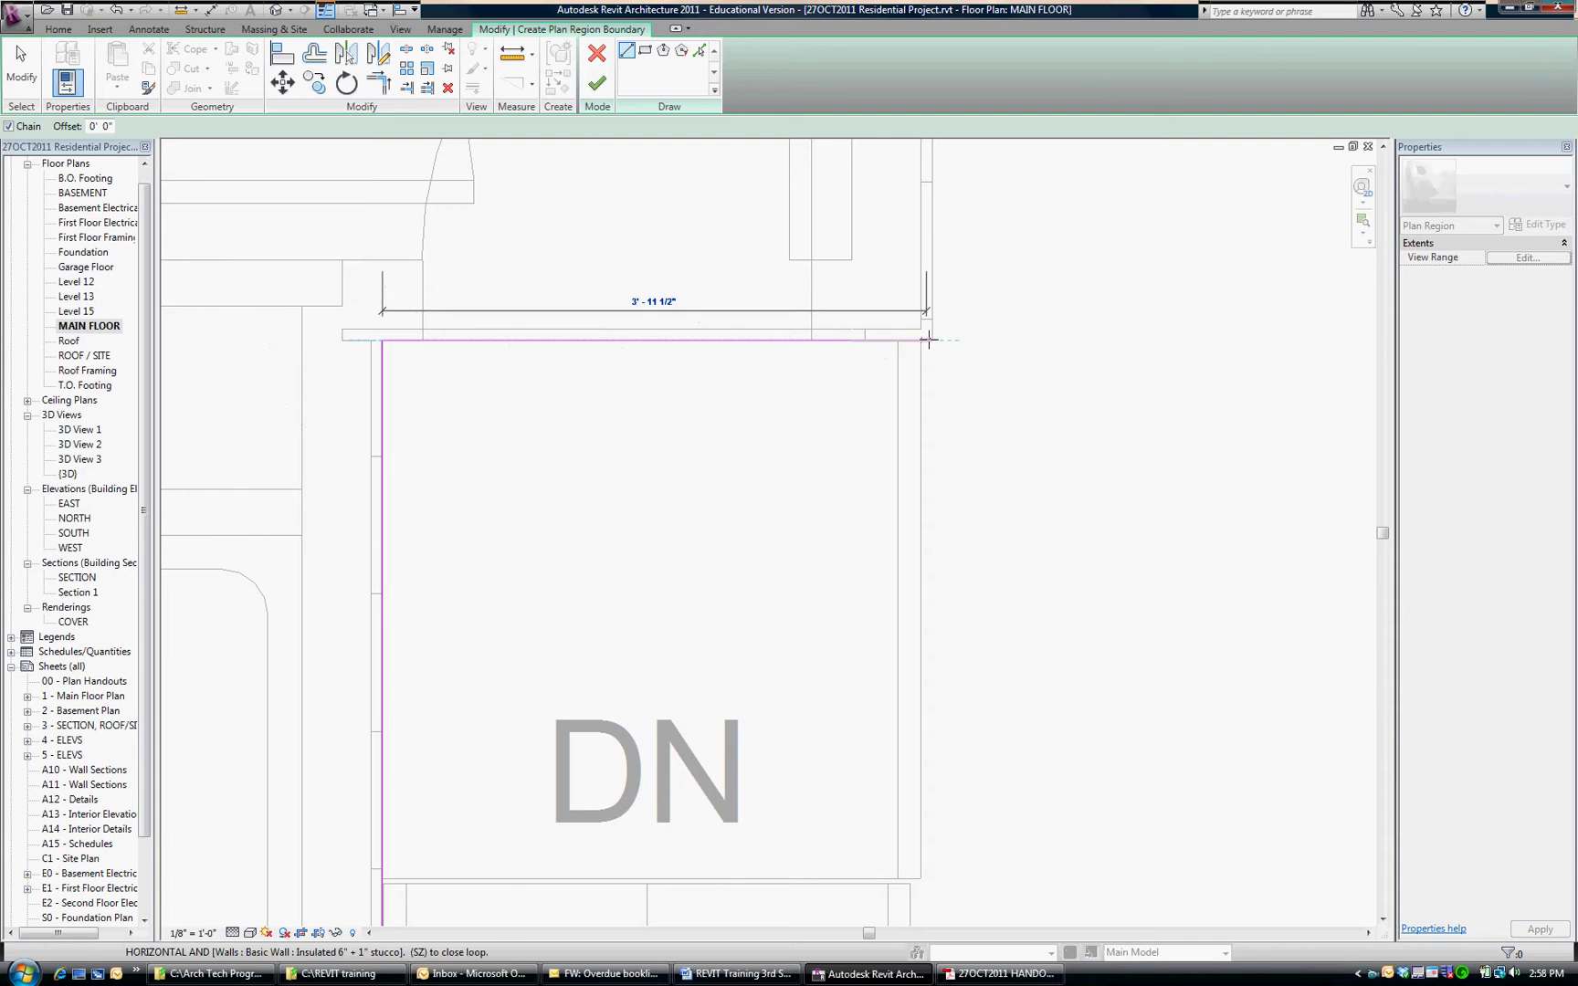
{"action": "left_click", "coordinate": [930, 403]}
{"action": "scroll", "coordinate": [799, 399], "scroll_direction": "down", "scroll_amount": 2}
{"action": "middle_click_drag", "start_coordinate": [799, 398], "coordinate": [599, 528]}
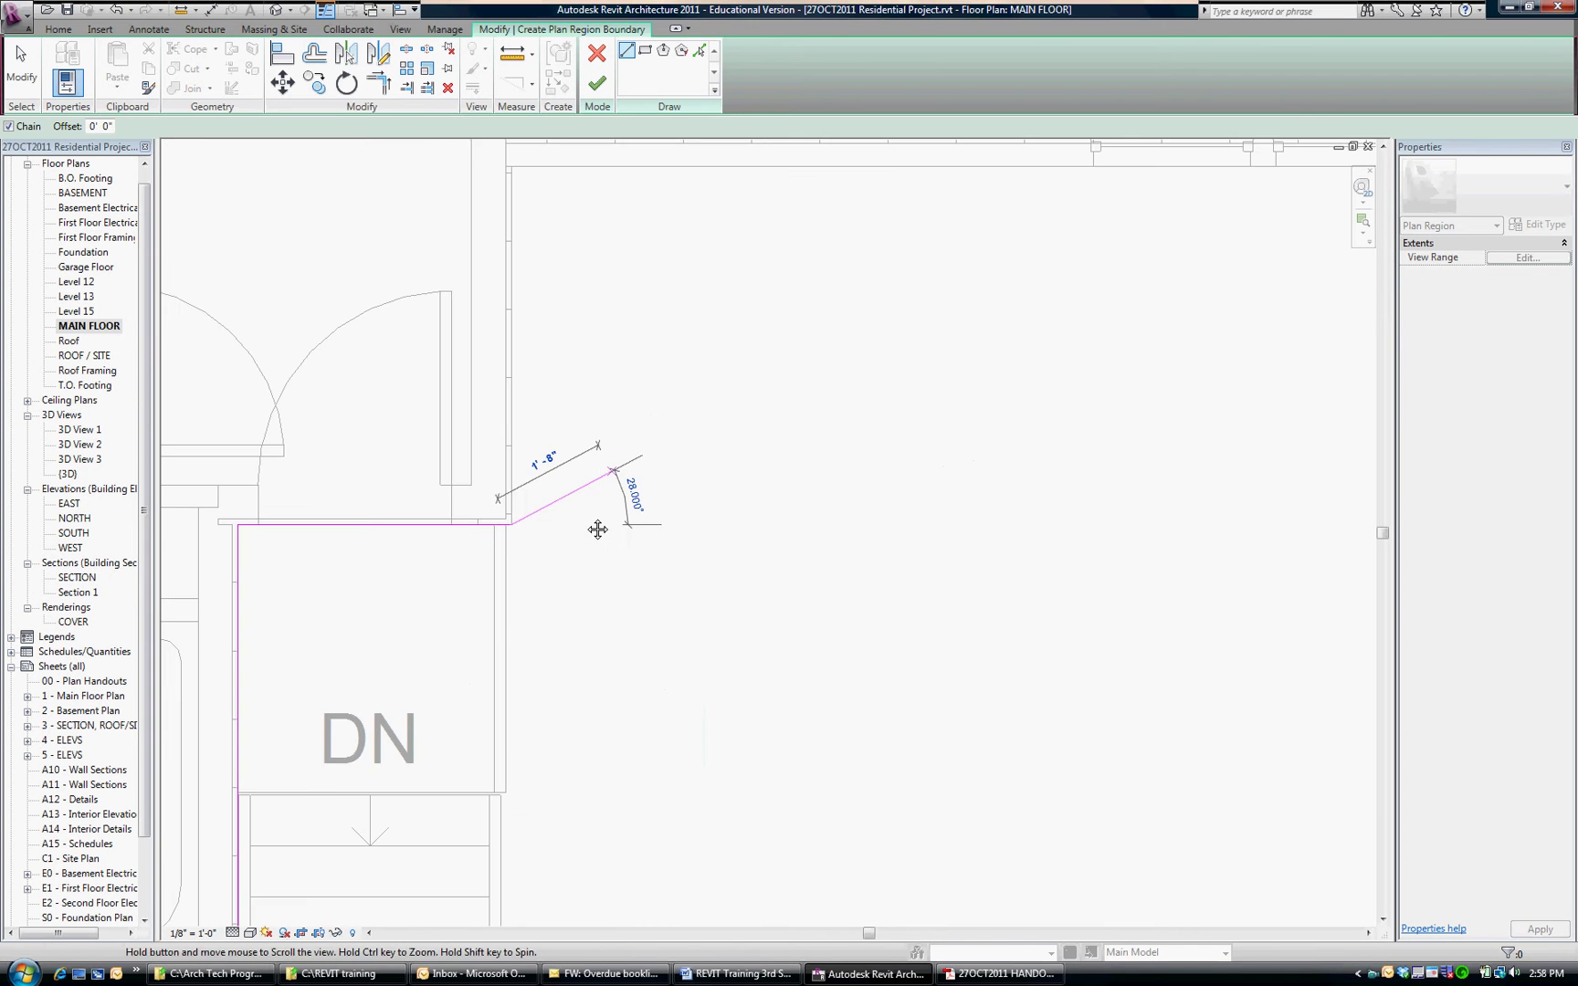
{"action": "left_click", "coordinate": [488, 183]}
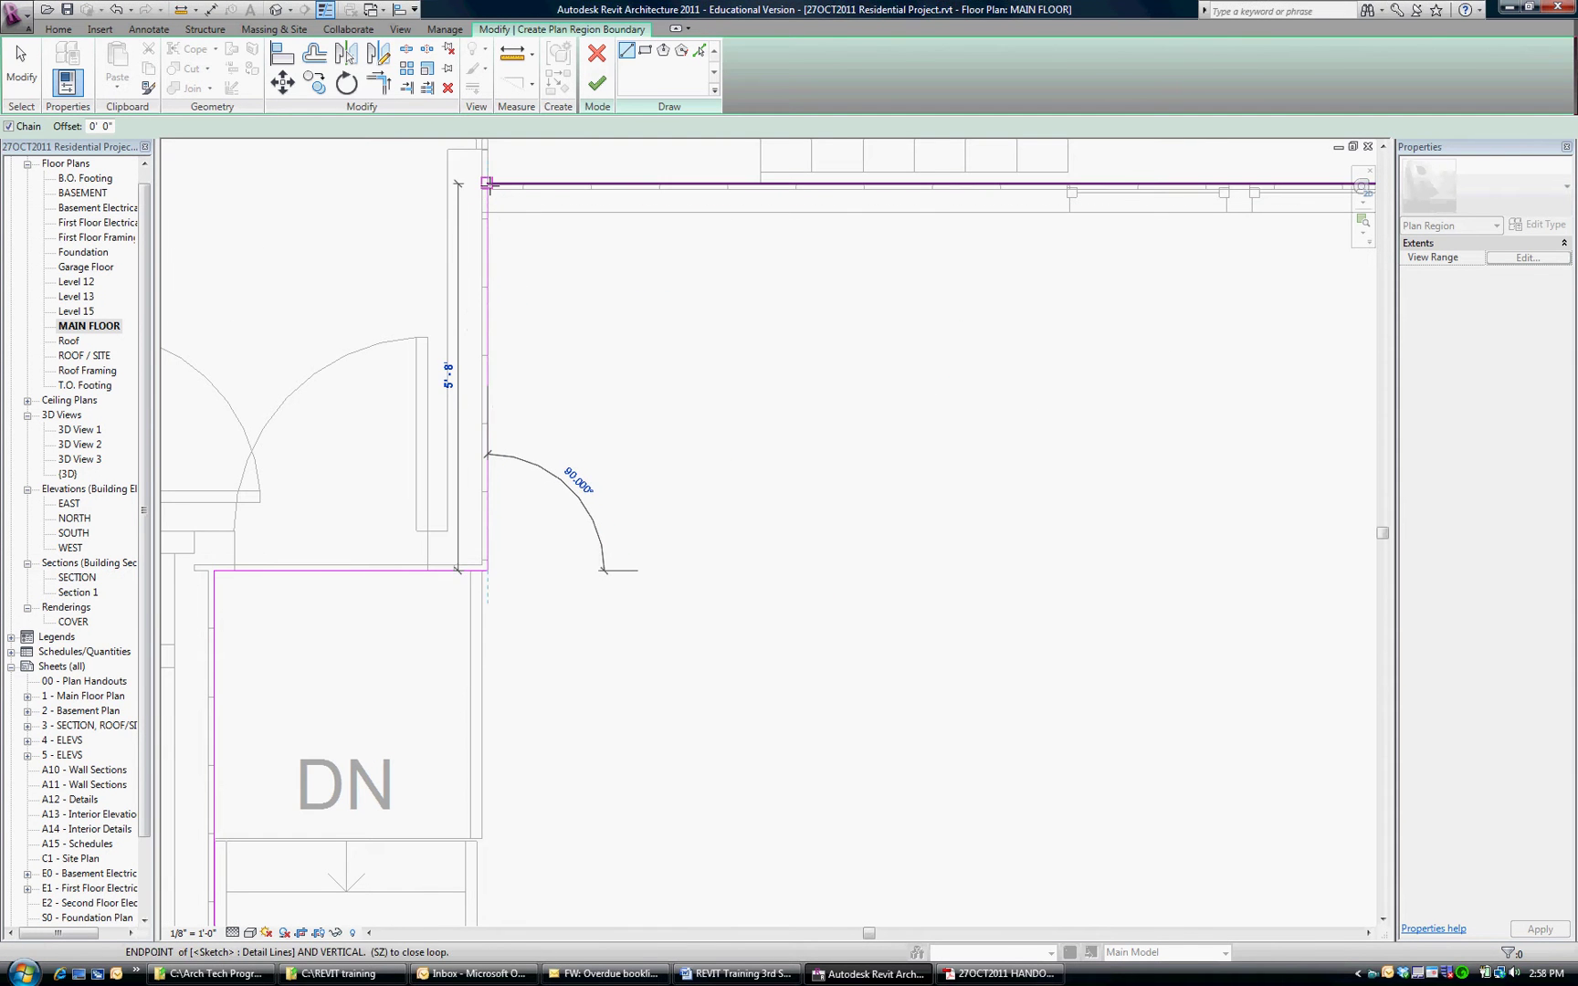
{"action": "scroll", "coordinate": [576, 247], "scroll_direction": "down", "scroll_amount": 4}
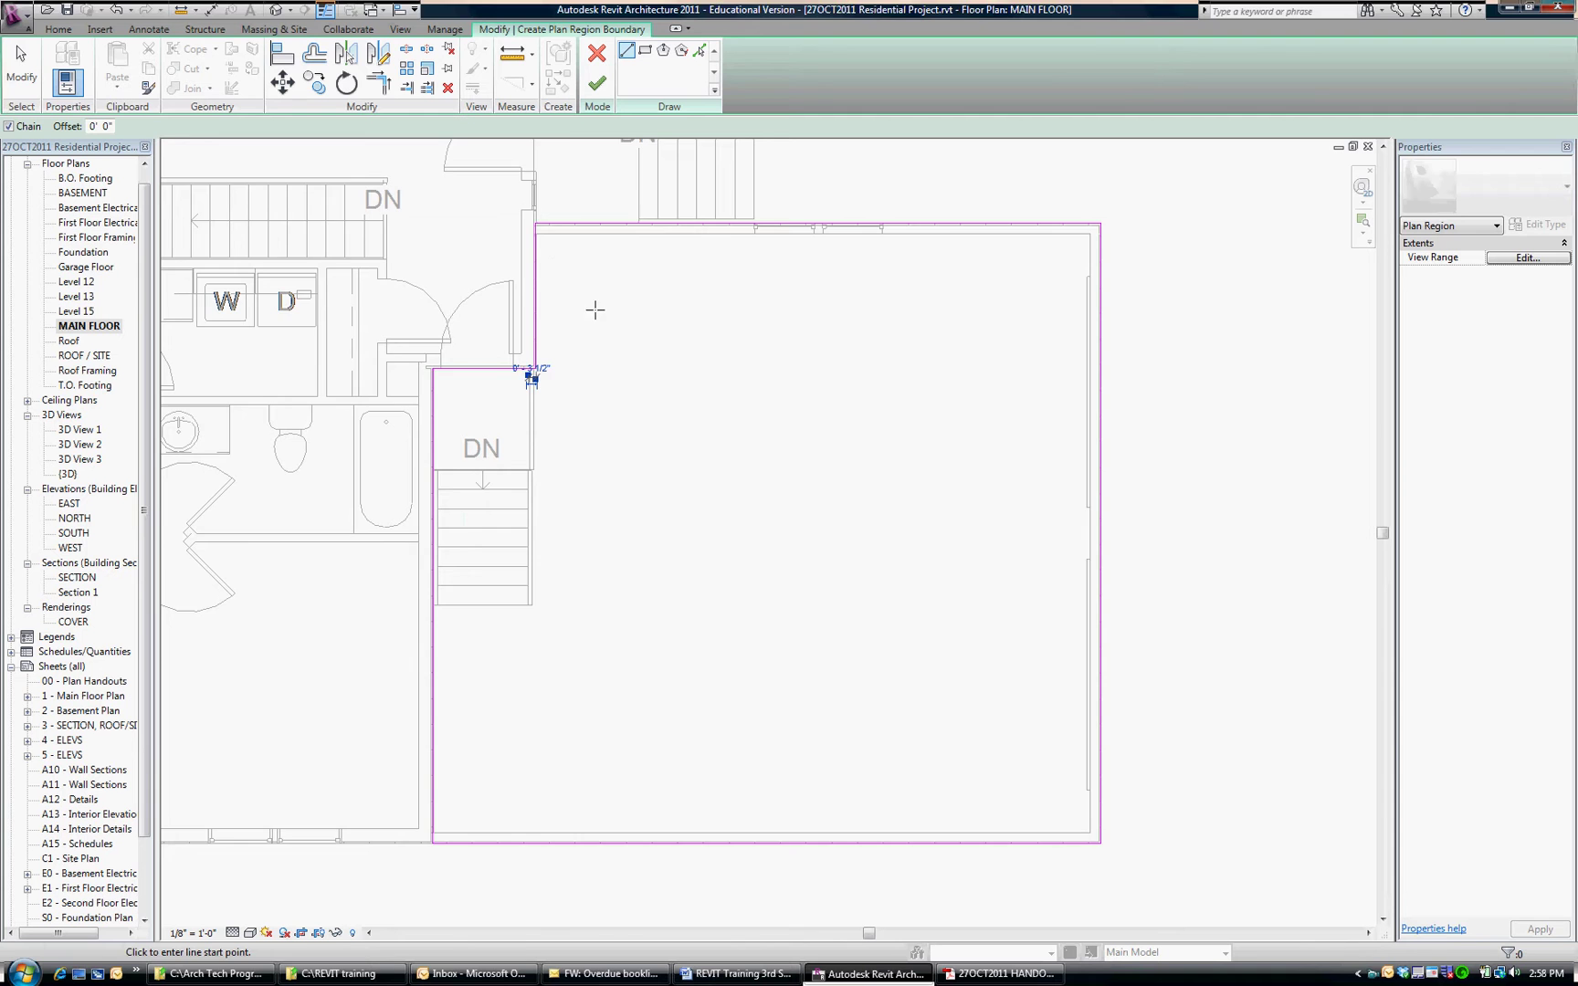
{"action": "scroll", "coordinate": [630, 277], "scroll_direction": "up", "scroll_amount": 1}
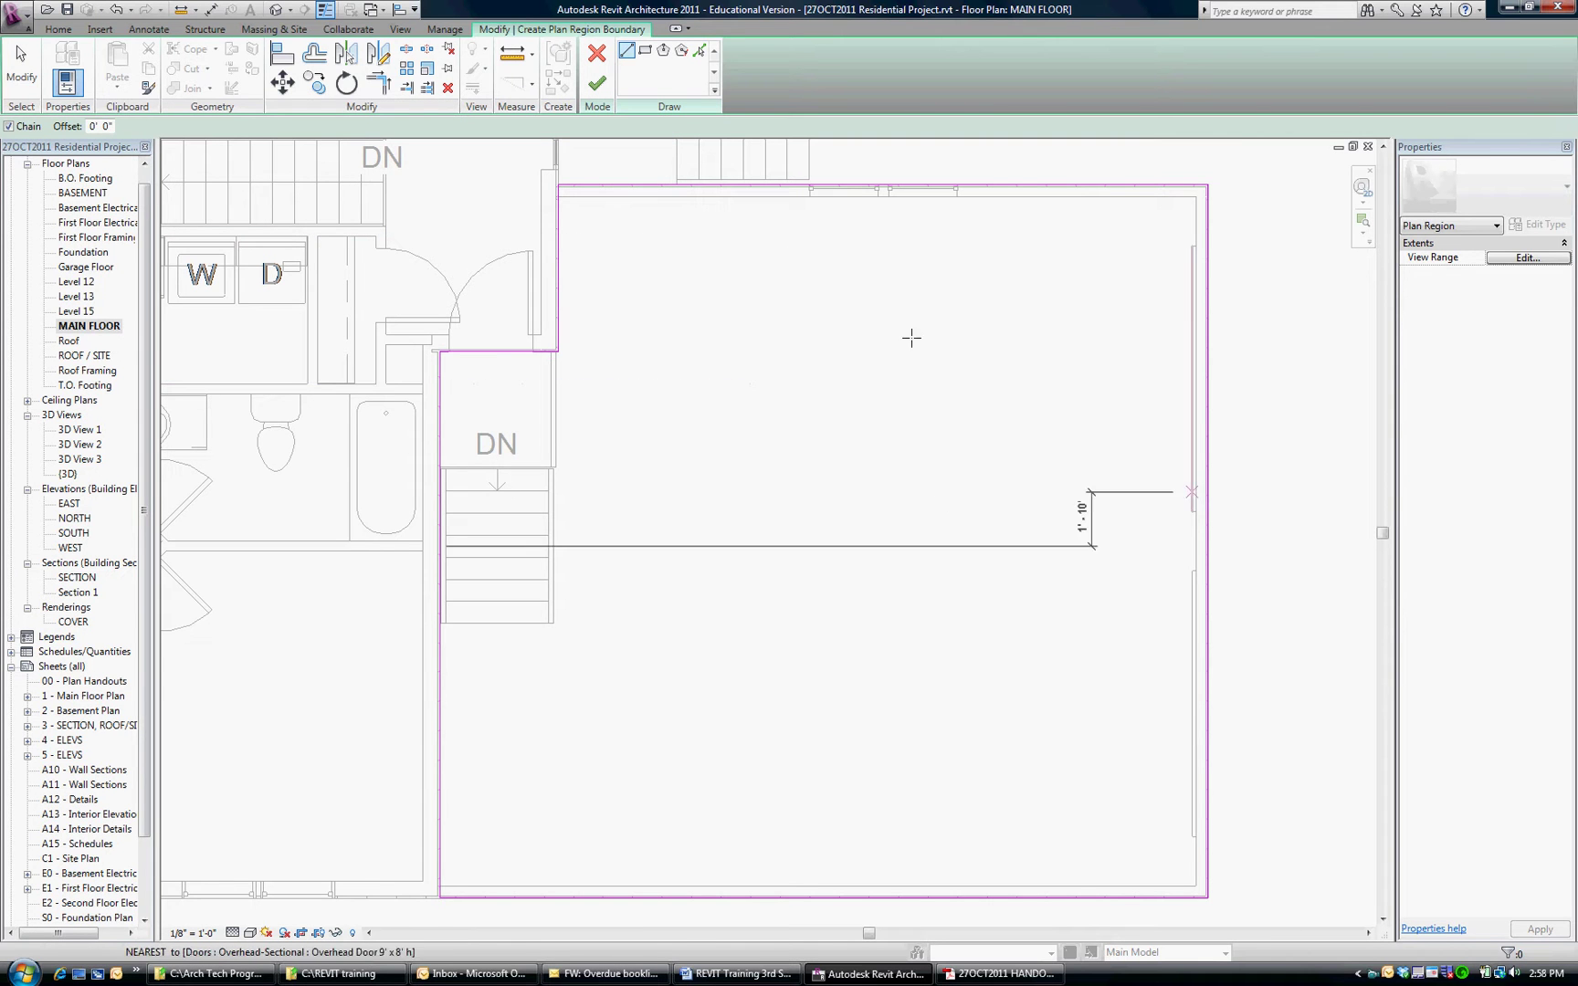
Step: Finish the garage plan region, then Tab-select its edge past the overlapping walls
{"action": "left_click", "coordinate": [599, 86]}
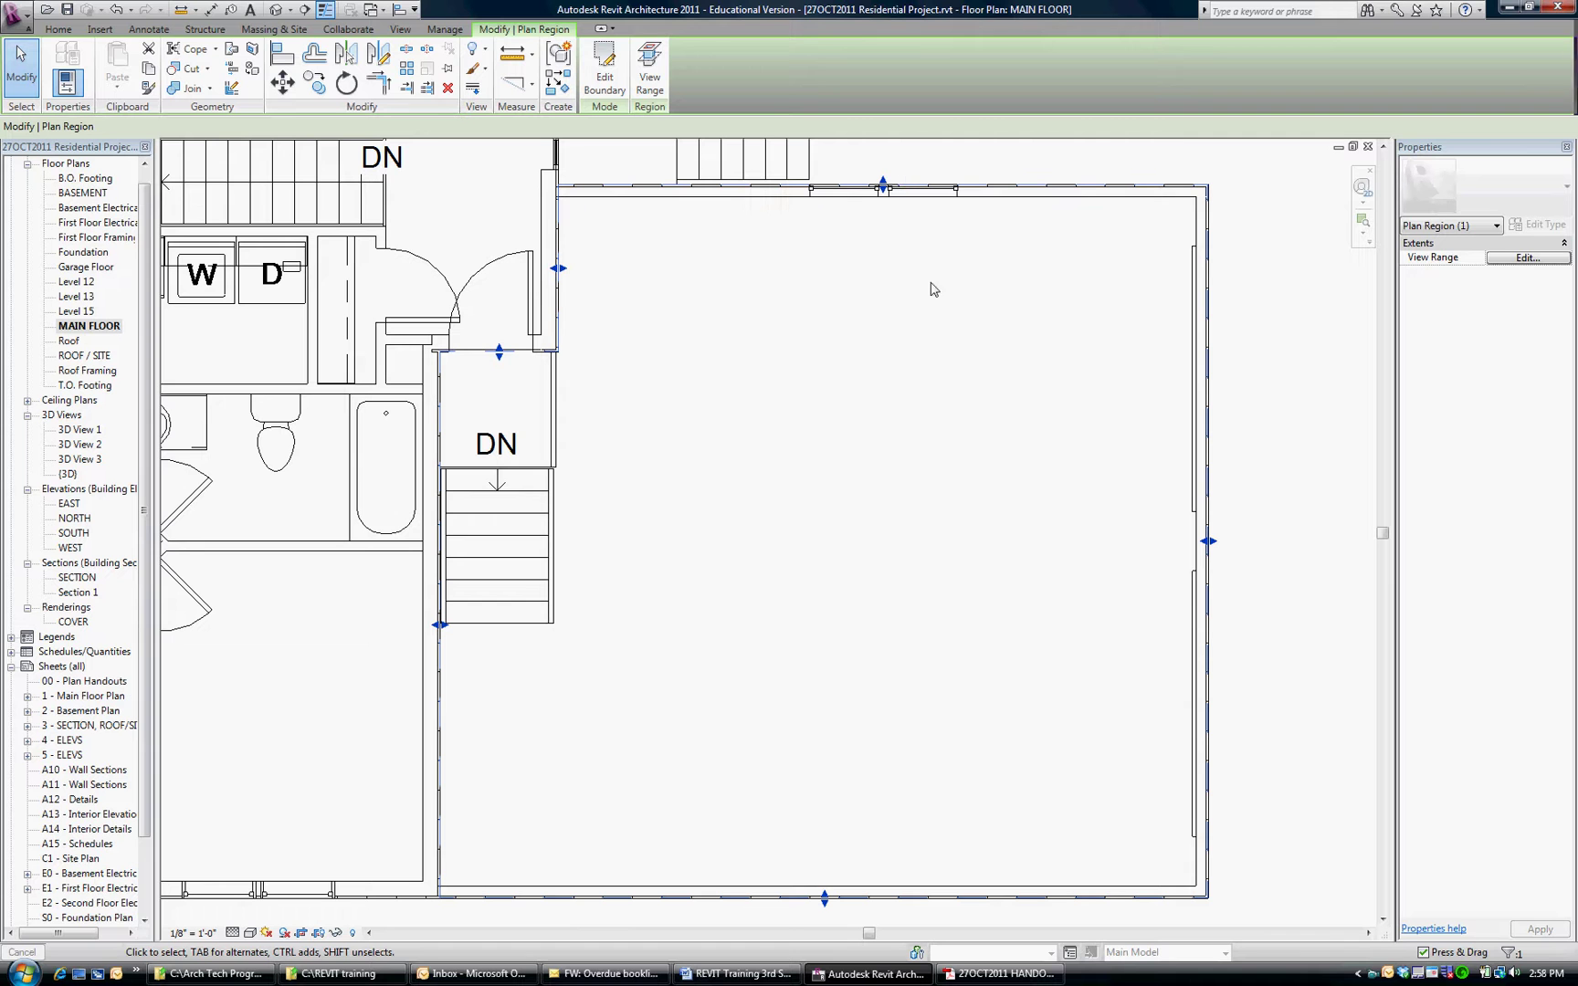
{"action": "left_click", "coordinate": [1101, 413]}
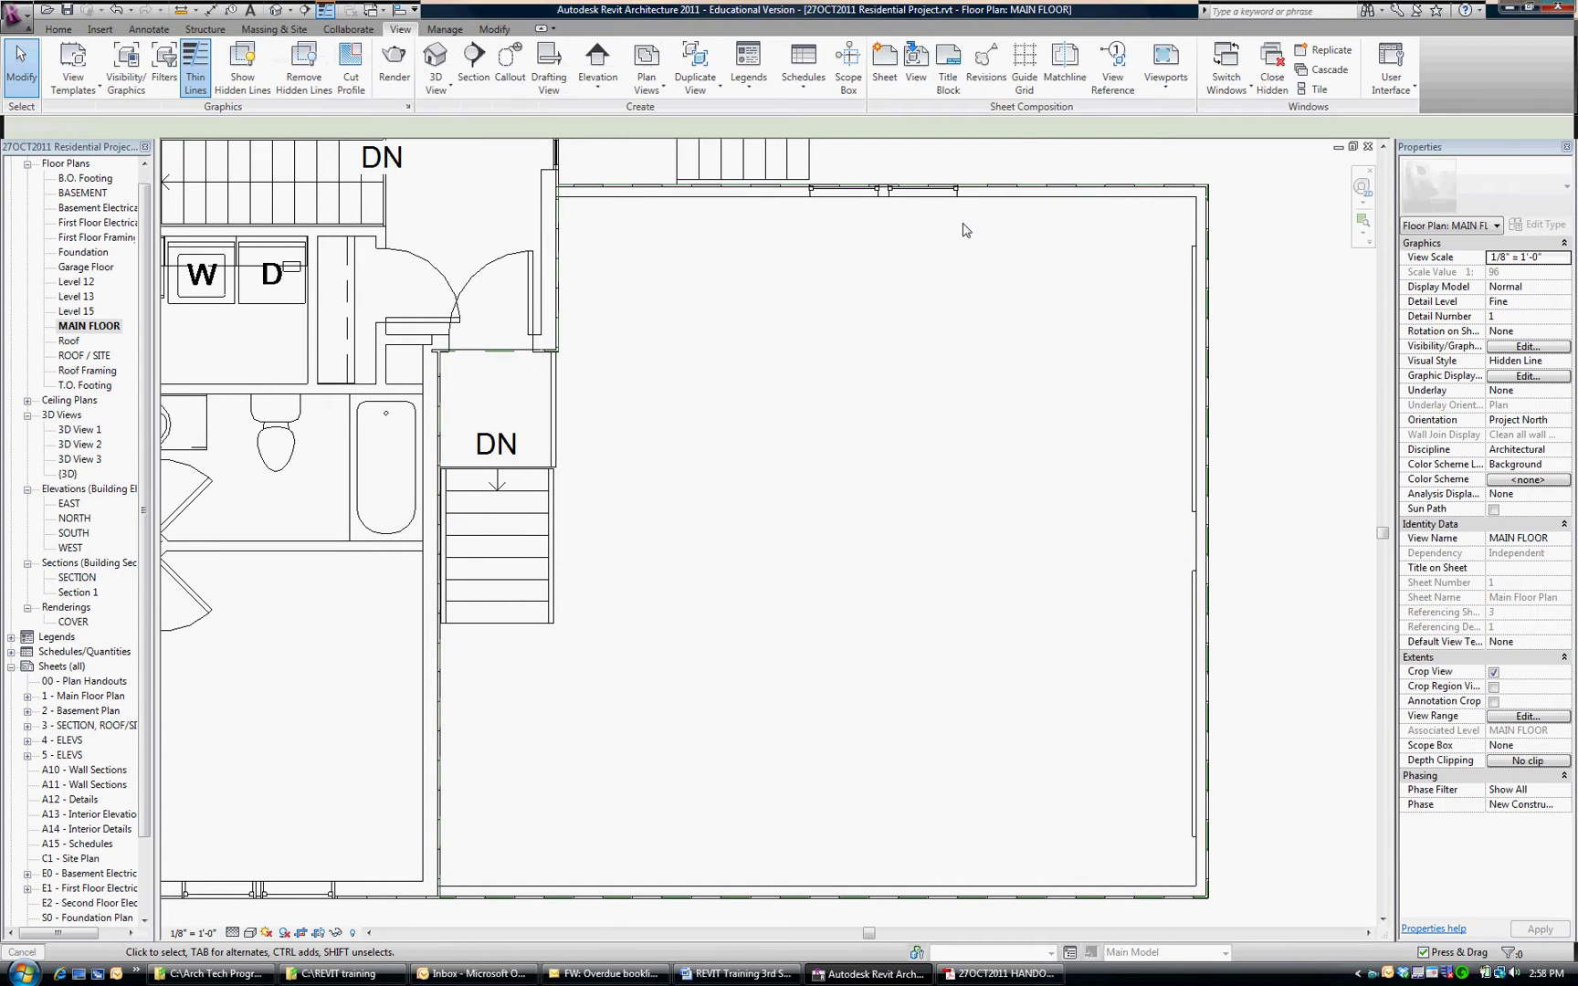
{"action": "scroll", "coordinate": [1027, 185], "scroll_direction": "up", "scroll_amount": 5}
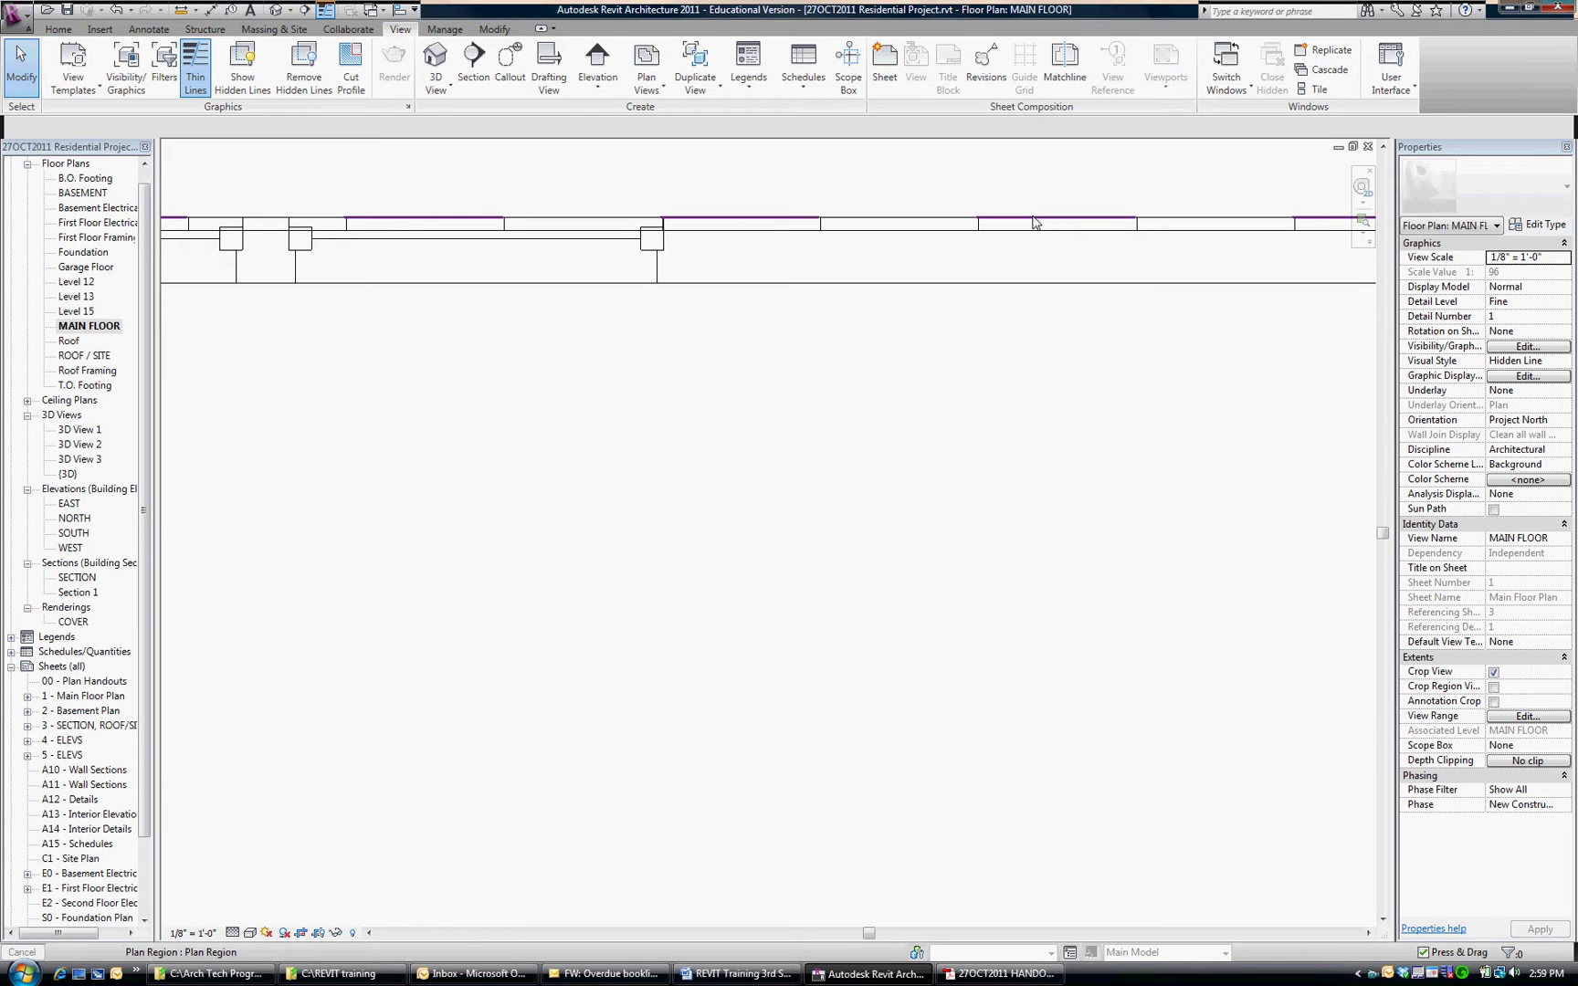
{"action": "key", "text": "Tab"}
{"action": "key", "text": "Tab"}
{"action": "key", "text": "Tab"}
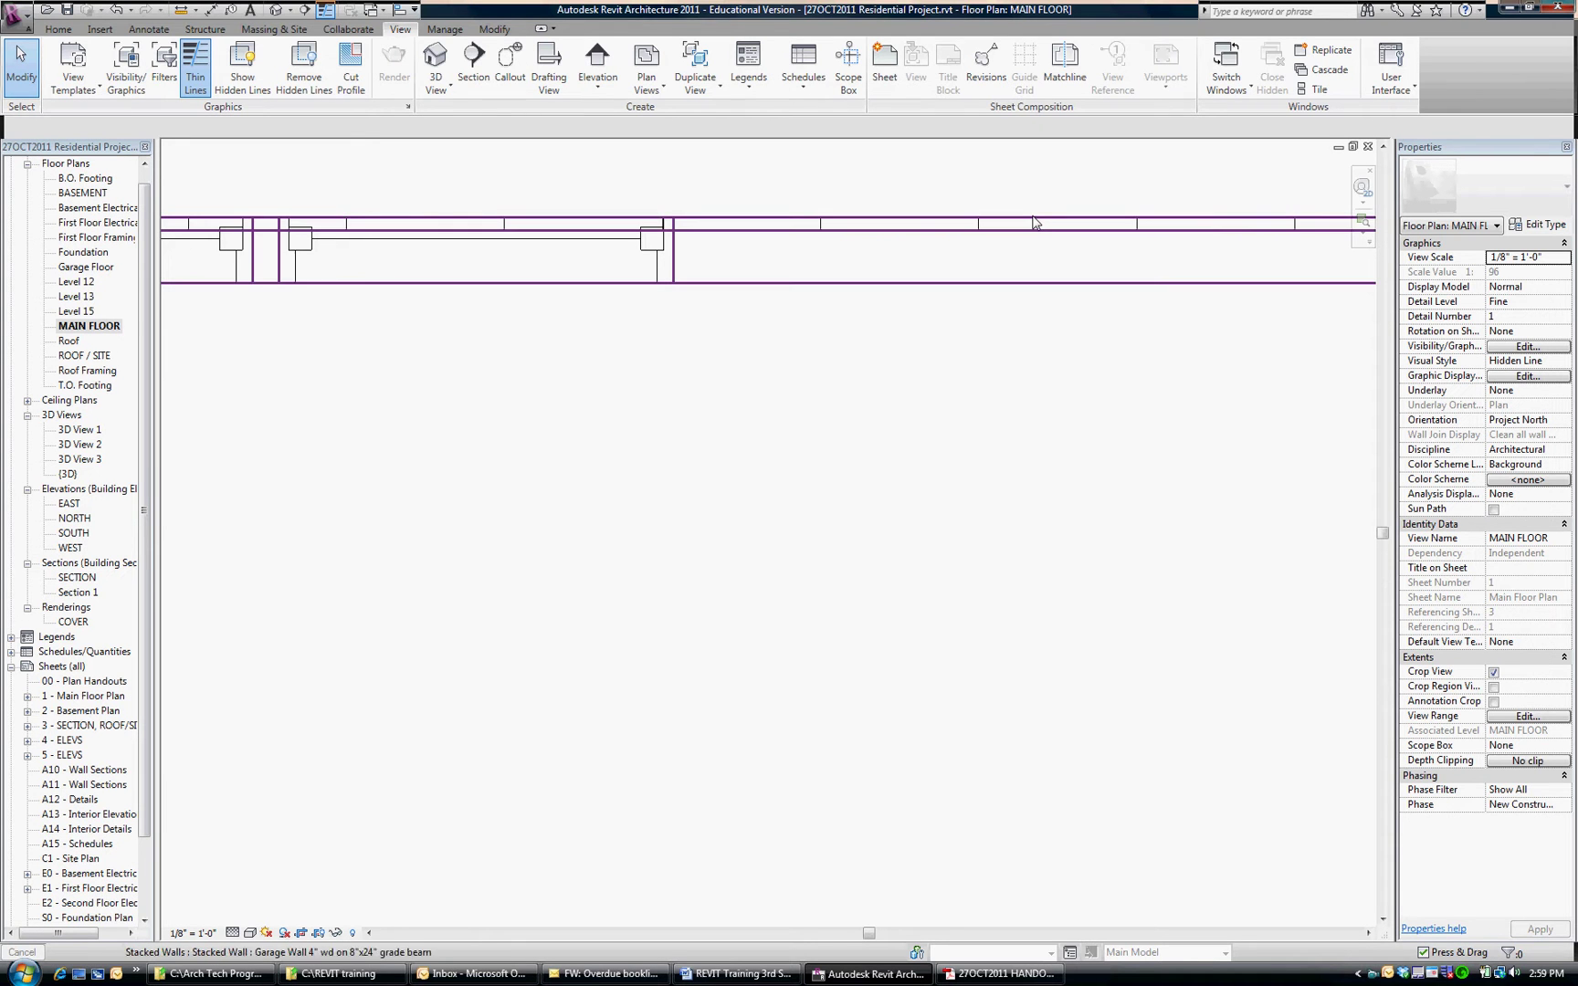
{"action": "key", "text": "Tab"}
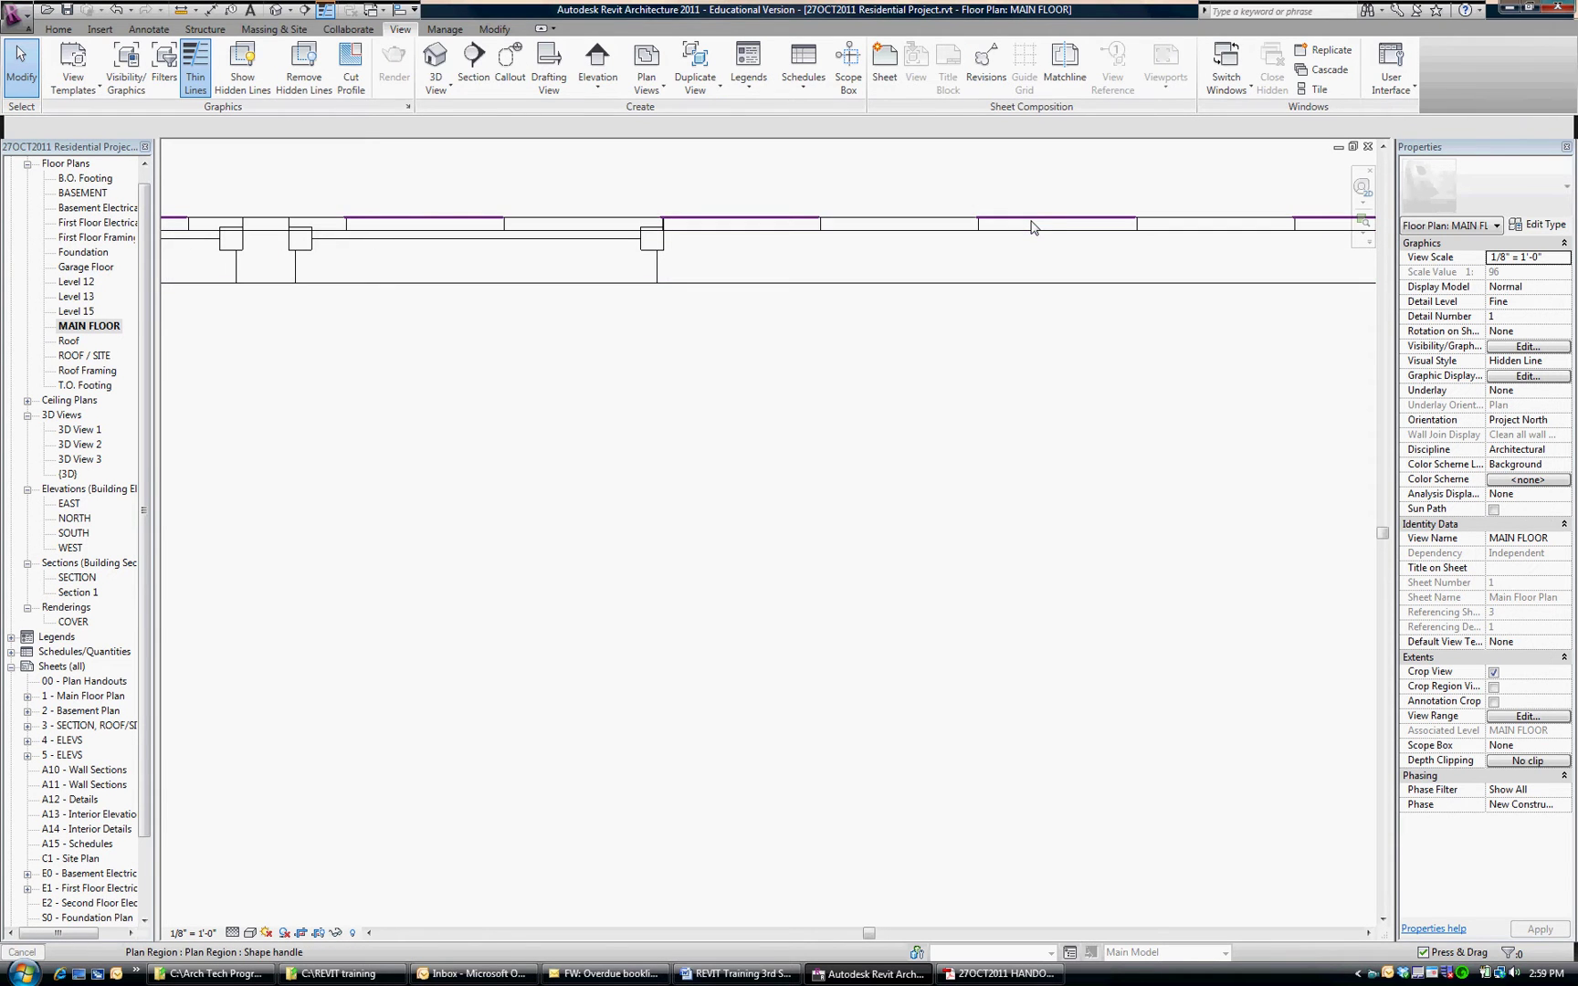
{"action": "left_click", "coordinate": [1030, 217]}
{"action": "scroll", "coordinate": [1030, 217], "scroll_direction": "down", "scroll_amount": 4}
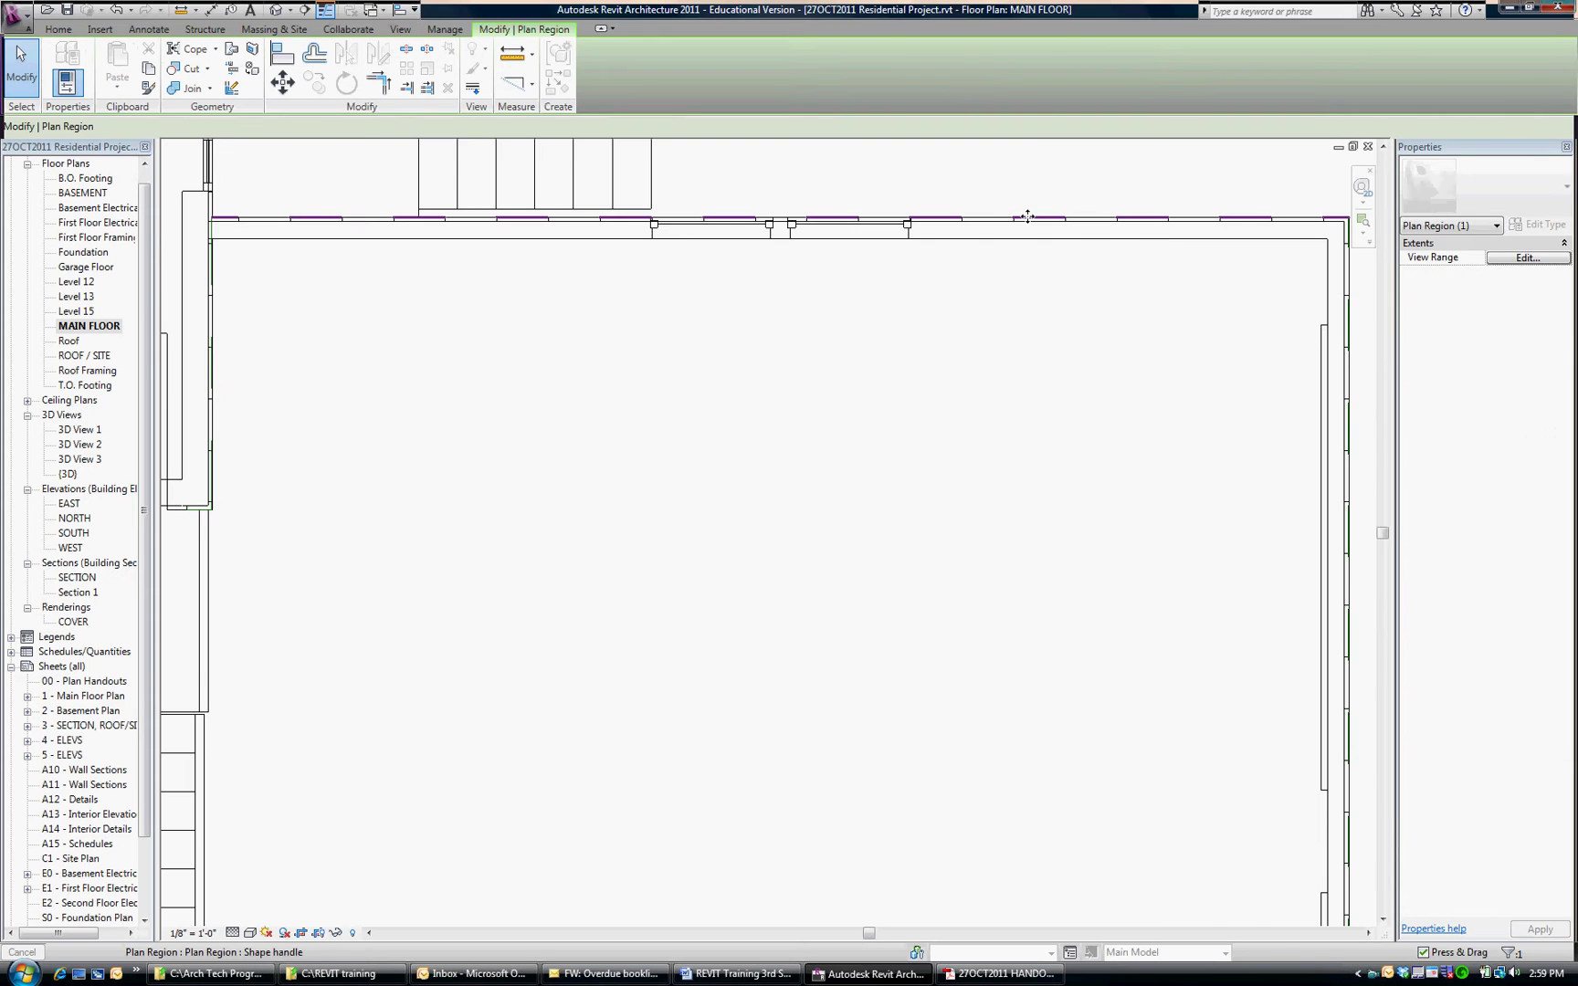
{"action": "middle_click_drag", "start_coordinate": [1022, 219], "coordinate": [979, 270]}
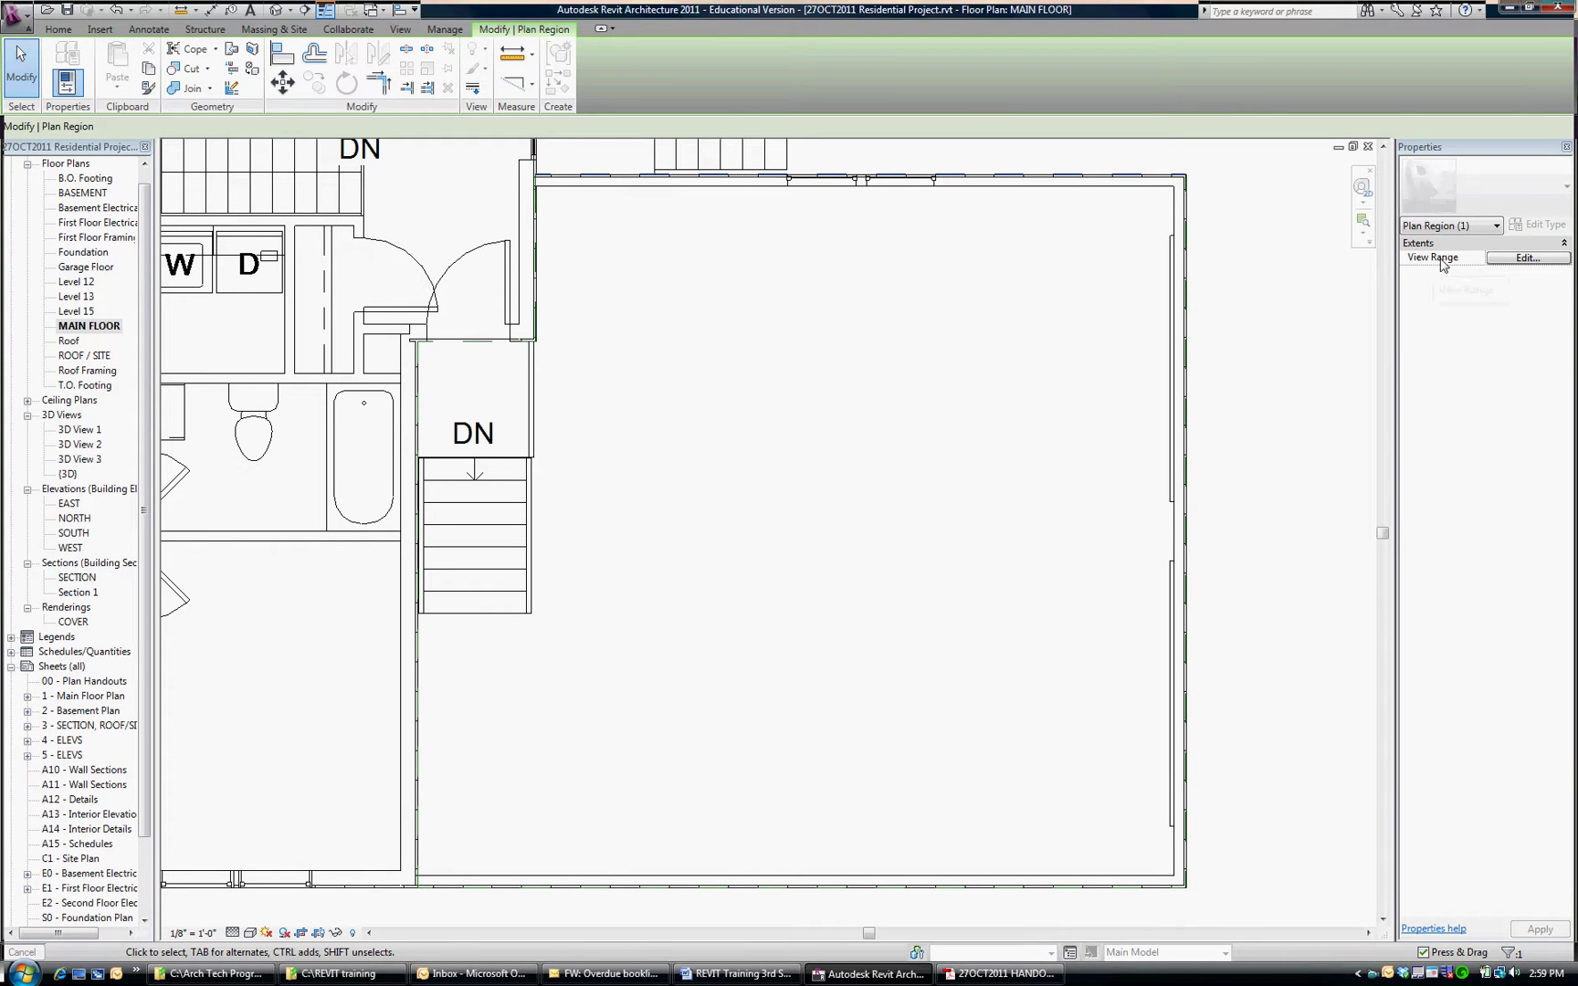
Step: Set the garage region's view range cut plane to Garage Floor with a 6' 8" offset
{"action": "left_click", "coordinate": [1525, 259]}
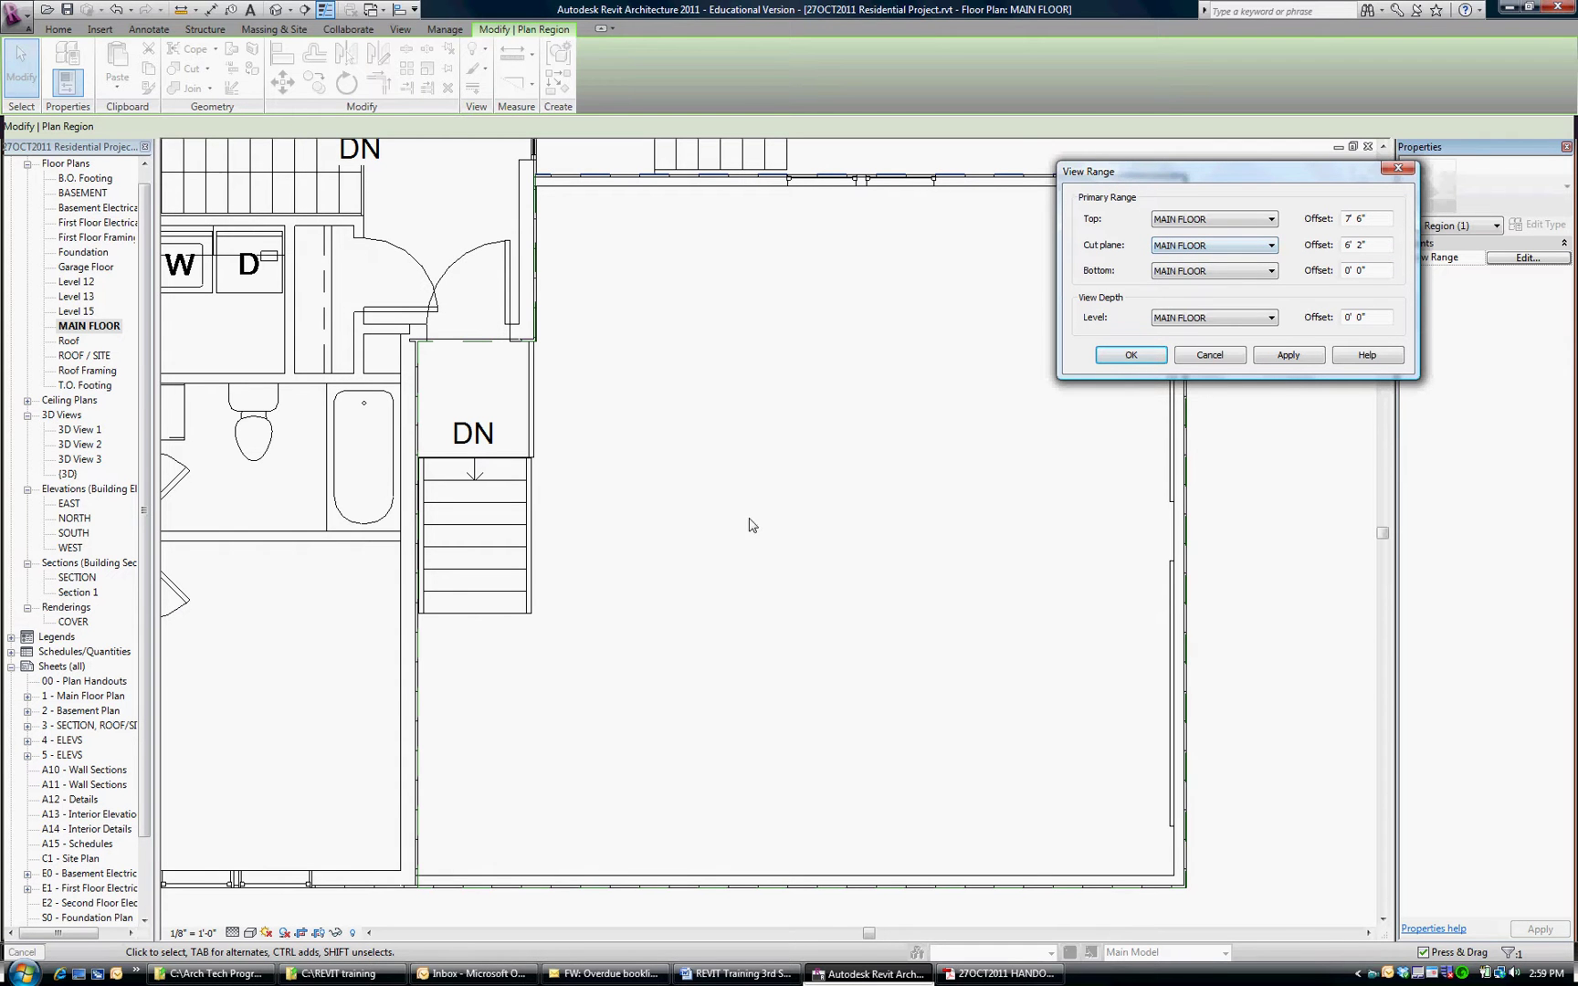
{"action": "left_click", "coordinate": [1271, 245]}
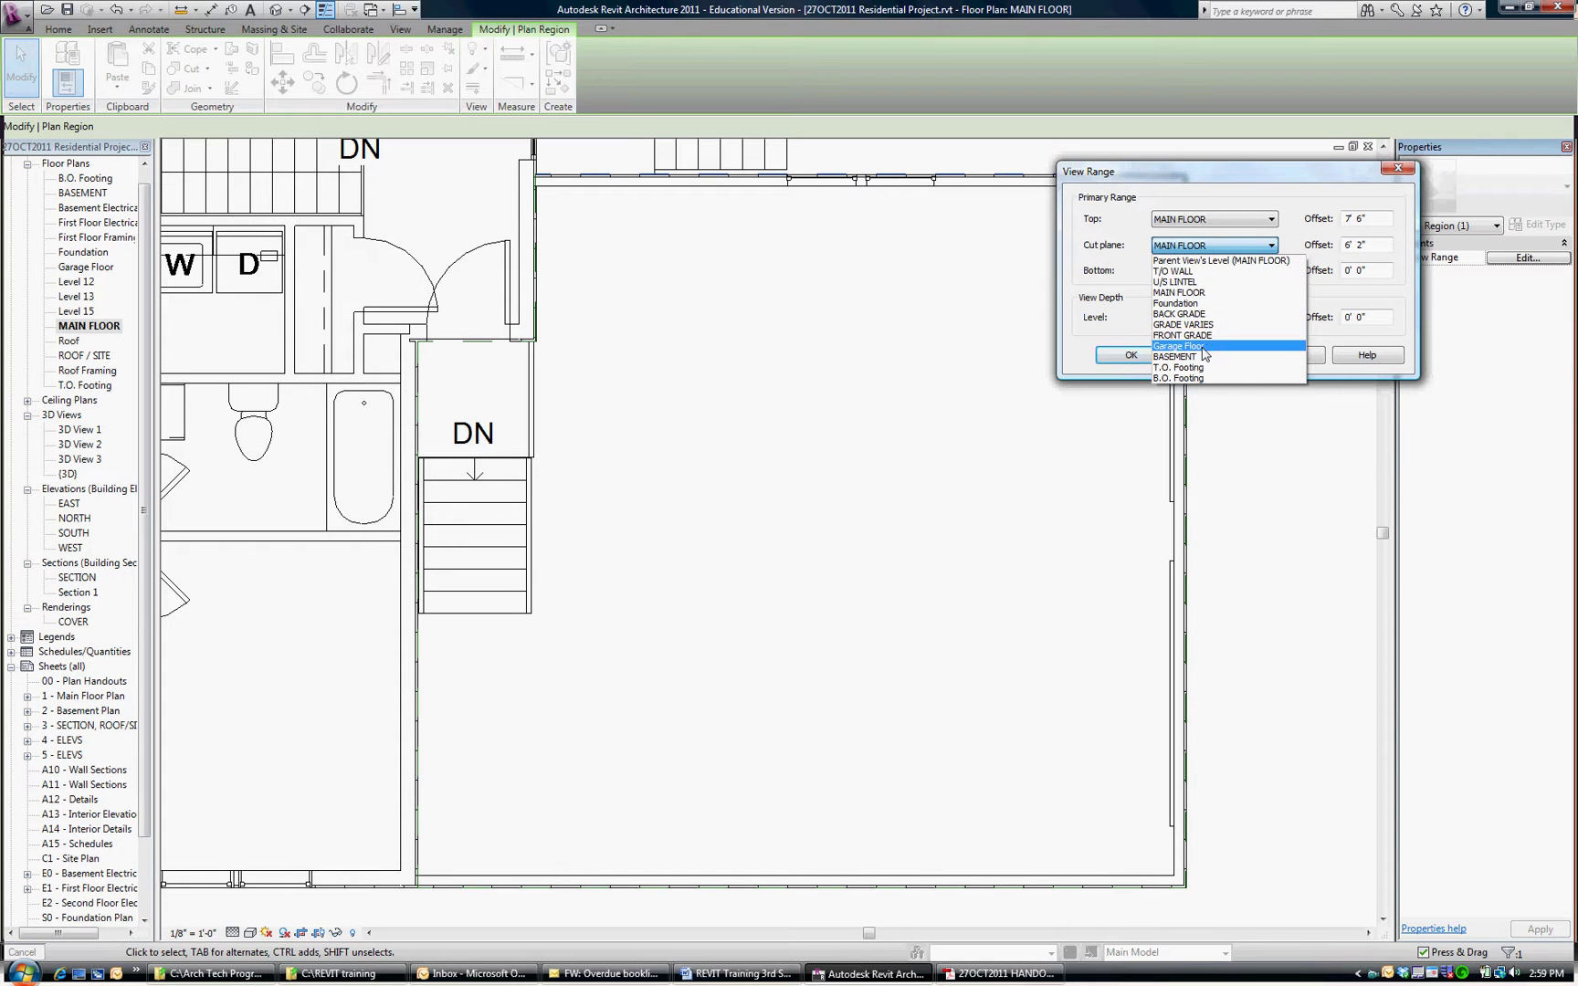
{"action": "left_click", "coordinate": [1178, 346]}
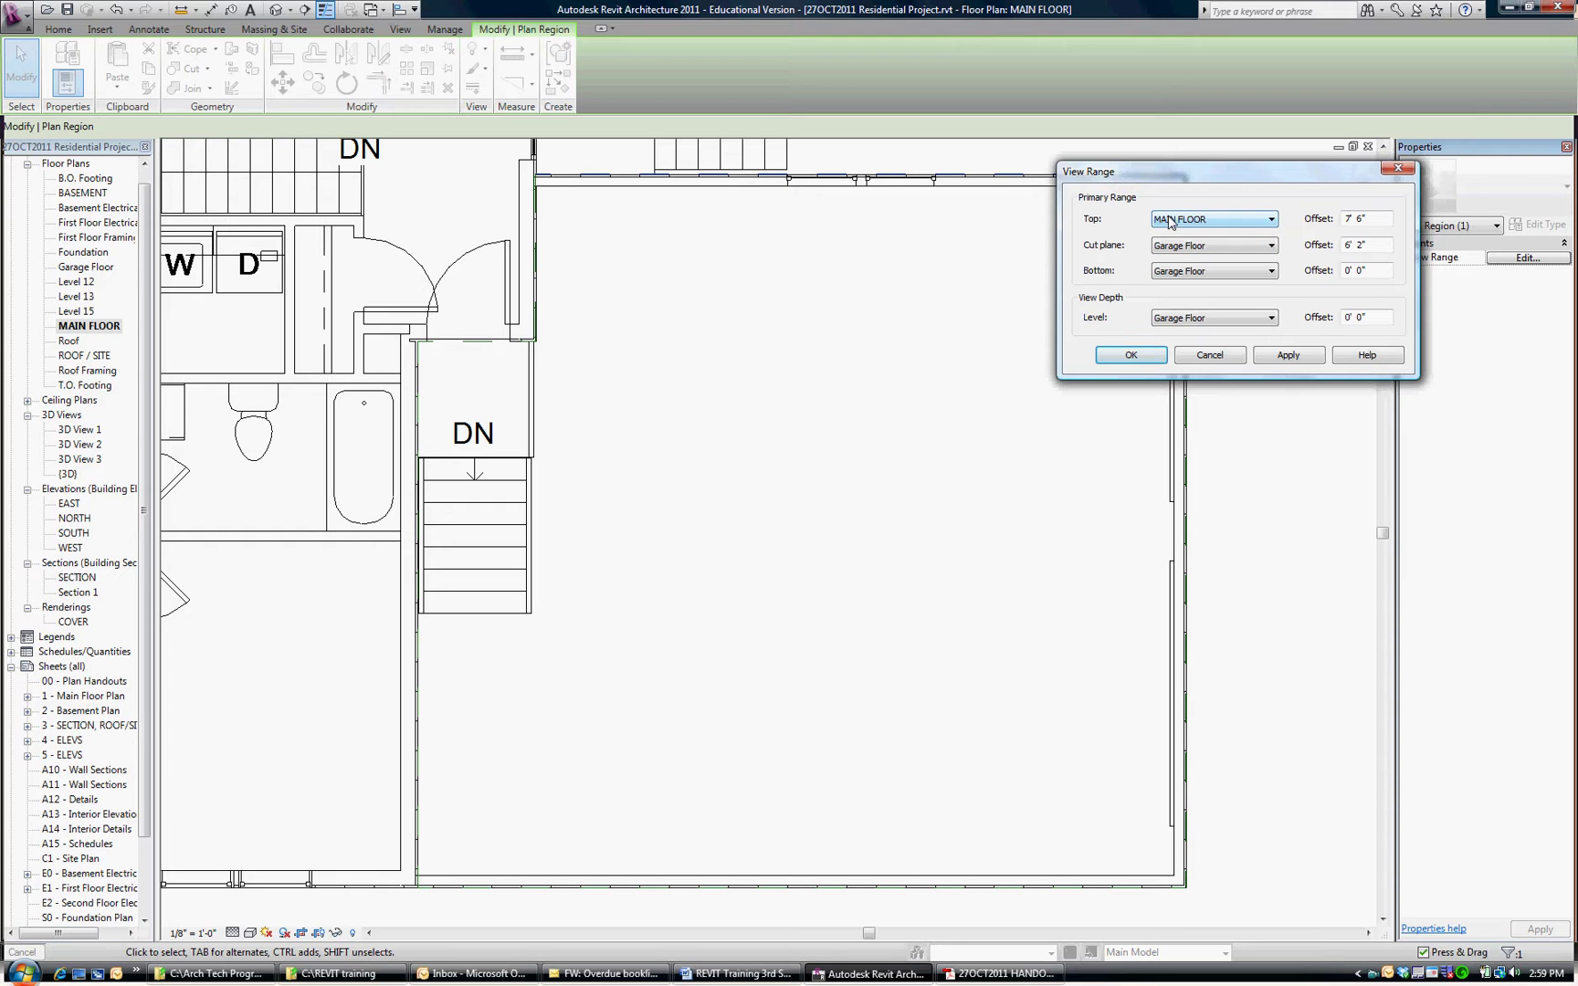
{"action": "left_click", "coordinate": [1374, 244]}
{"action": "type", "text": "8"}
{"action": "left_click", "coordinate": [1134, 355]}
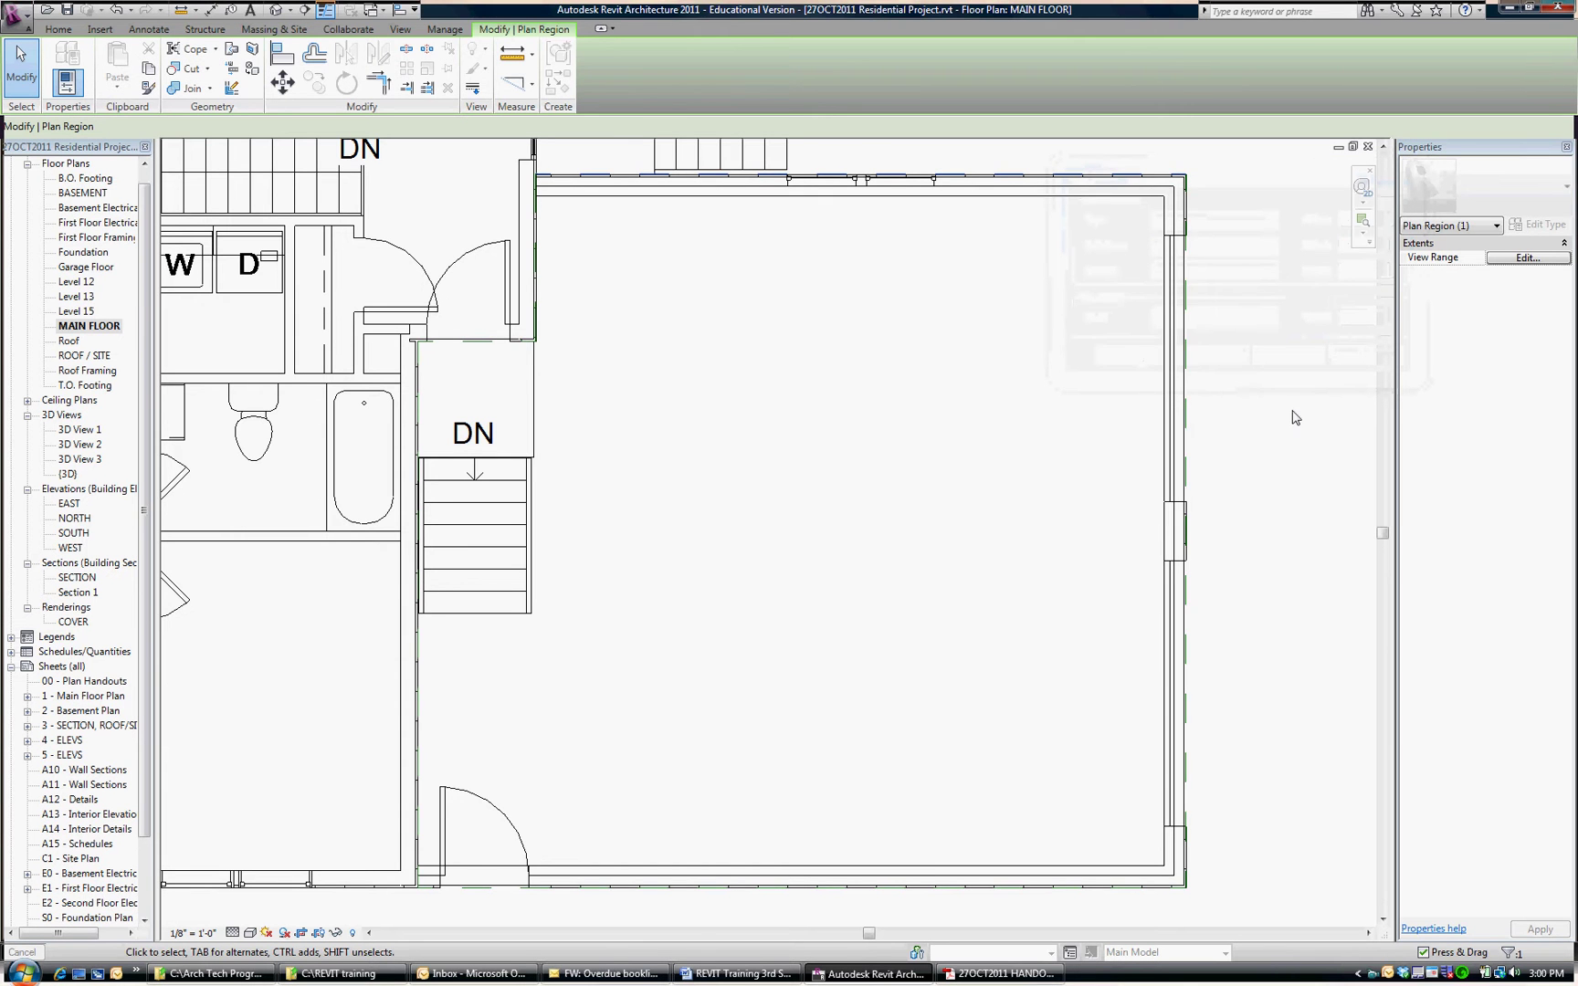
{"action": "scroll", "coordinate": [1292, 417], "scroll_direction": "down", "scroll_amount": 2}
{"action": "middle_click_drag", "start_coordinate": [1097, 362], "coordinate": [1093, 381]}
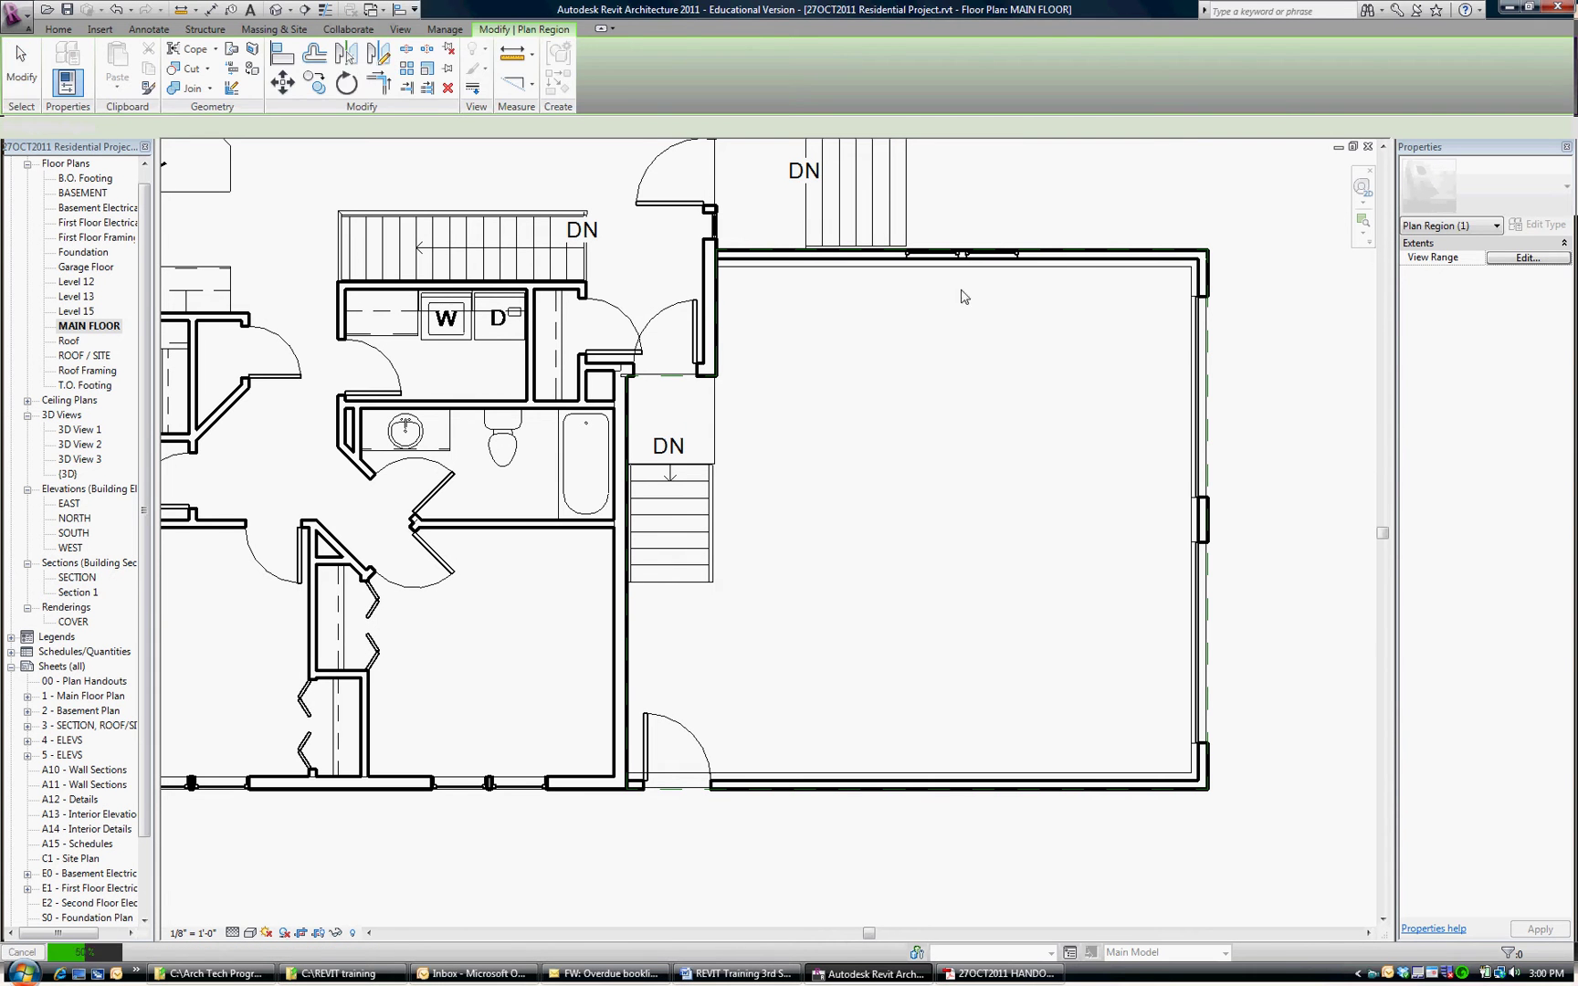
{"action": "left_click", "coordinate": [1014, 306]}
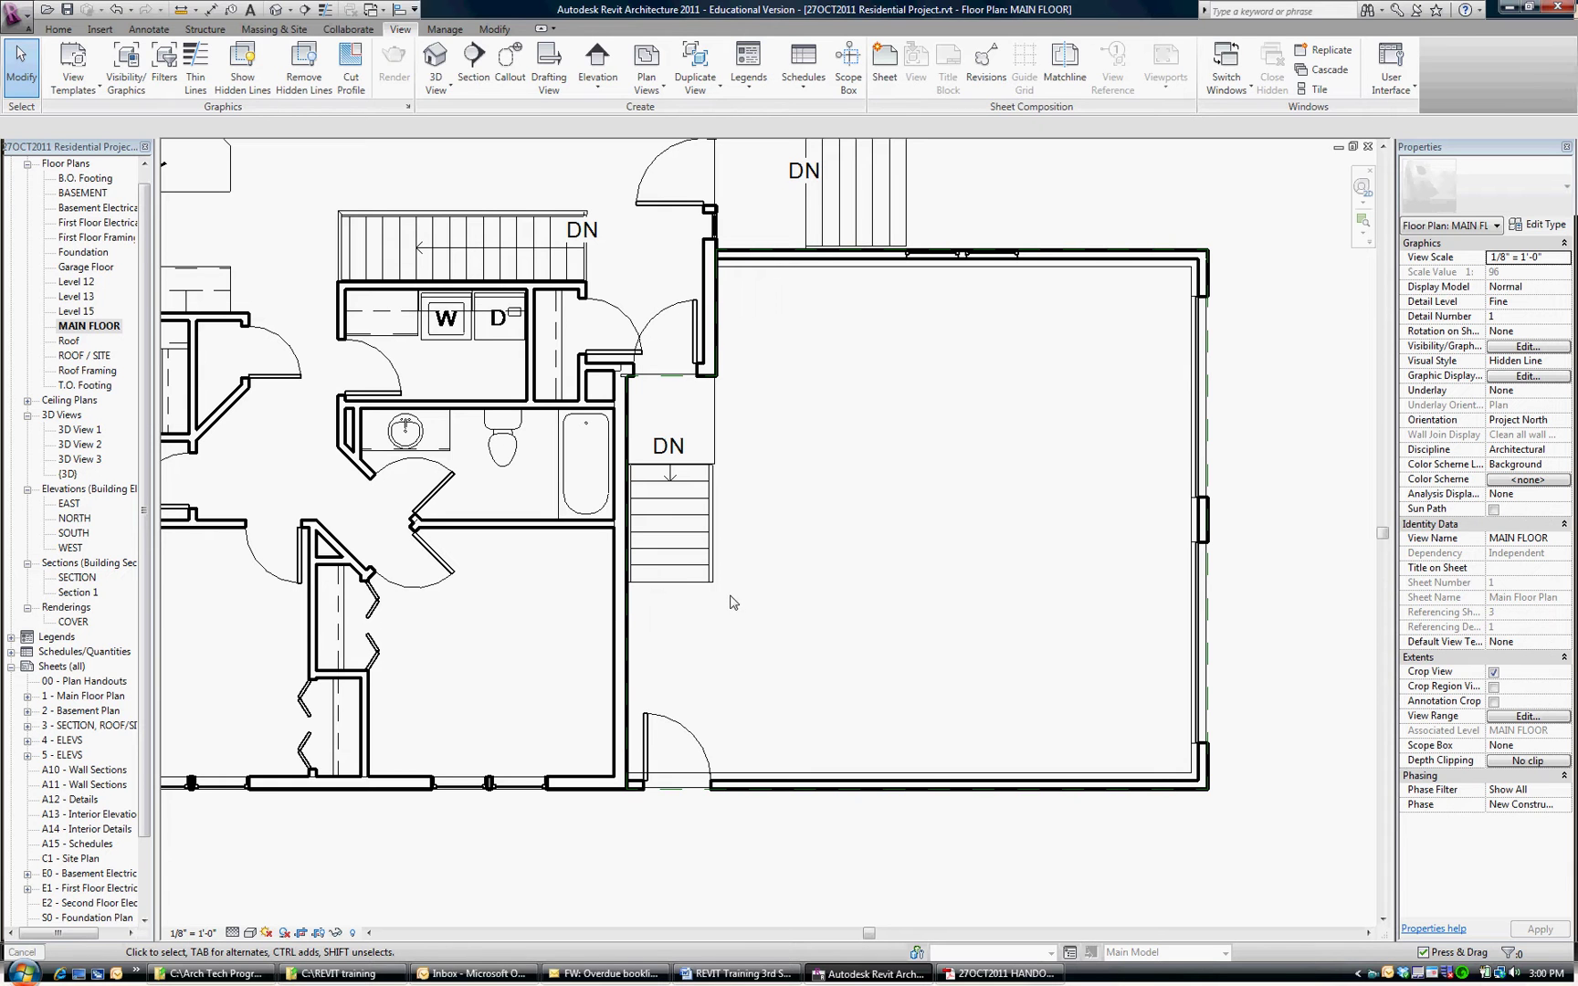
{"action": "double_click", "coordinate": [77, 508]}
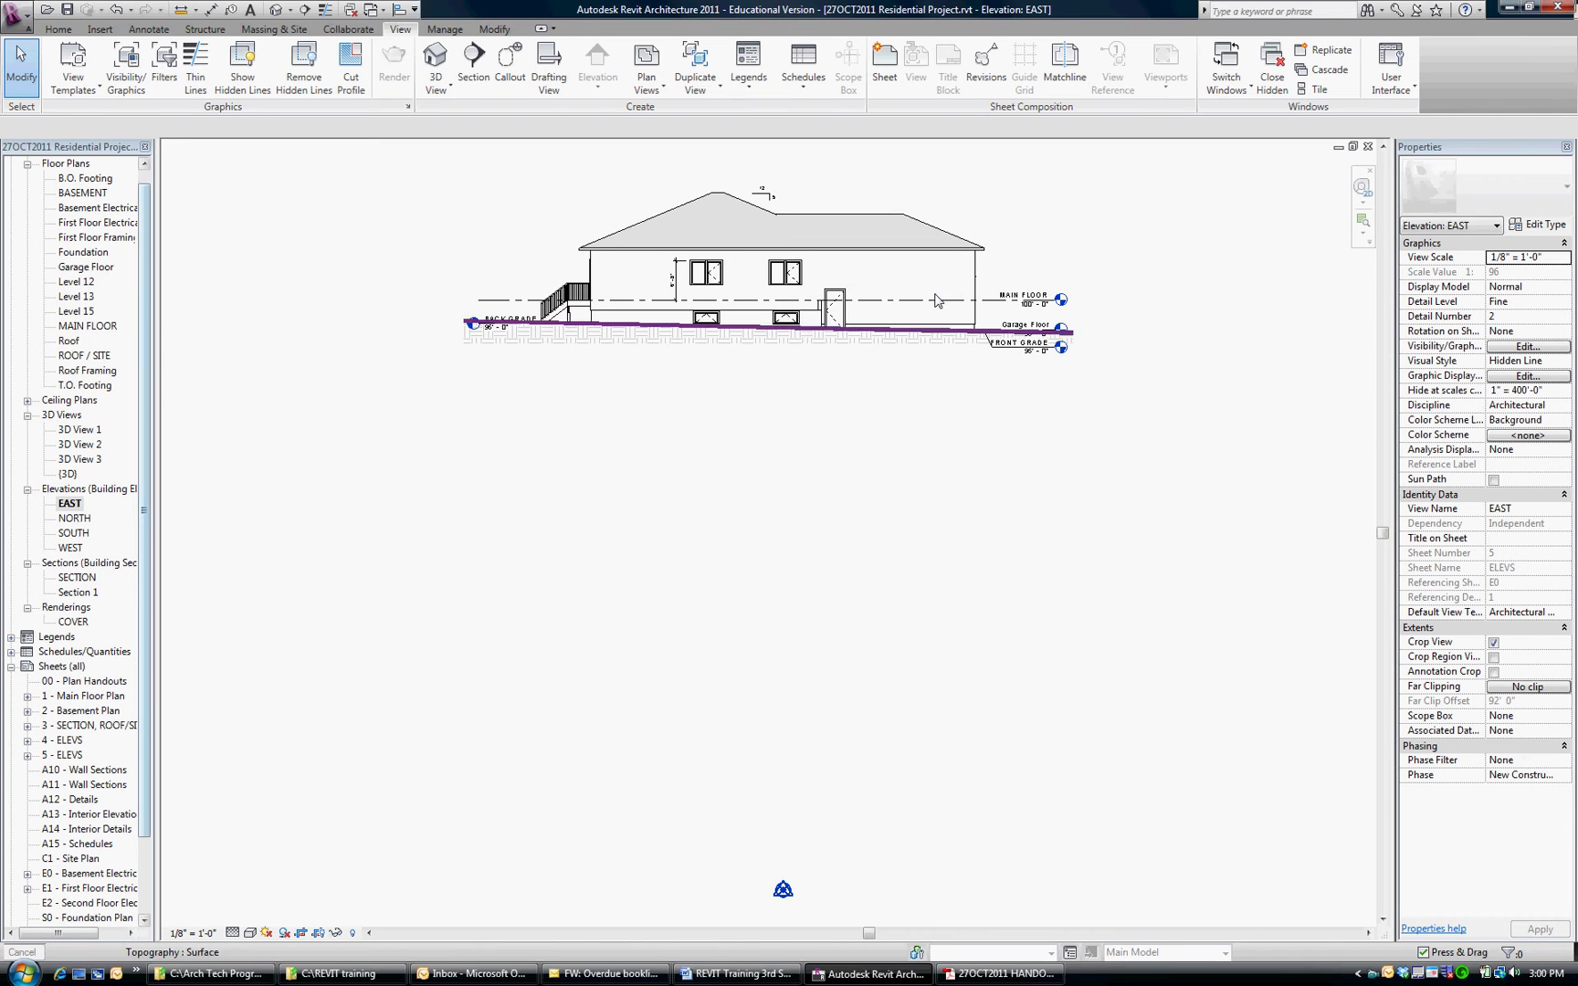
{"action": "scroll", "coordinate": [928, 280], "scroll_direction": "up", "scroll_amount": 2}
{"action": "scroll", "coordinate": [928, 280], "scroll_direction": "up", "scroll_amount": 1}
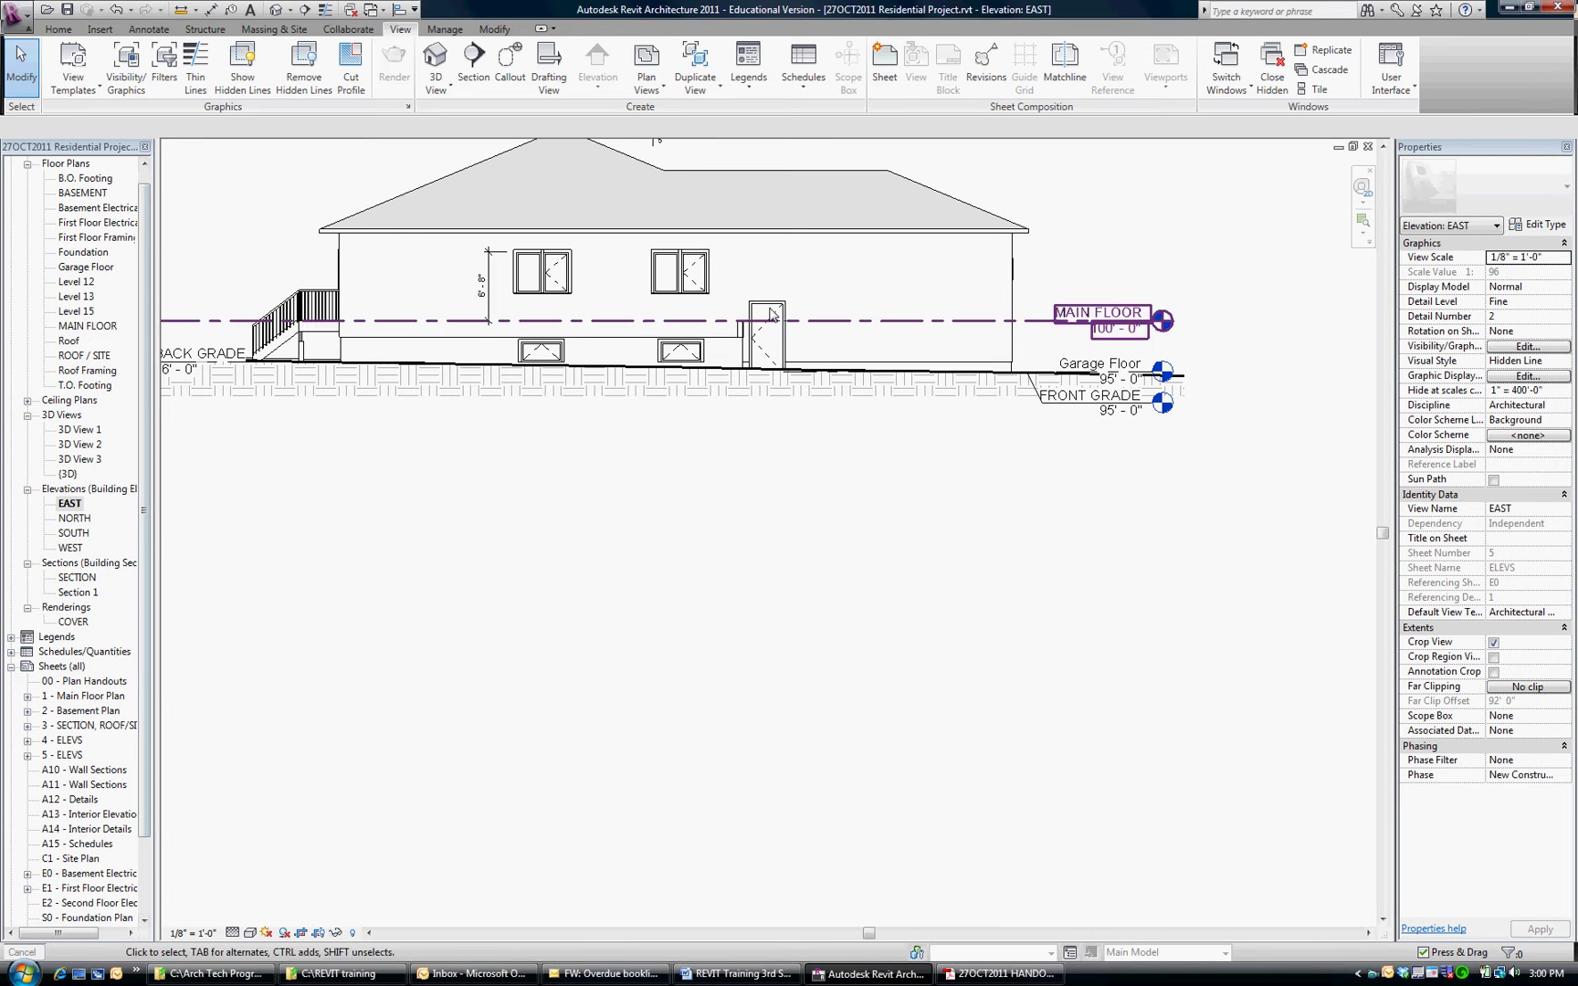
{"action": "scroll", "coordinate": [791, 360], "scroll_direction": "up", "scroll_amount": 2}
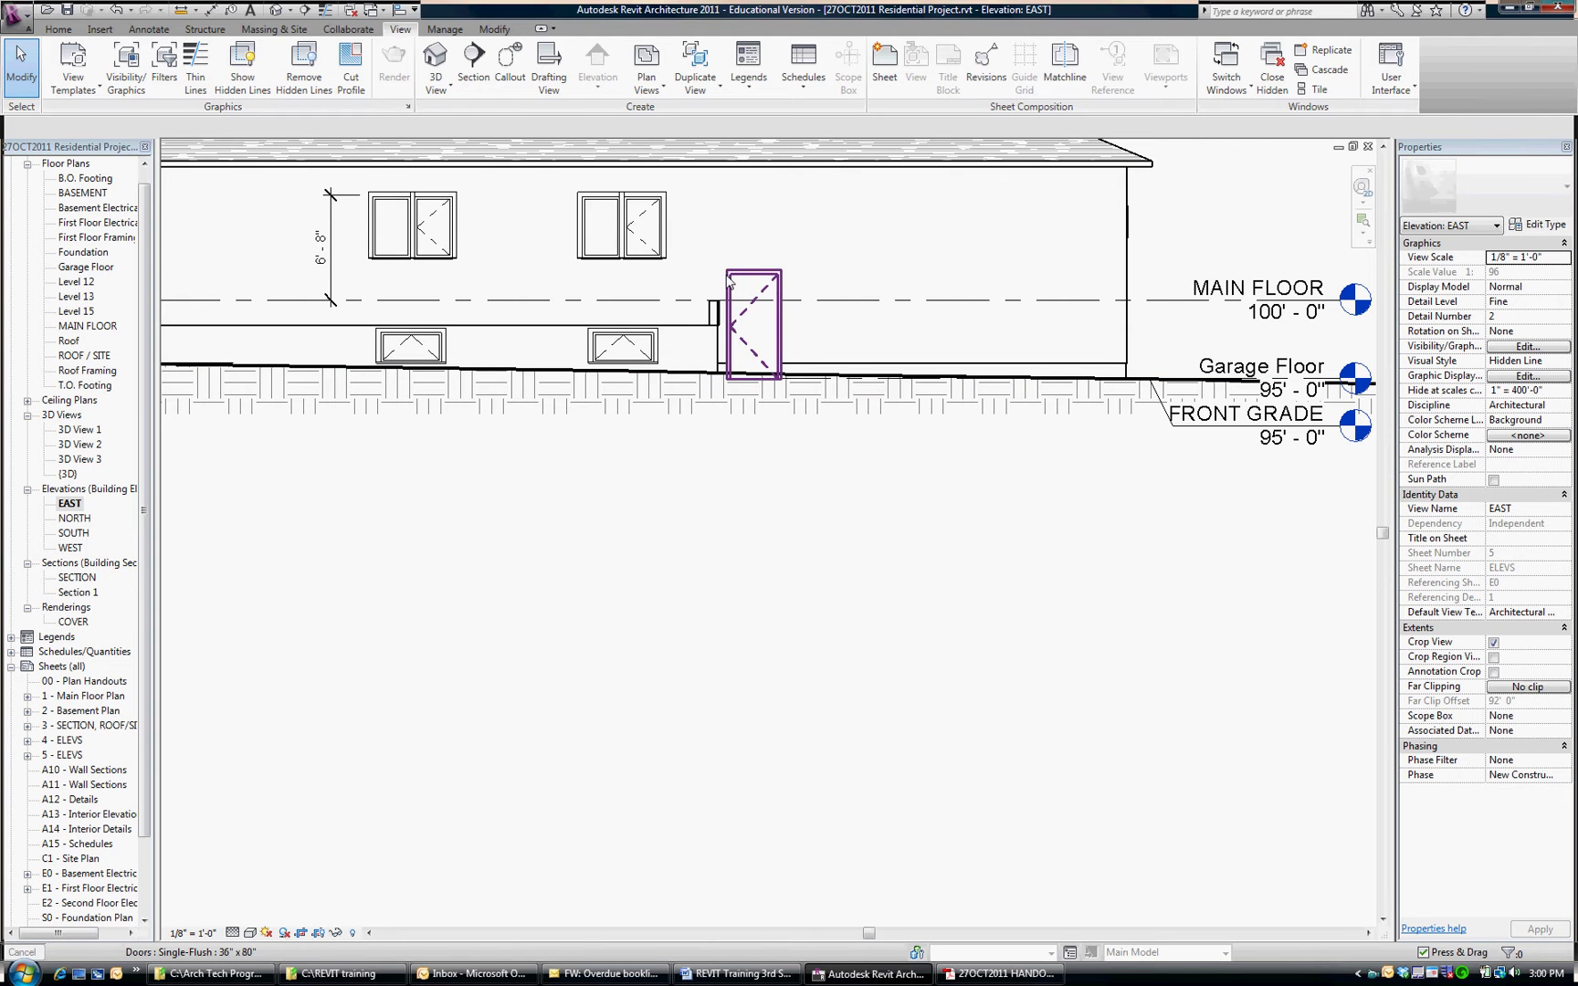
{"action": "double_click", "coordinate": [71, 548]}
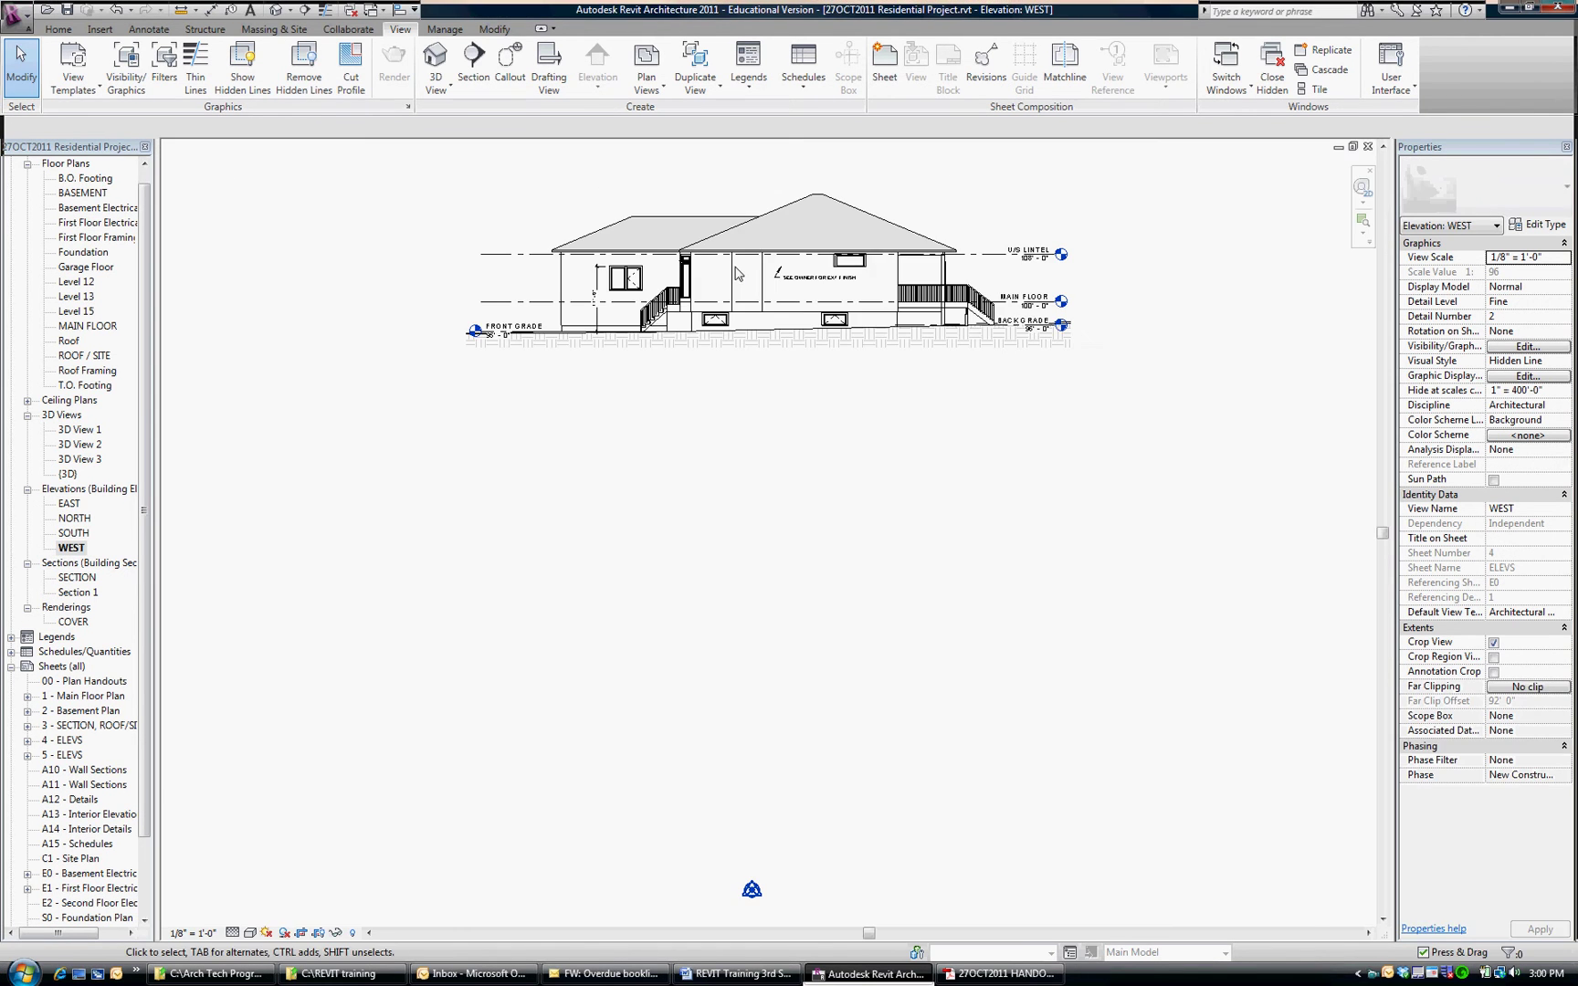
{"action": "scroll", "coordinate": [605, 254], "scroll_direction": "up", "scroll_amount": 5}
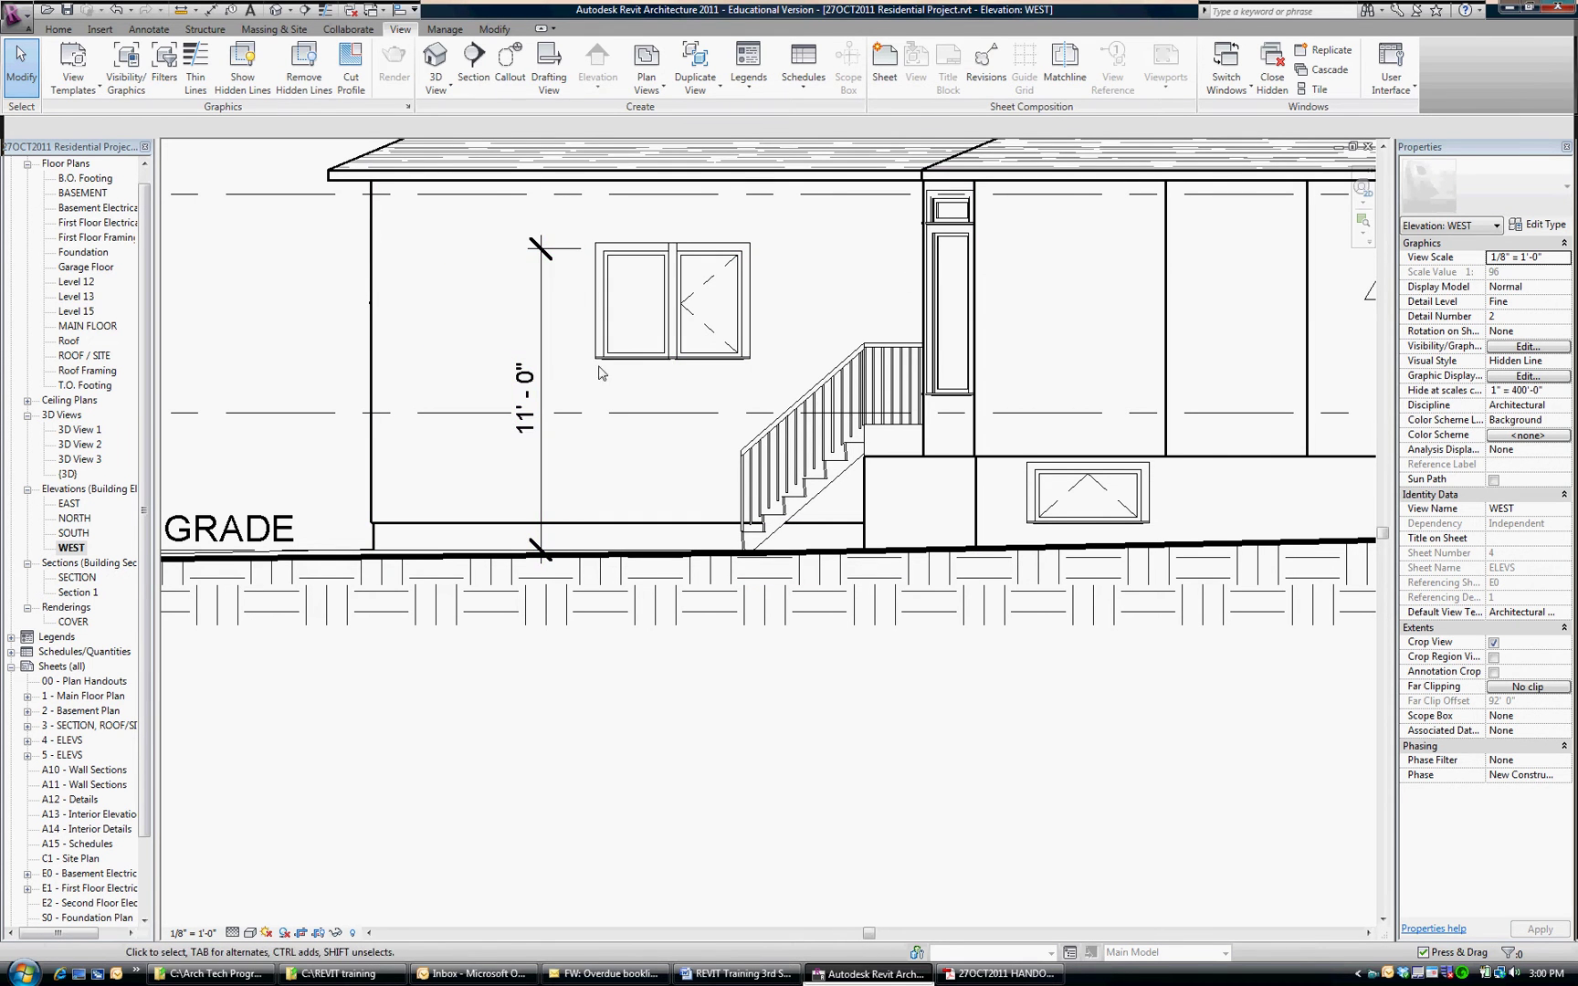
{"action": "scroll", "coordinate": [637, 361], "scroll_direction": "down", "scroll_amount": 5}
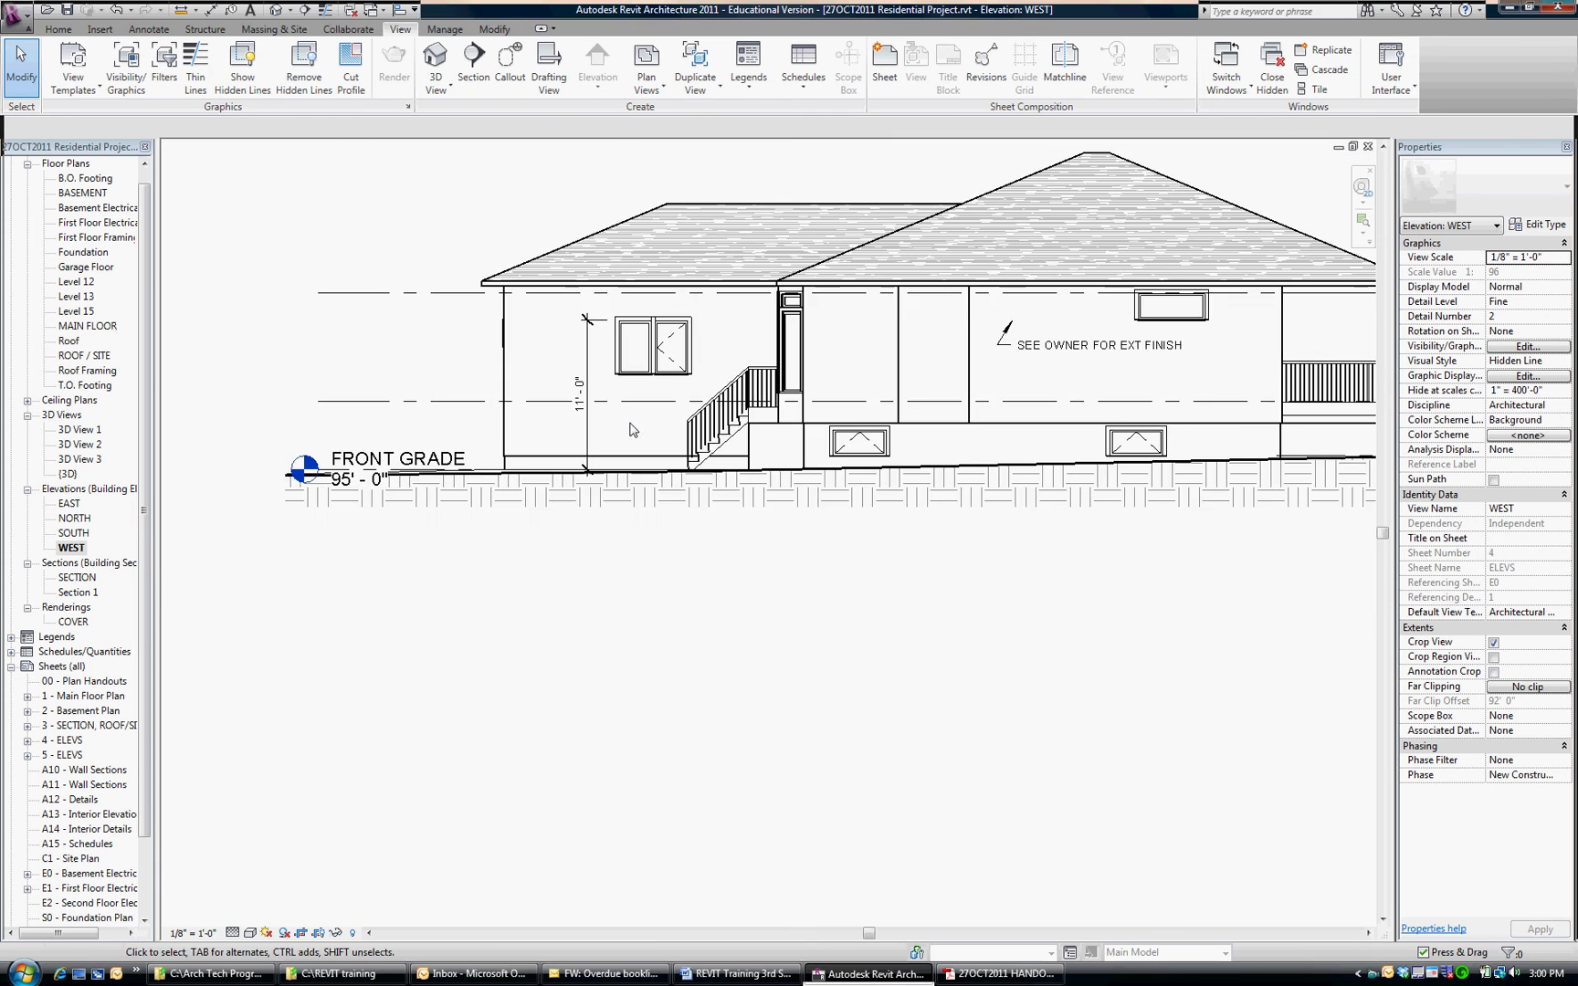
{"action": "double_click", "coordinate": [88, 326]}
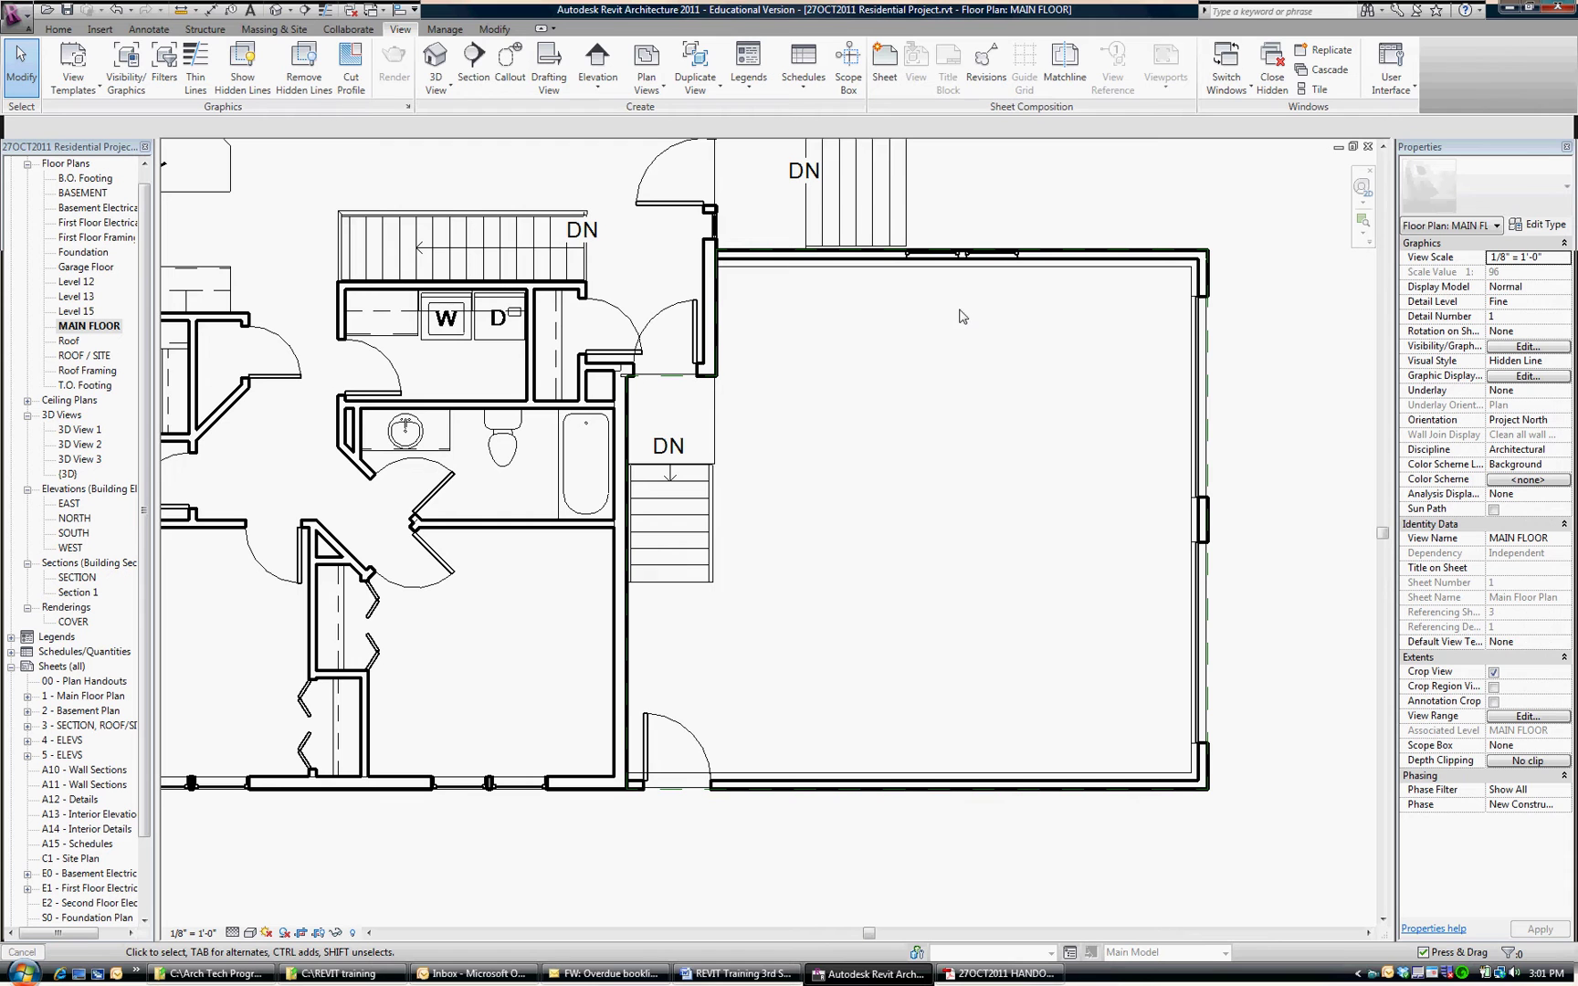
Step: Turn on Thin Lines and nudge the garage region's top edge slightly downward
{"action": "scroll", "coordinate": [995, 259], "scroll_direction": "up", "scroll_amount": 2}
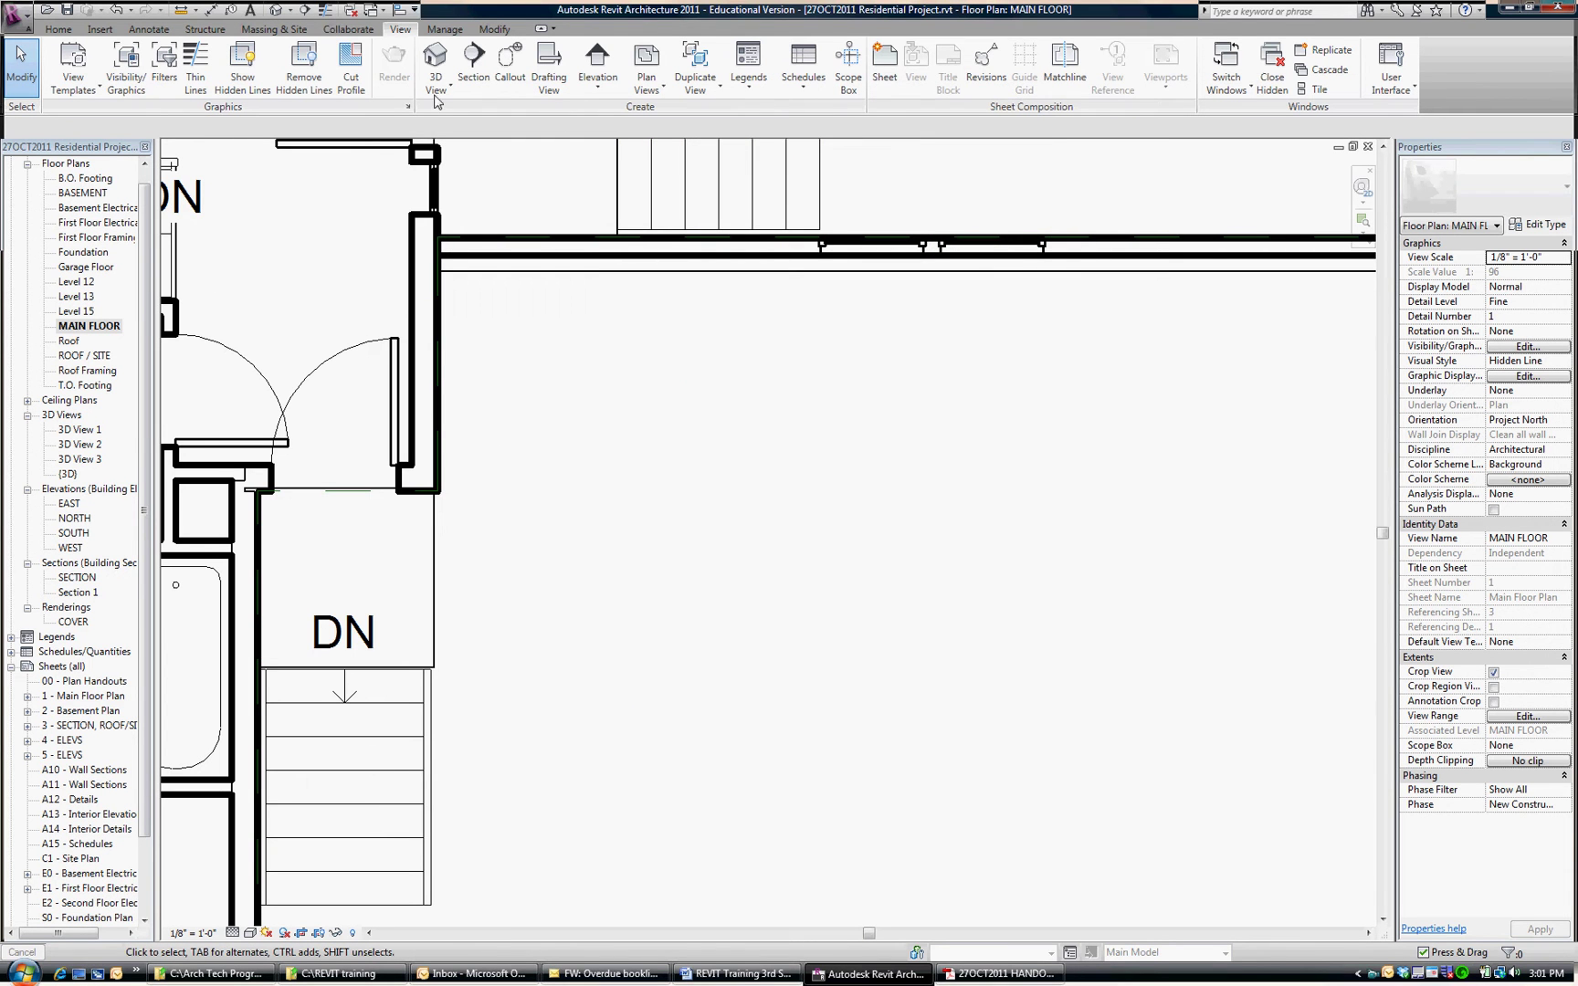
{"action": "left_click", "coordinate": [325, 11]}
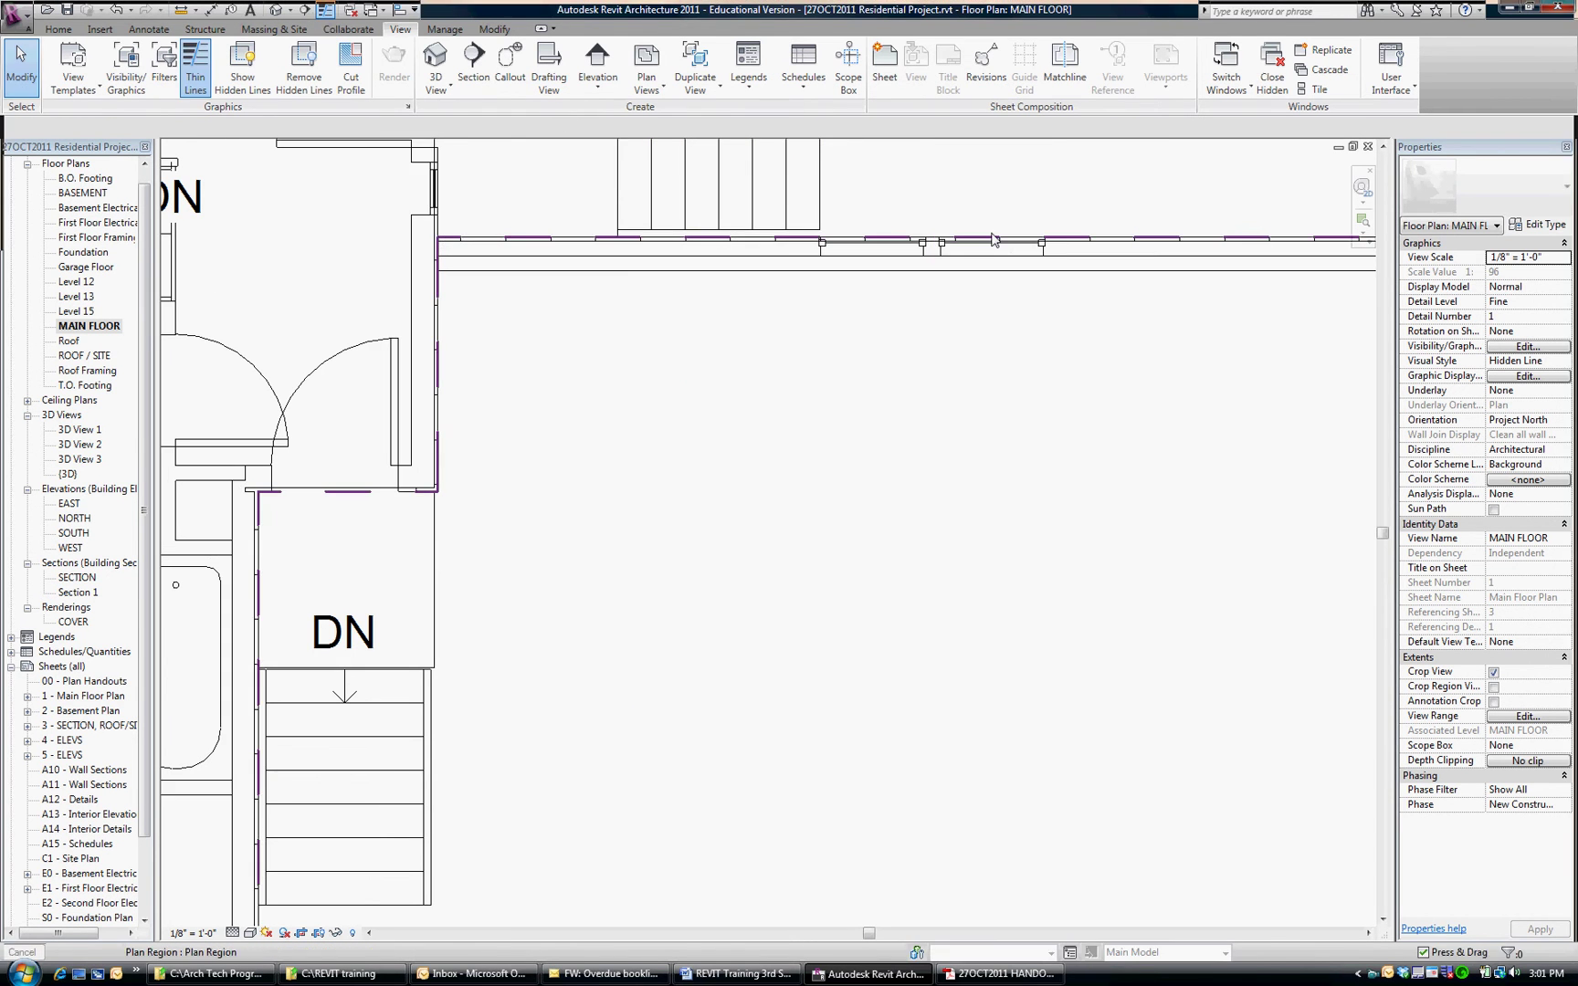
{"action": "left_click", "coordinate": [979, 241]}
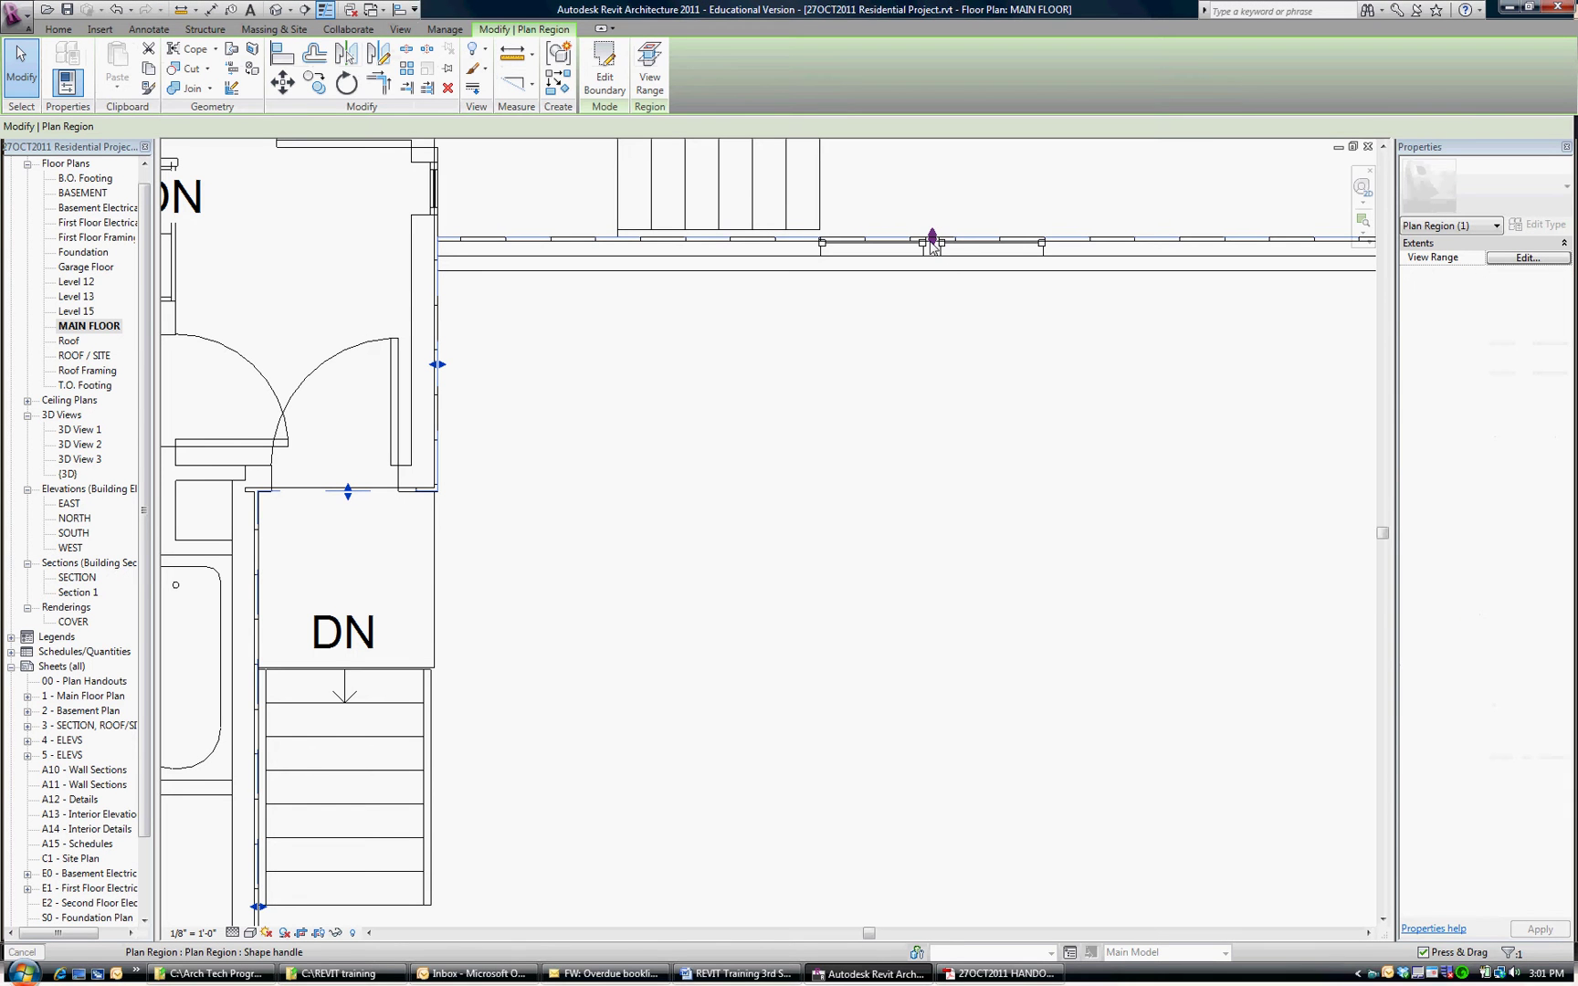
{"action": "left_click_drag", "start_coordinate": [935, 246], "coordinate": [933, 254]}
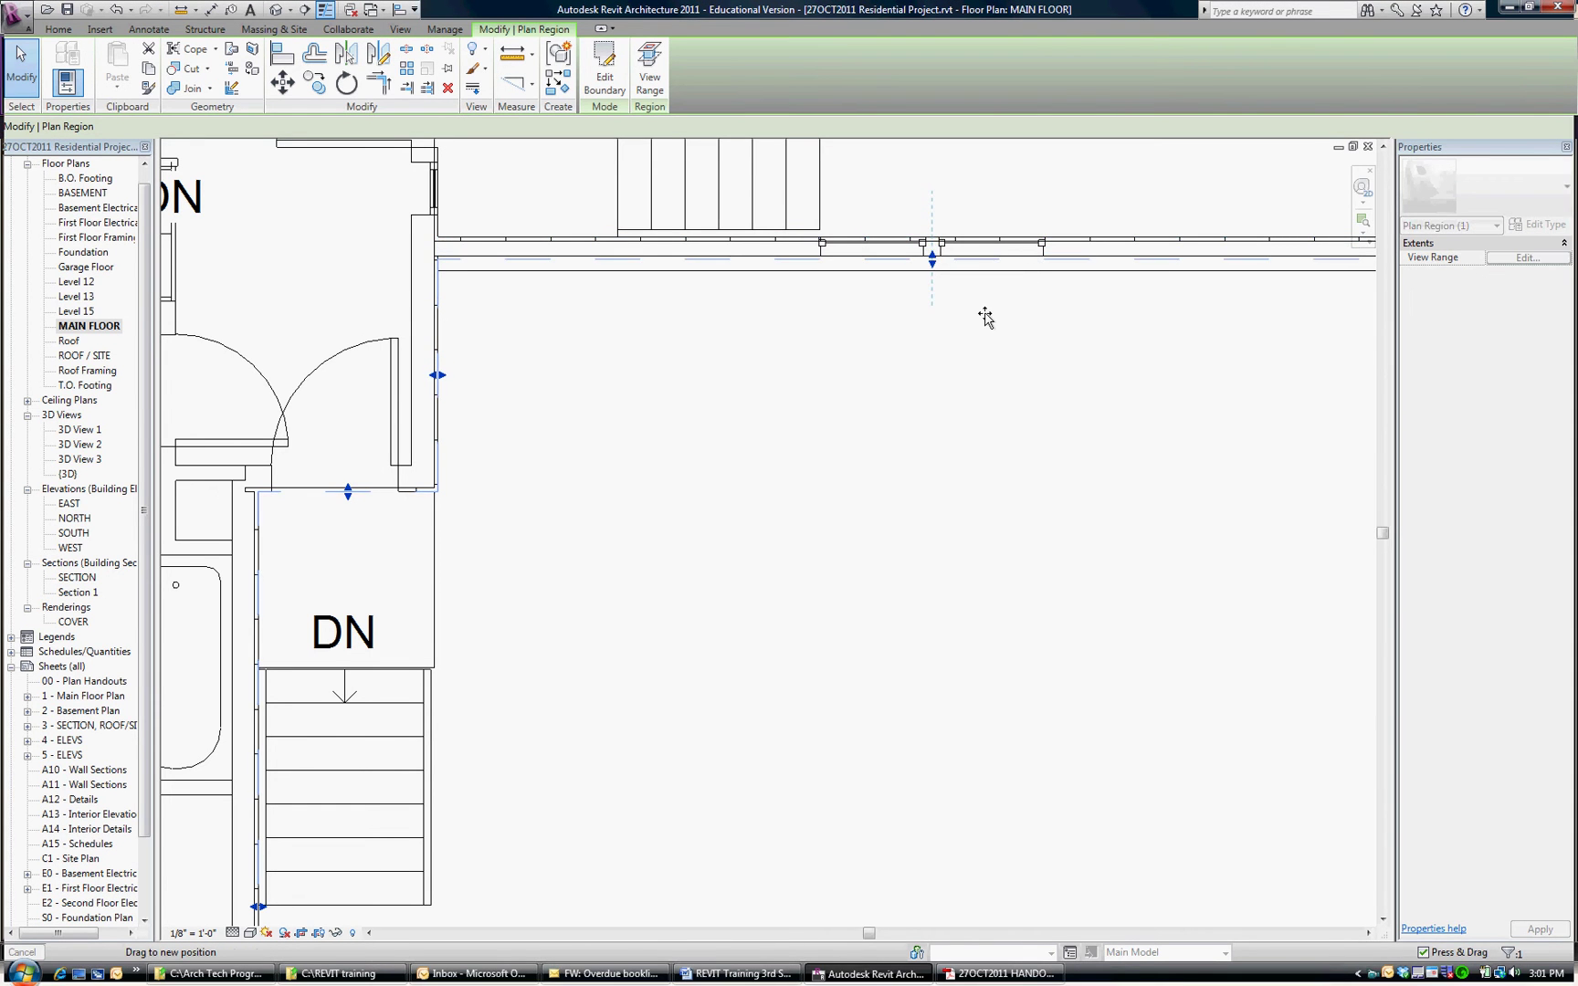
{"action": "scroll", "coordinate": [949, 315], "scroll_direction": "down", "scroll_amount": 1}
{"action": "scroll", "coordinate": [782, 281], "scroll_direction": "down", "scroll_amount": 1}
{"action": "left_click", "coordinate": [1147, 328]}
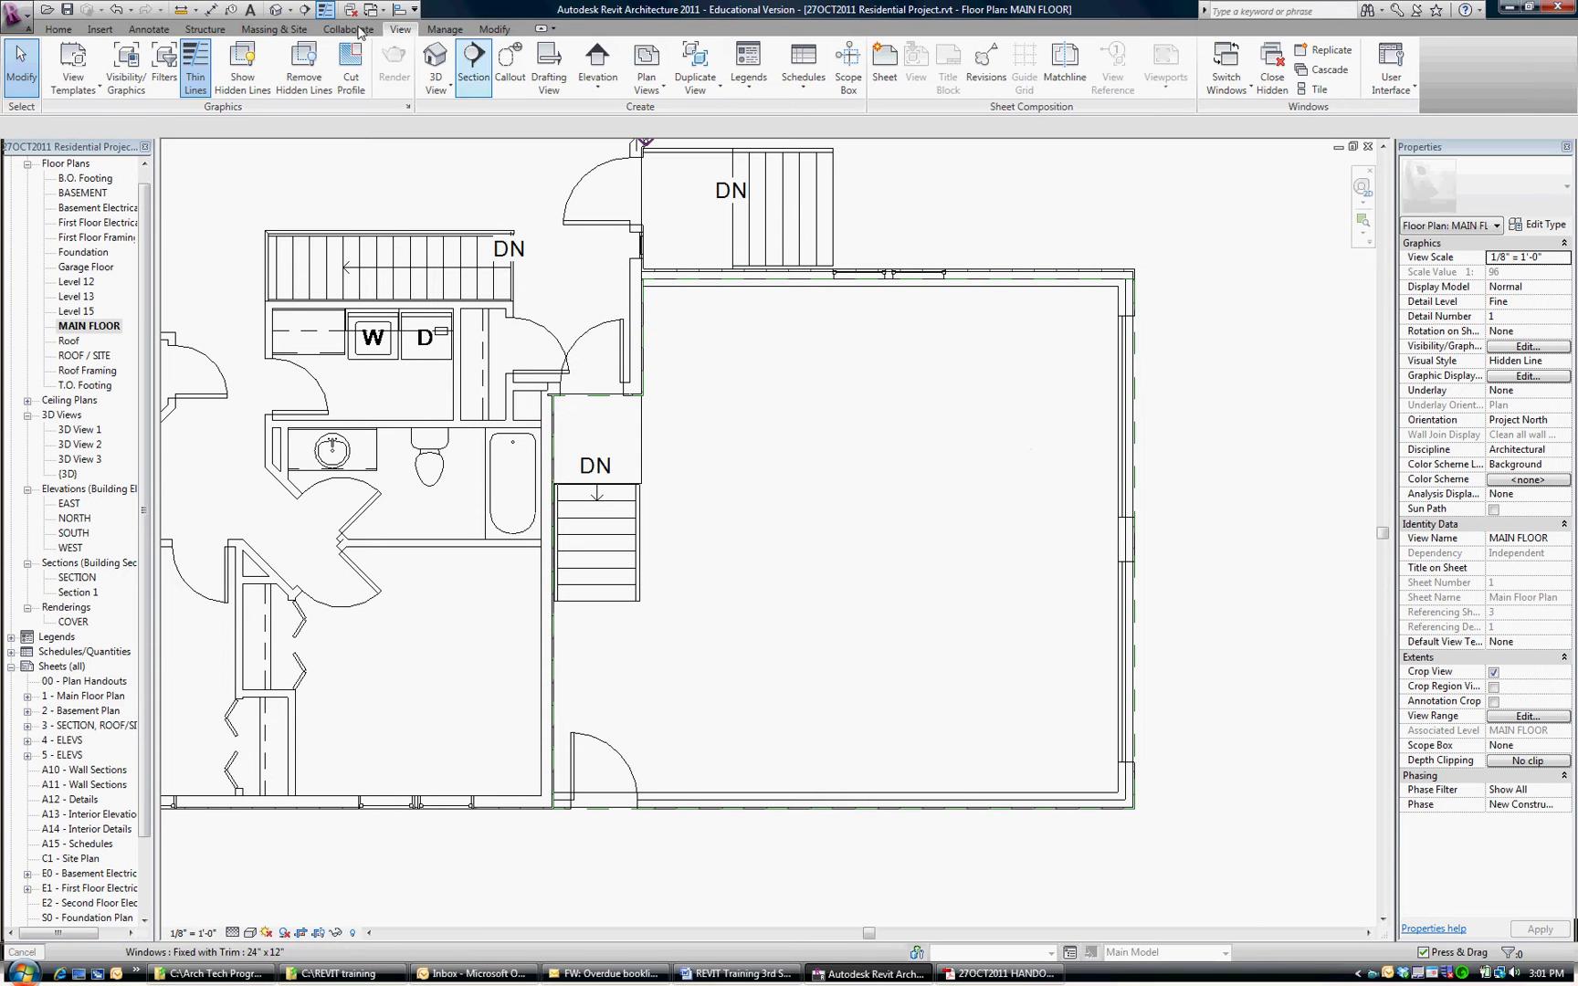
Step: Toggle Thin Lines off and back on, zoom to the top garage wall, and open Plan Views
{"action": "left_click", "coordinate": [326, 10]}
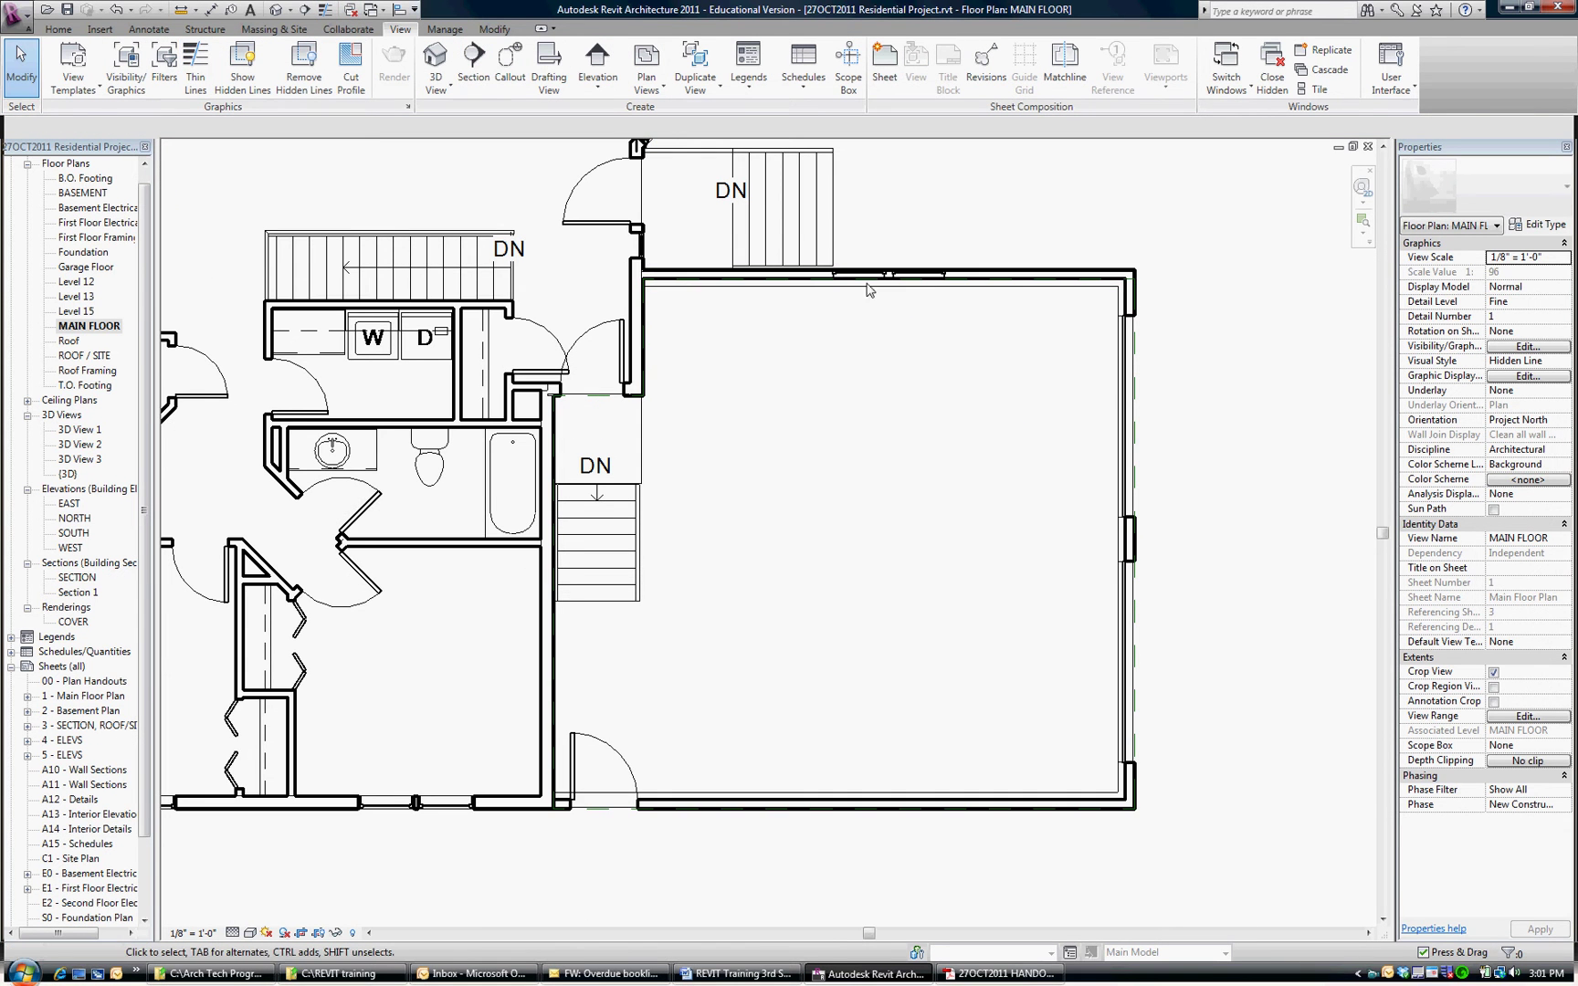
{"action": "left_click", "coordinate": [336, 11]}
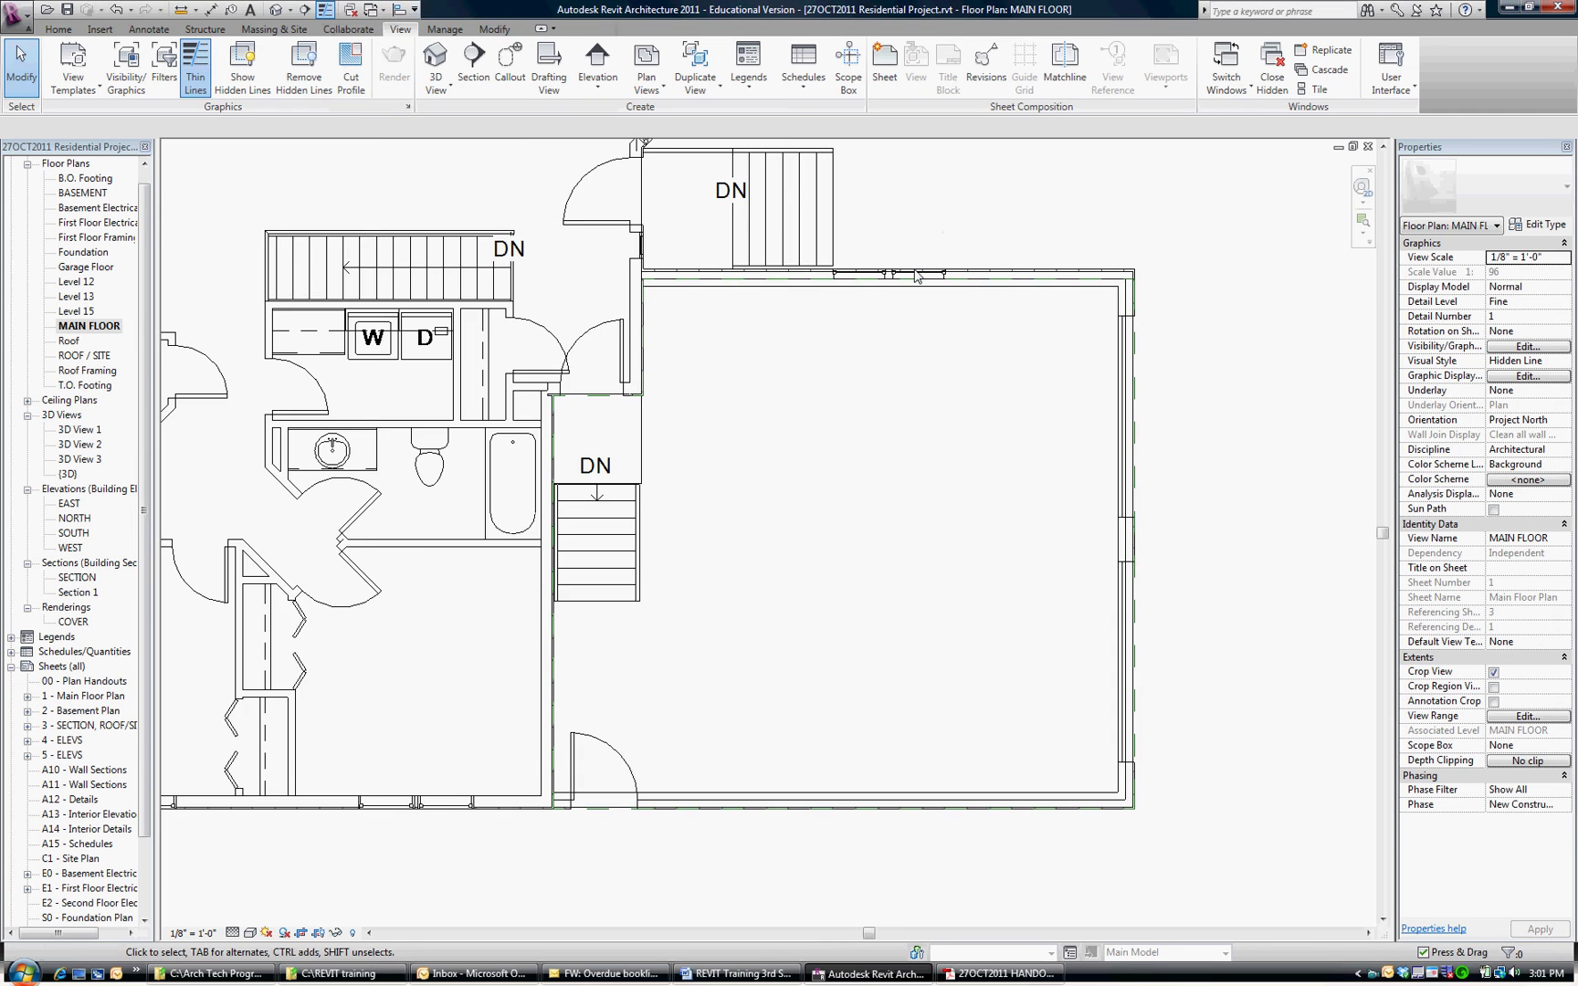
{"action": "scroll", "coordinate": [897, 298], "scroll_direction": "up", "scroll_amount": 1}
{"action": "scroll", "coordinate": [897, 299], "scroll_direction": "up", "scroll_amount": 3}
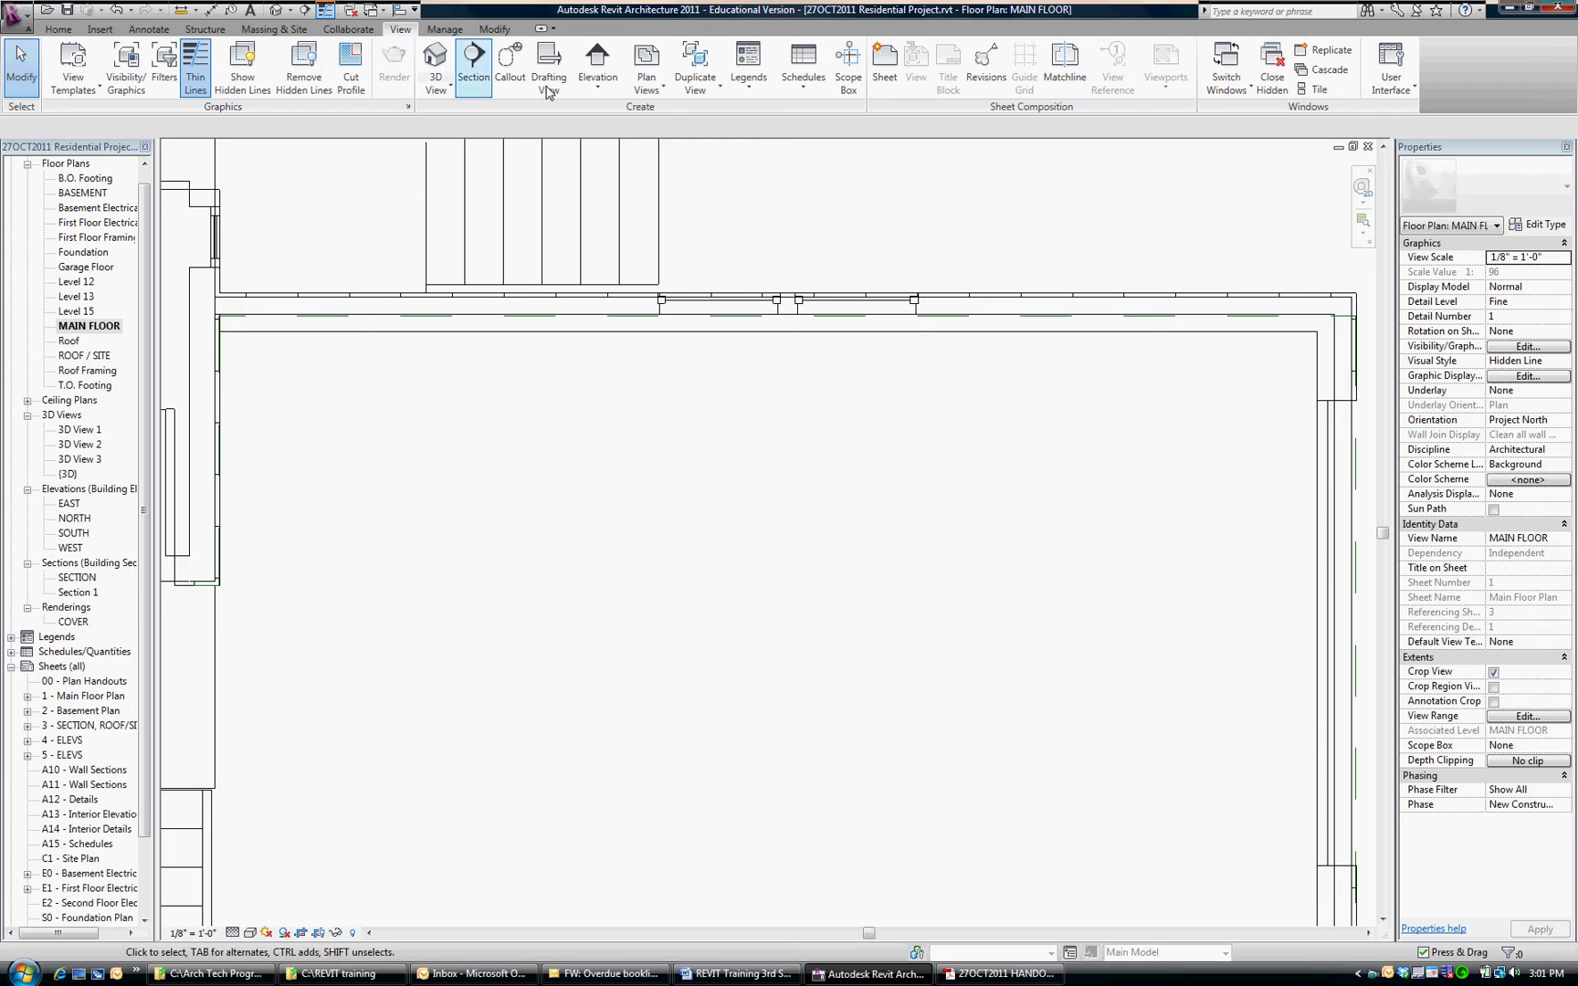
{"action": "left_click", "coordinate": [646, 78]}
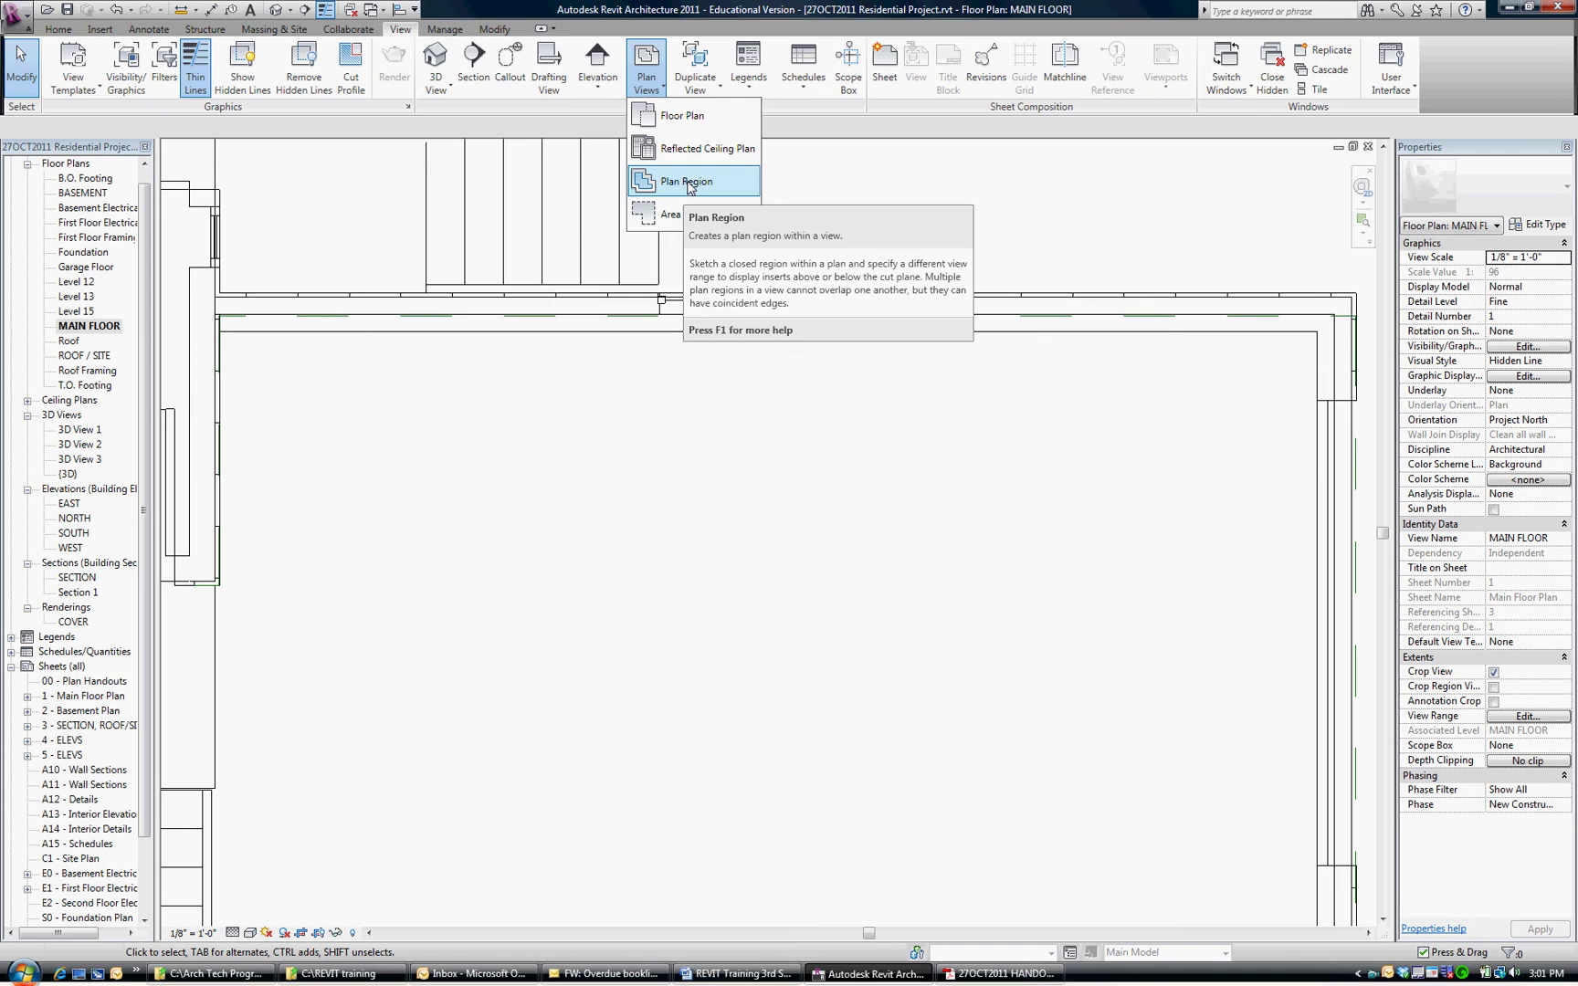
Step: Start a second plan region and sketch its long edge along the top garage wall
{"action": "left_click", "coordinate": [687, 183]}
{"action": "scroll", "coordinate": [233, 309], "scroll_direction": "up", "scroll_amount": 5}
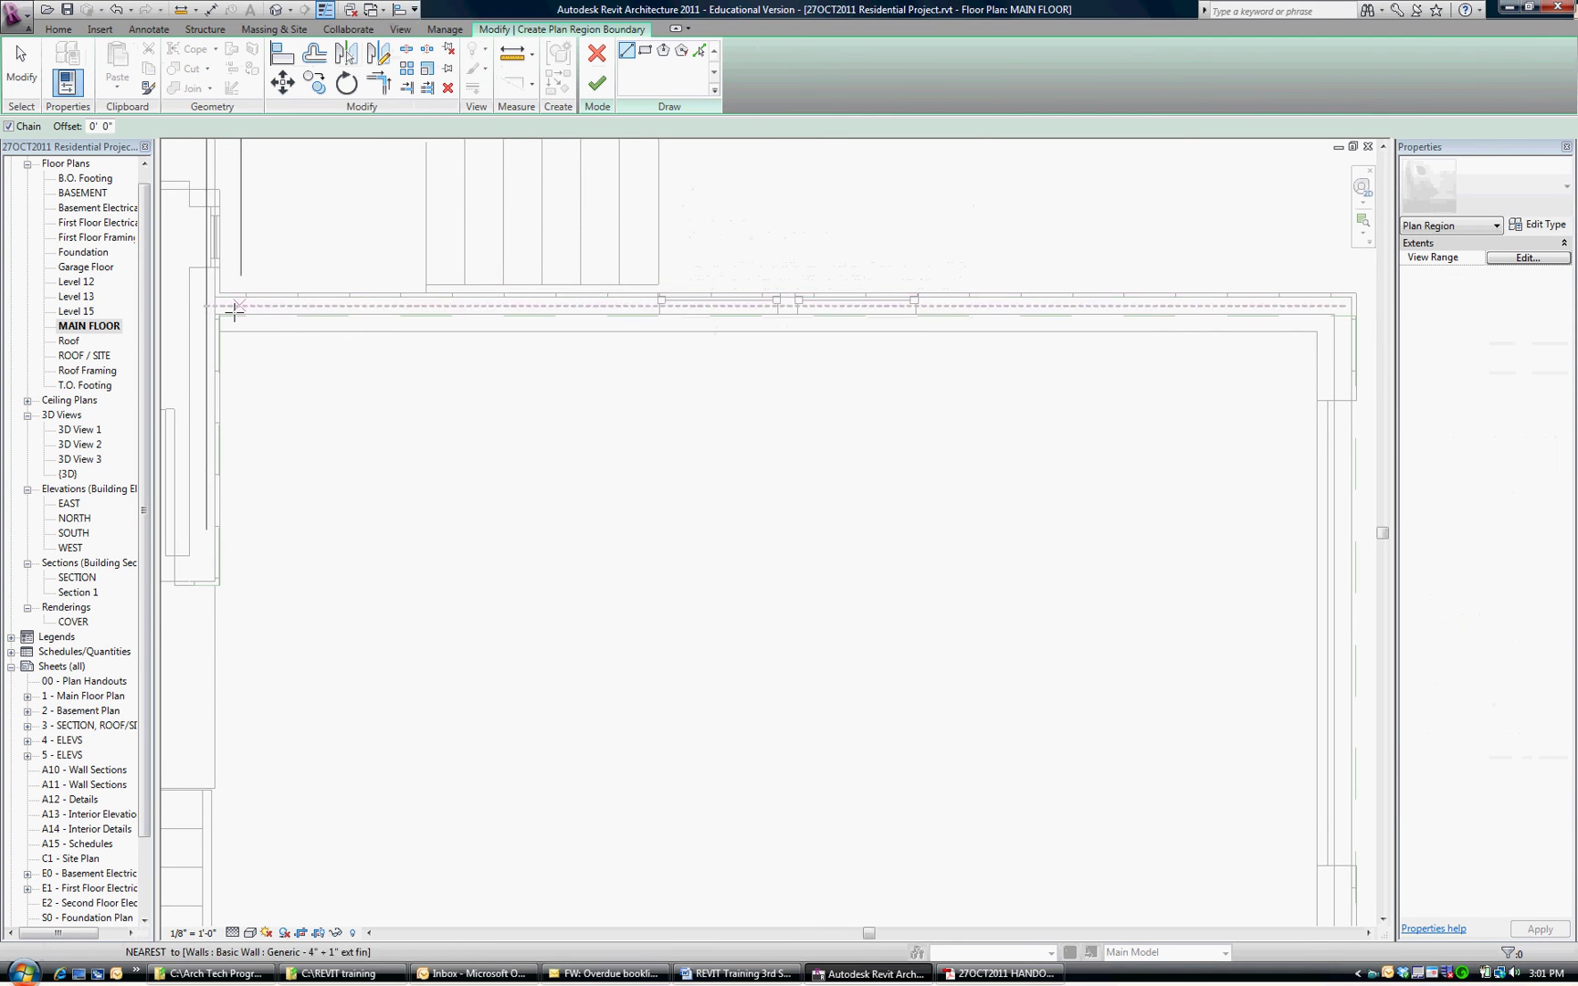
{"action": "left_click", "coordinate": [193, 313]}
{"action": "scroll", "coordinate": [199, 308], "scroll_direction": "down", "scroll_amount": 3}
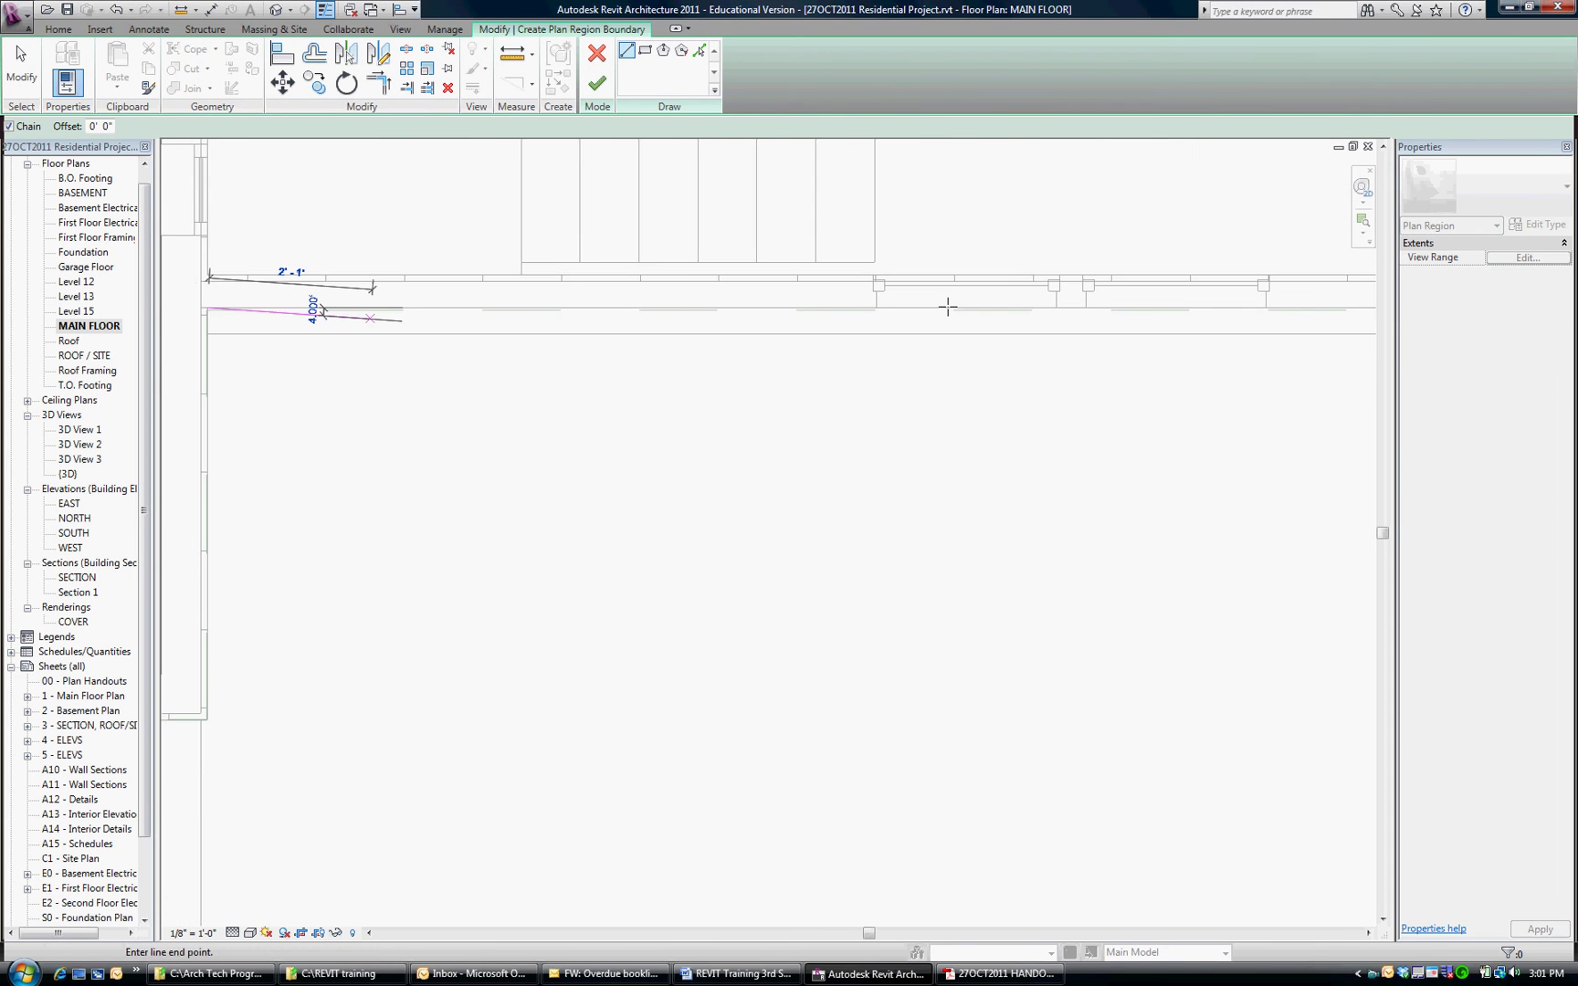
{"action": "left_click", "coordinate": [662, 317]}
{"action": "scroll", "coordinate": [1015, 352], "scroll_direction": "up", "scroll_amount": 5}
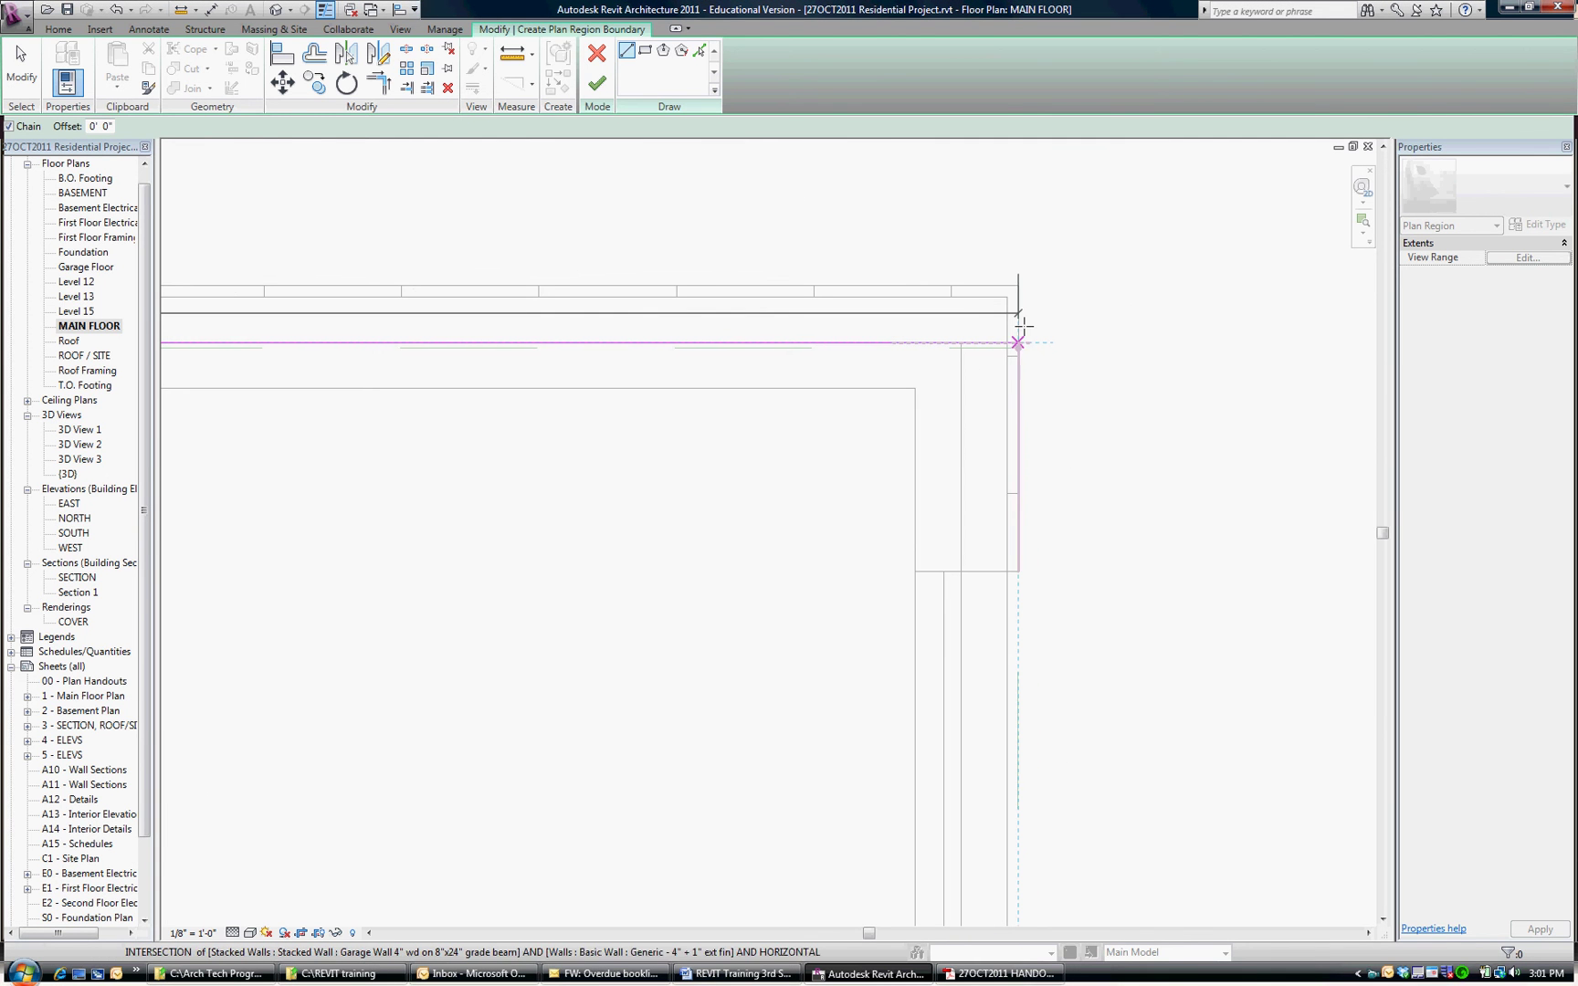
{"action": "left_click", "coordinate": [1017, 342]}
Step: Close the narrow rectangle back at the wall's left end and finish the region
{"action": "left_click", "coordinate": [1017, 285]}
{"action": "scroll", "coordinate": [1018, 285], "scroll_direction": "down", "scroll_amount": 3}
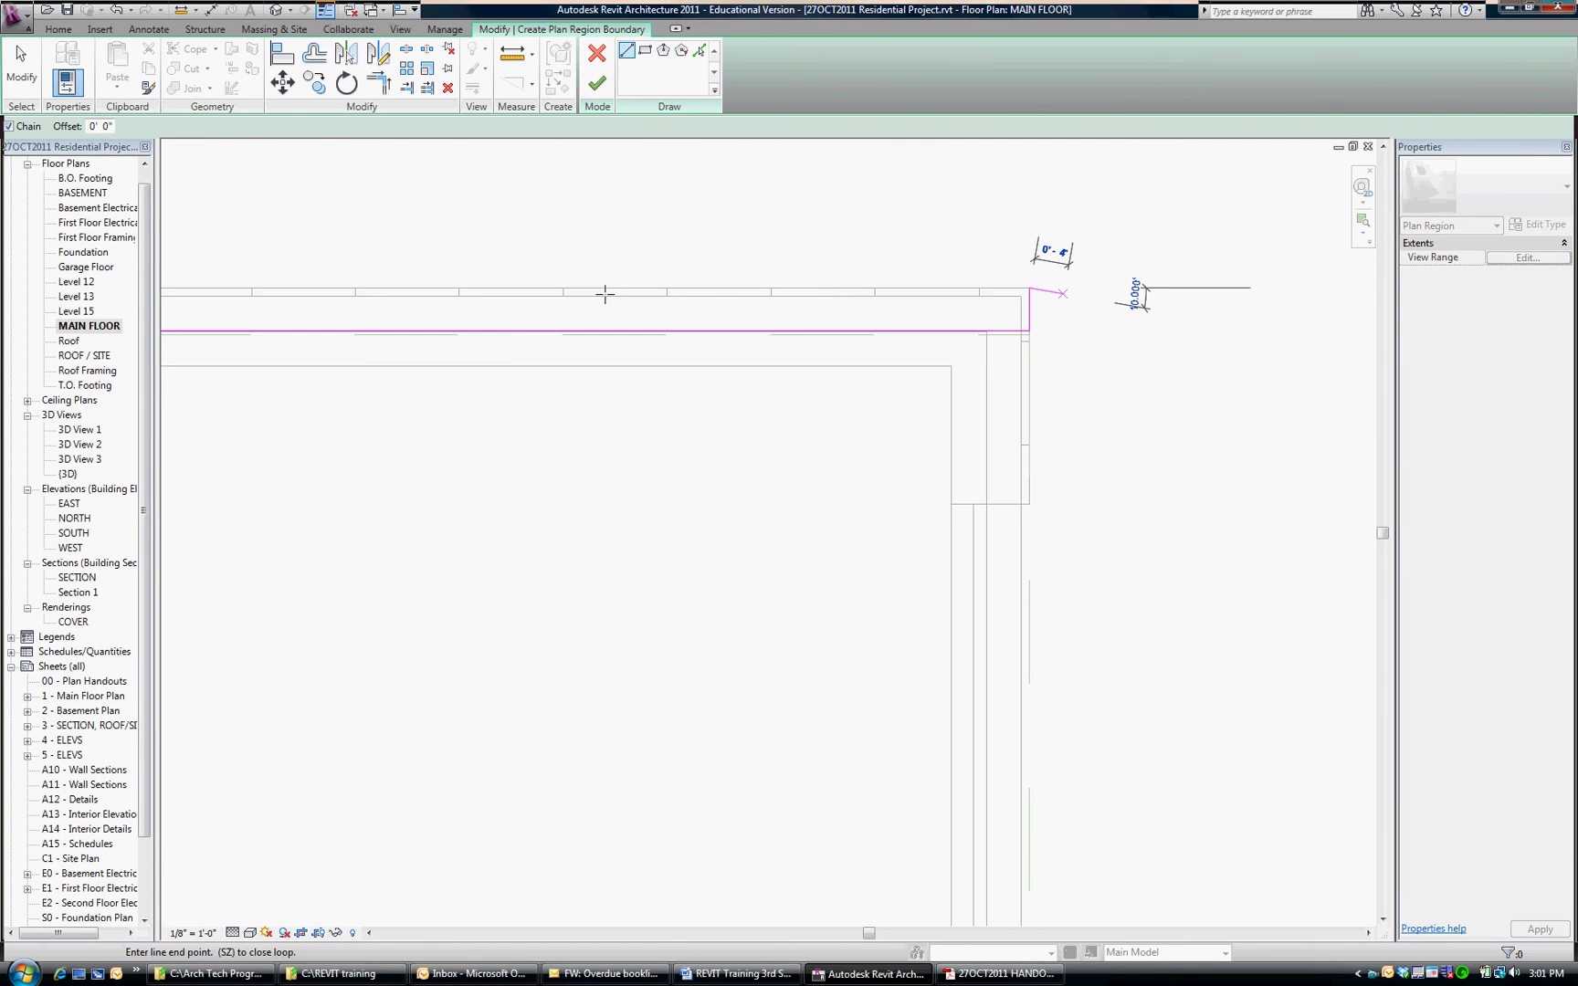
{"action": "scroll", "coordinate": [387, 296], "scroll_direction": "up", "scroll_amount": 3}
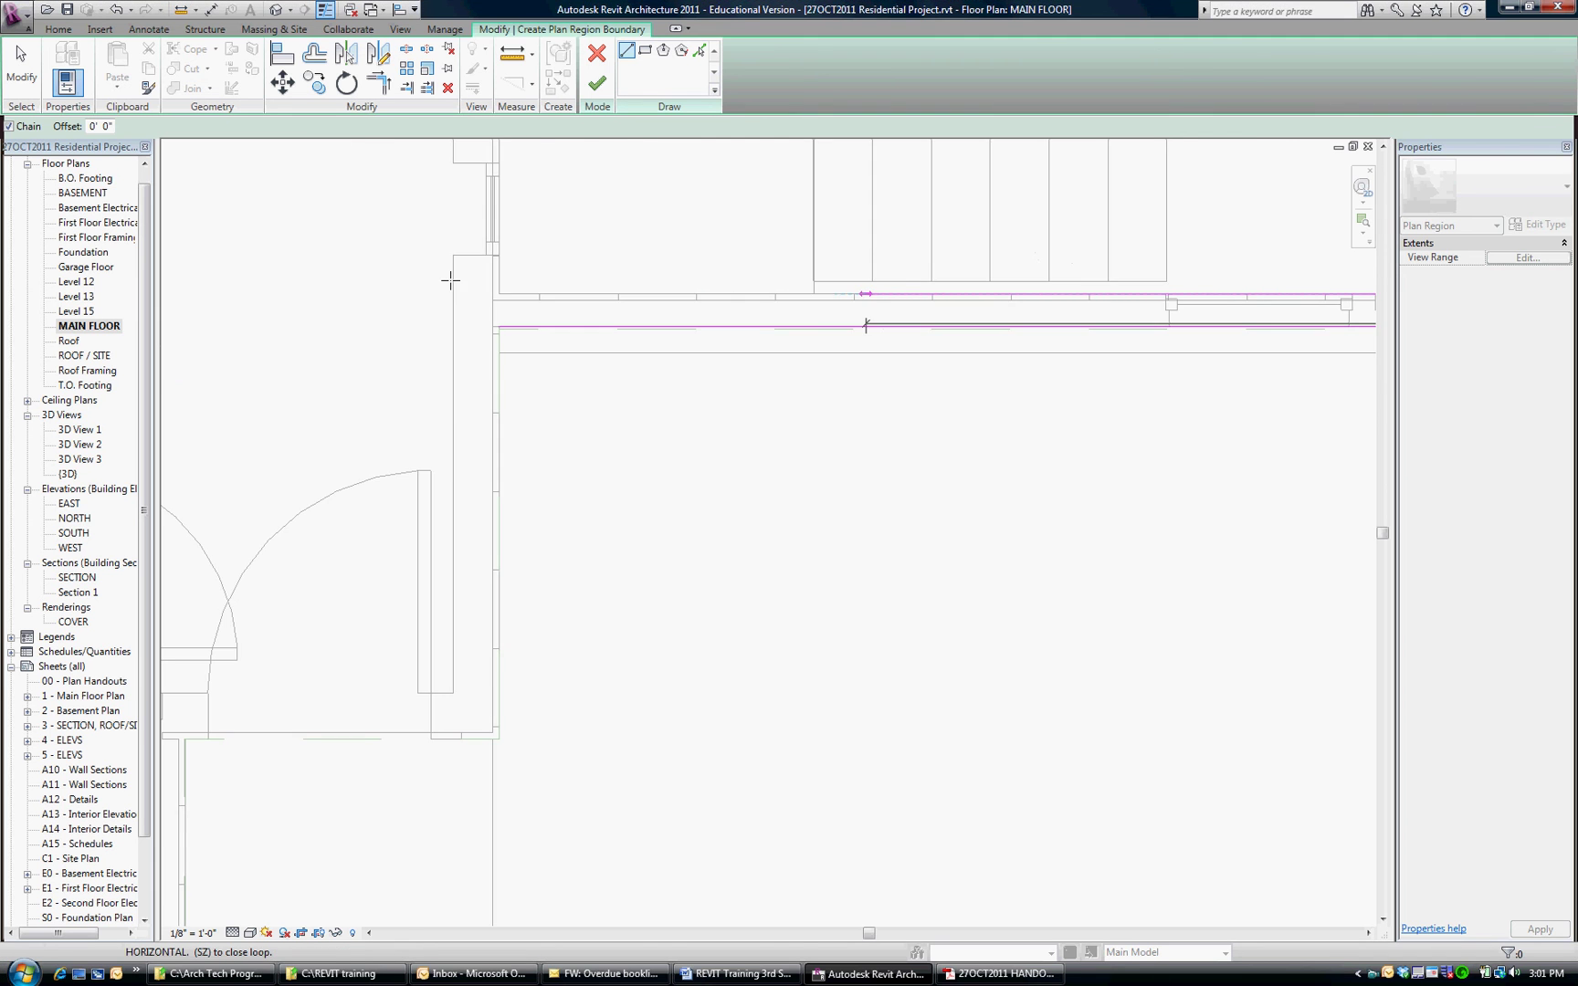
{"action": "scroll", "coordinate": [450, 281], "scroll_direction": "up", "scroll_amount": 2}
{"action": "left_click", "coordinate": [548, 311]}
{"action": "scroll", "coordinate": [426, 357], "scroll_direction": "down", "scroll_amount": 6}
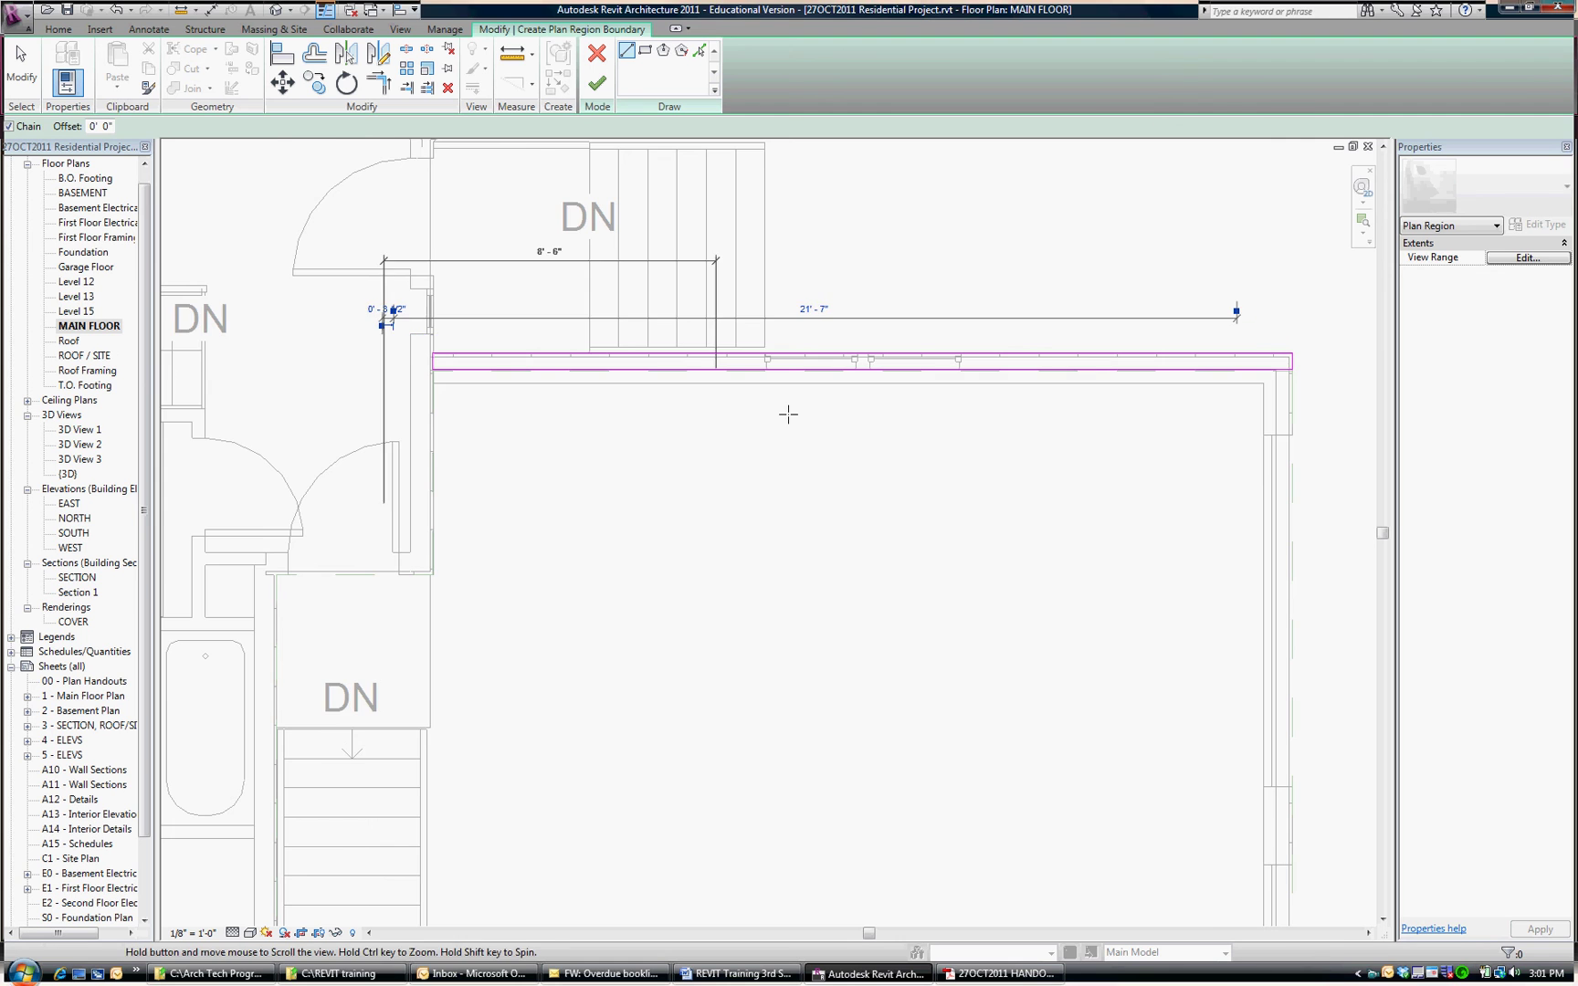
{"action": "middle_click_drag", "start_coordinate": [788, 414], "coordinate": [748, 385]}
{"action": "left_click", "coordinate": [599, 84]}
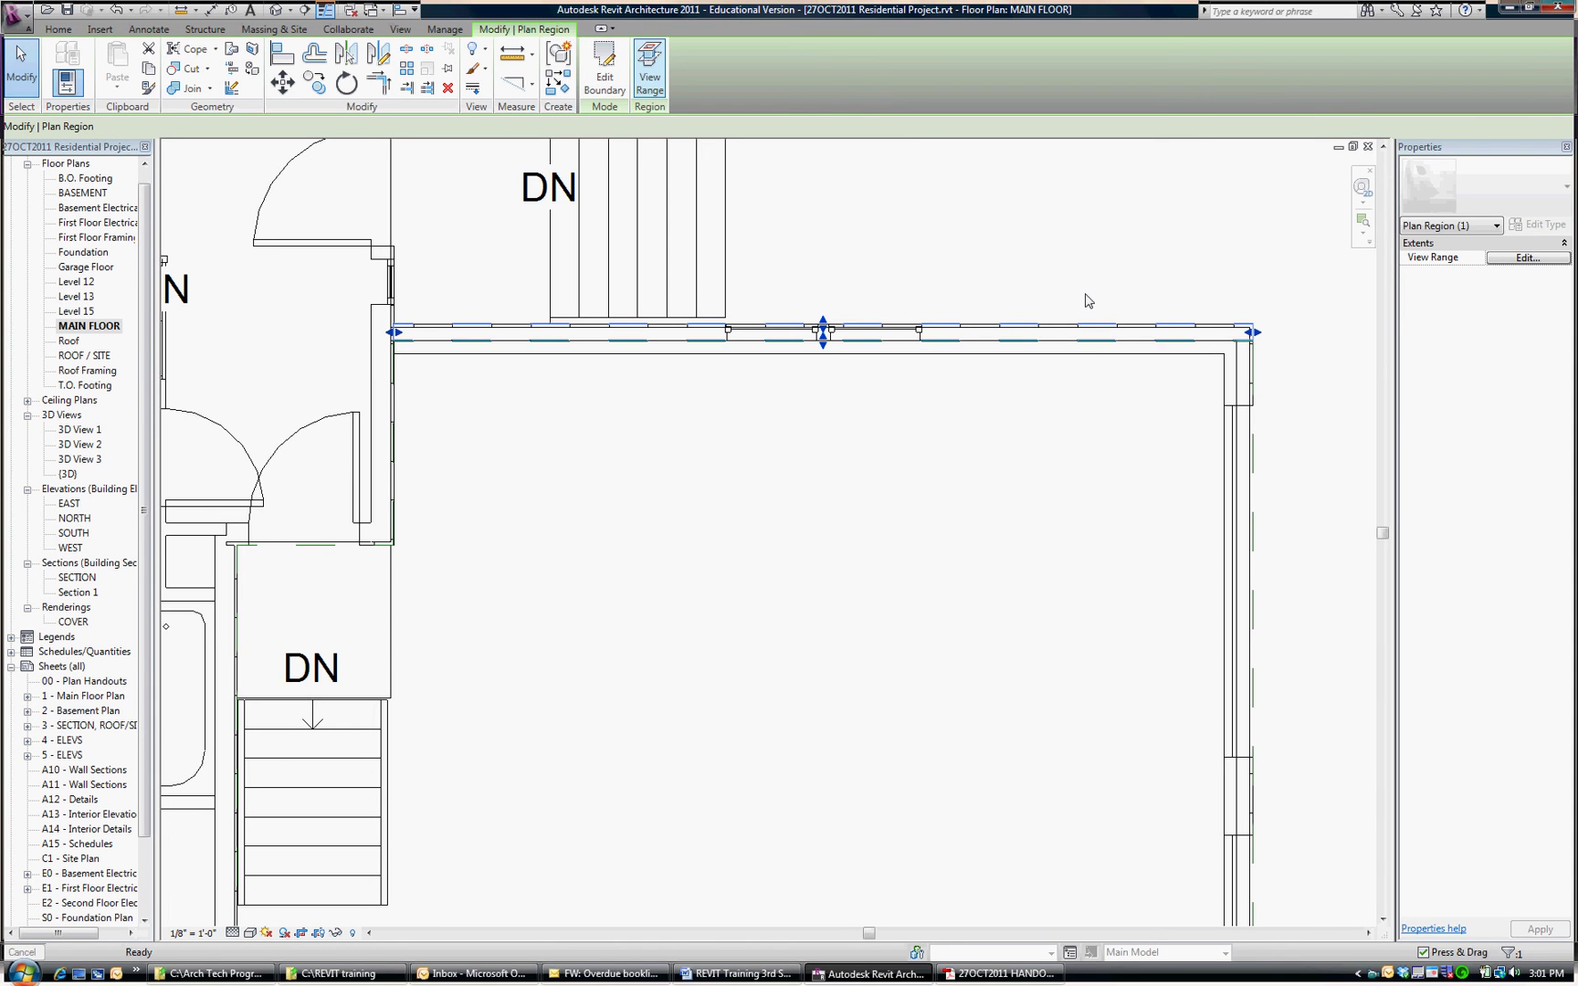
Step: Set the wall-strip region's cut plane to Garage Floor with a 10' 0" offset
{"action": "left_click", "coordinate": [1525, 259]}
{"action": "left_click", "coordinate": [1270, 247]}
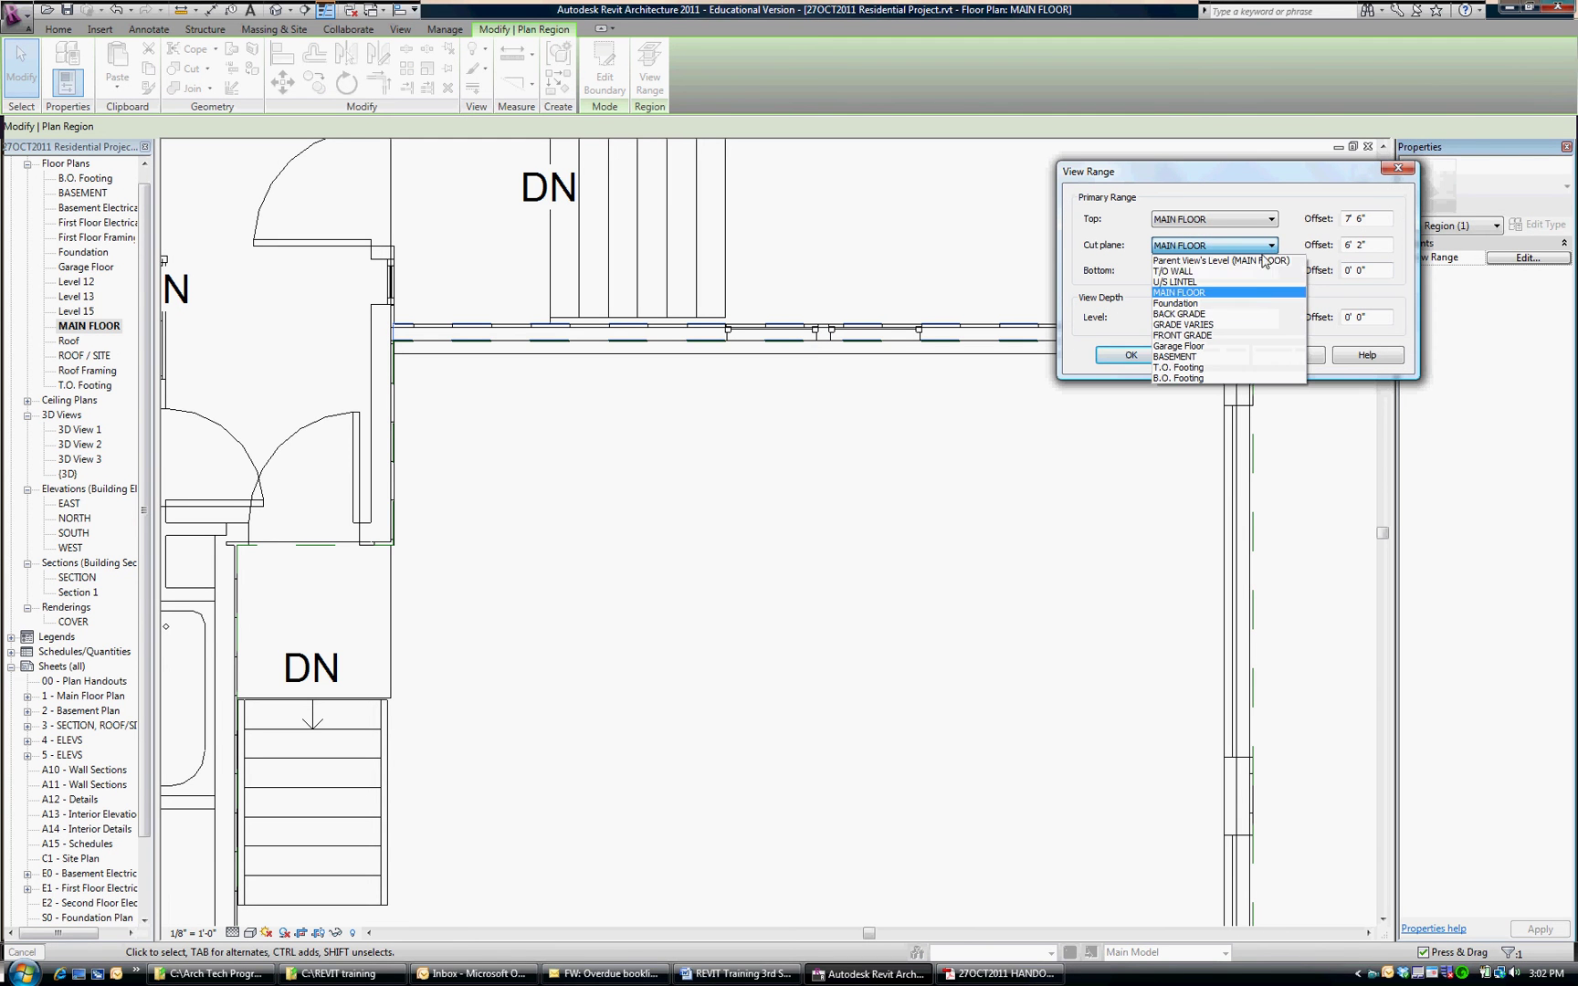
{"action": "left_click", "coordinate": [1196, 346]}
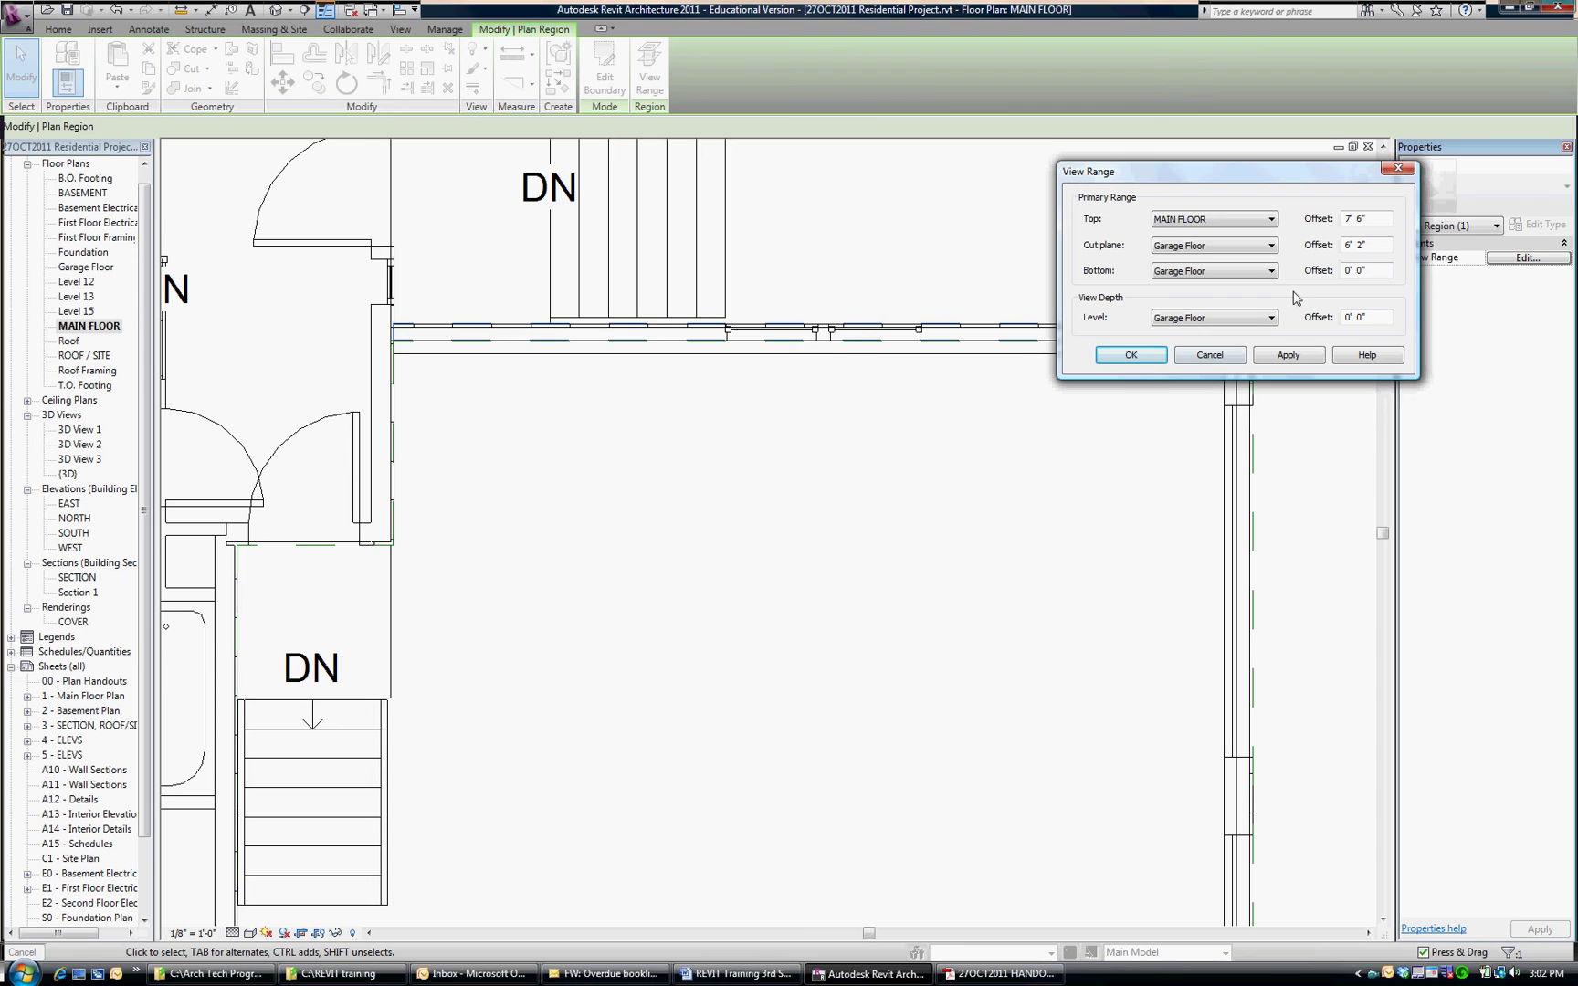
{"action": "left_click_drag", "start_coordinate": [1374, 245], "coordinate": [1335, 249]}
{"action": "type", "text": "10"}
{"action": "left_click", "coordinate": [1369, 270]}
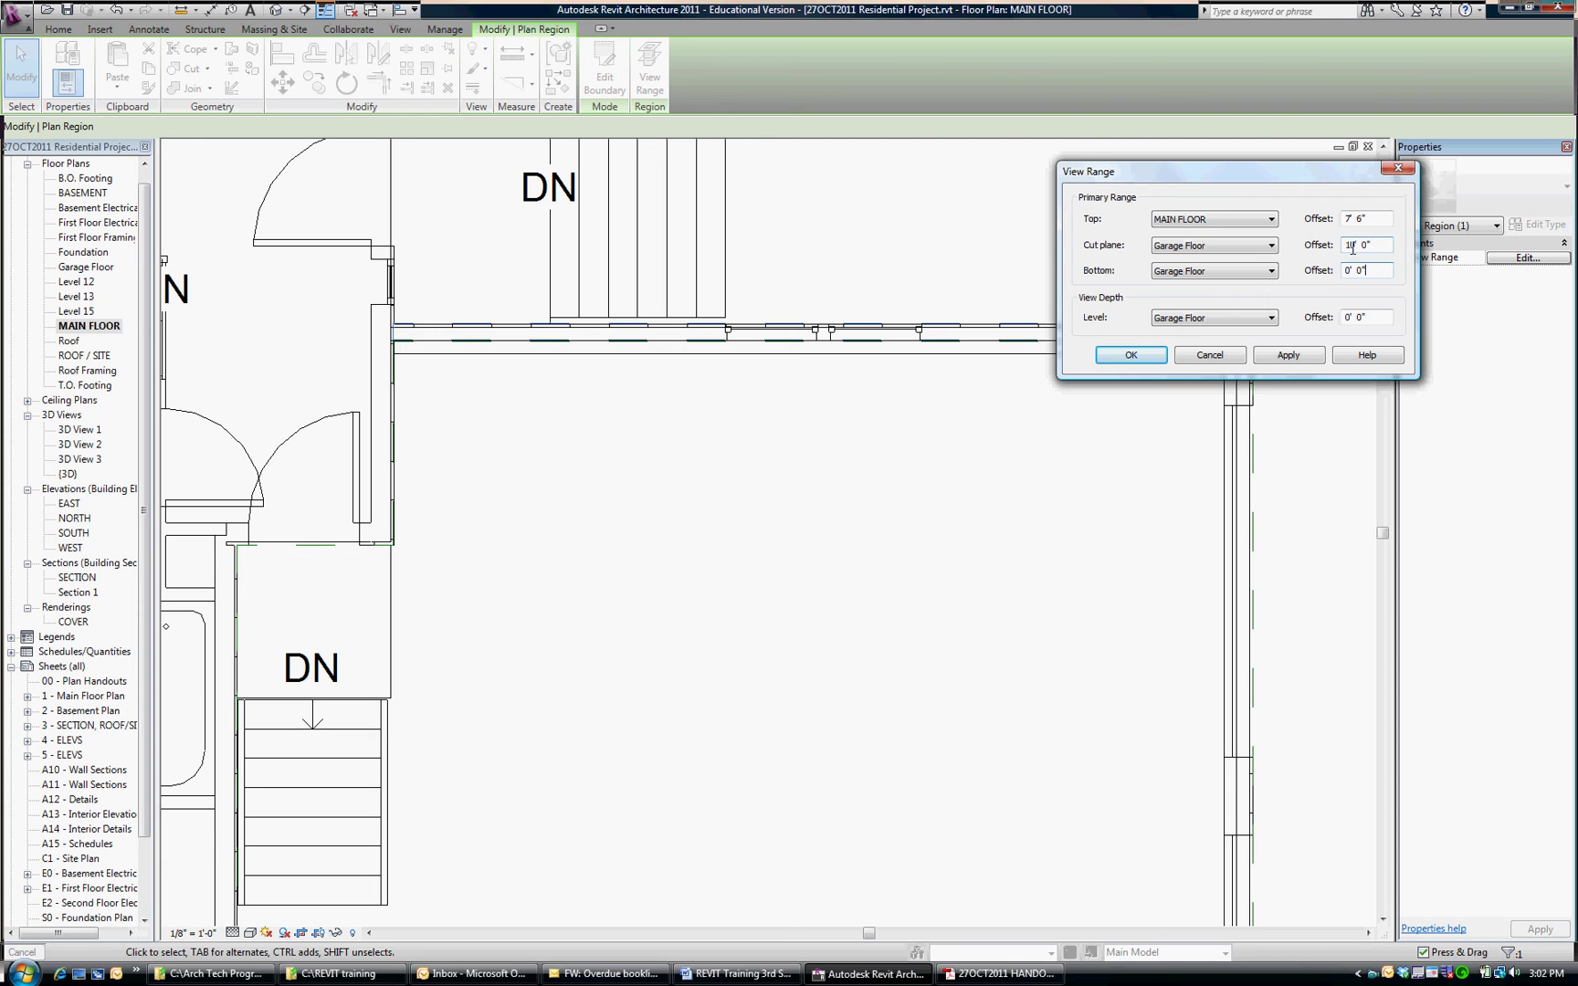
{"action": "left_click", "coordinate": [1167, 357]}
{"action": "left_click", "coordinate": [949, 278]}
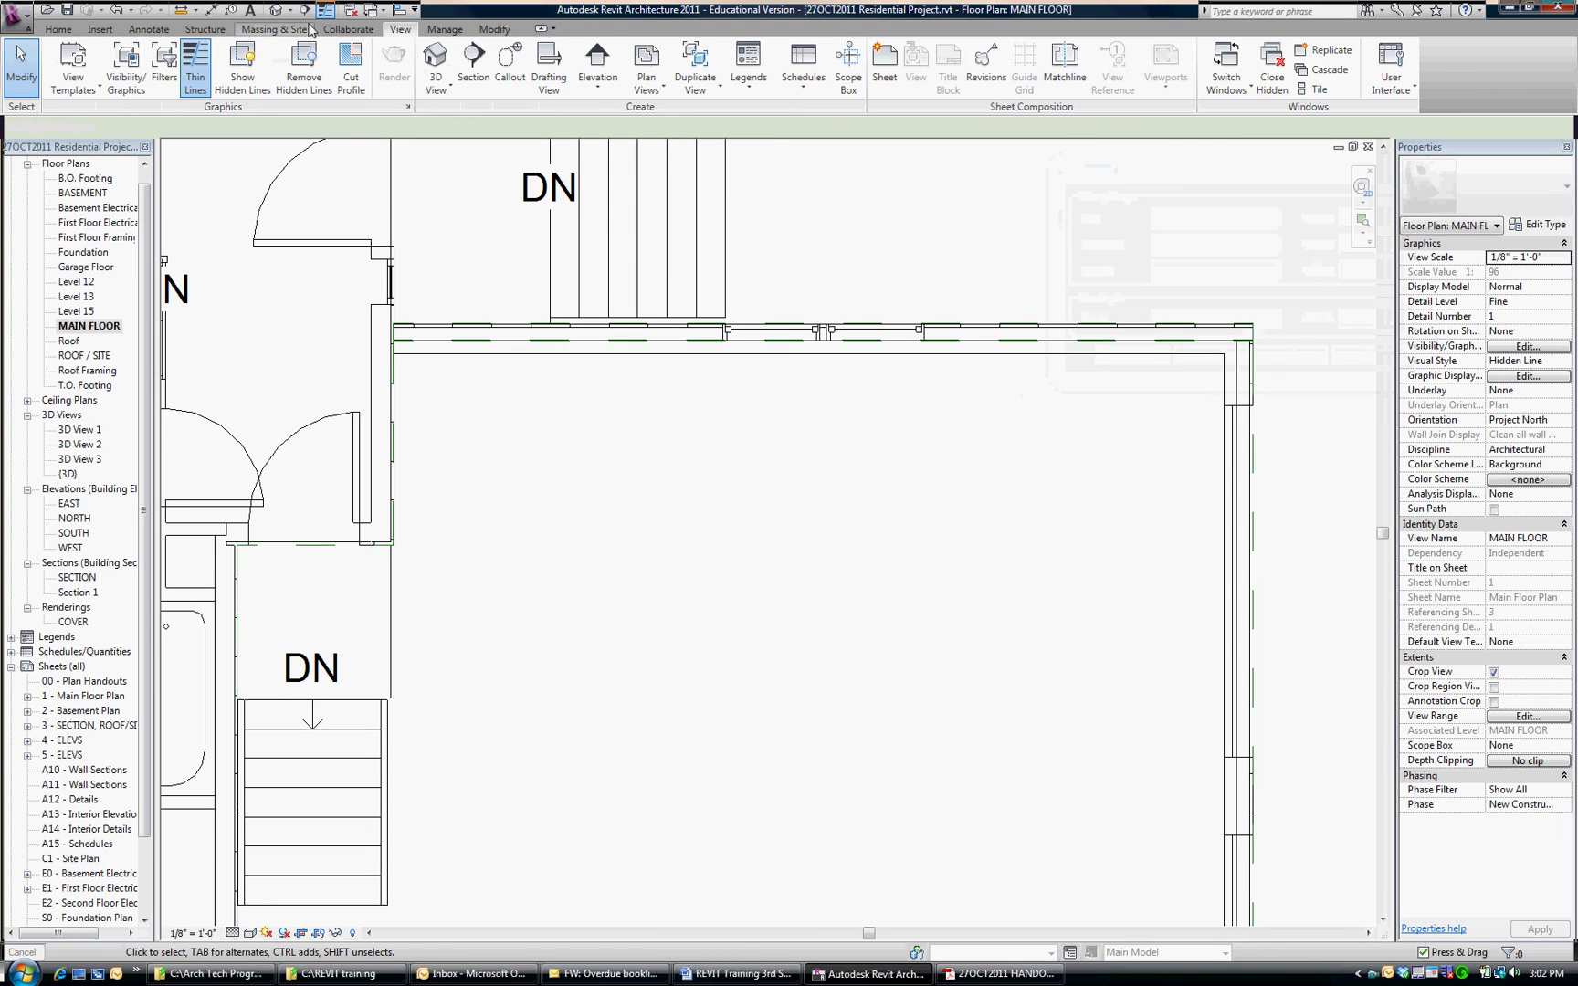
Step: Turn Thin Lines off and pan to view the garage's top wall and window at full weight
{"action": "left_click", "coordinate": [326, 11]}
{"action": "scroll", "coordinate": [1096, 420], "scroll_direction": "down", "scroll_amount": 3}
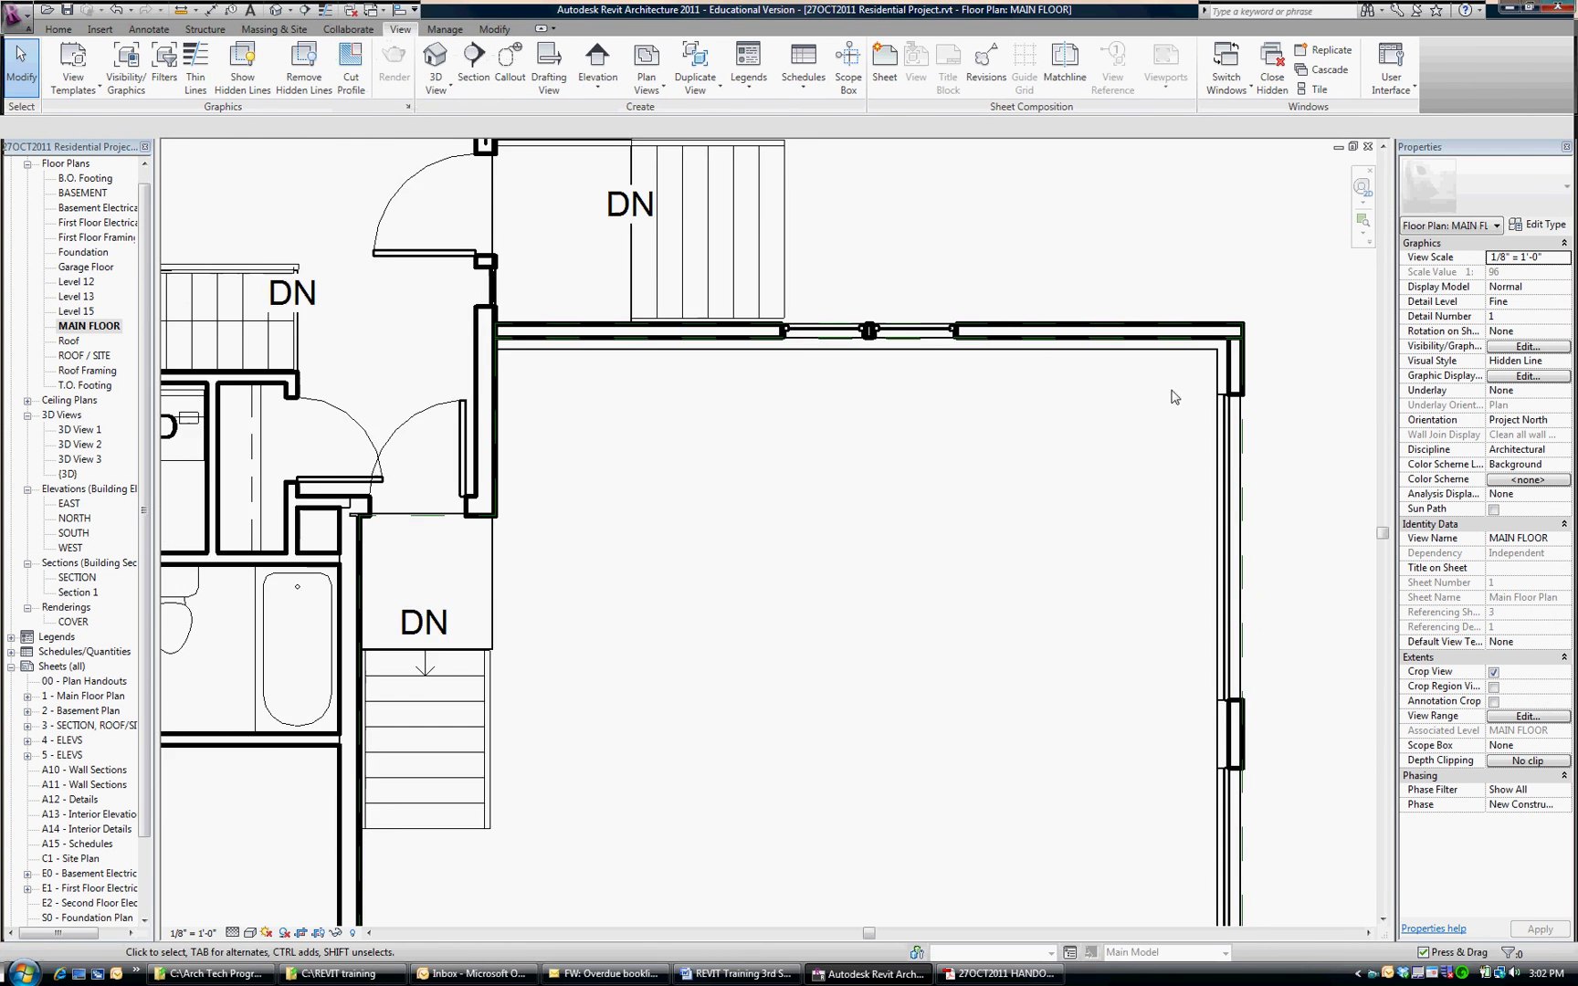
{"action": "middle_click_drag", "start_coordinate": [991, 347], "coordinate": [979, 273]}
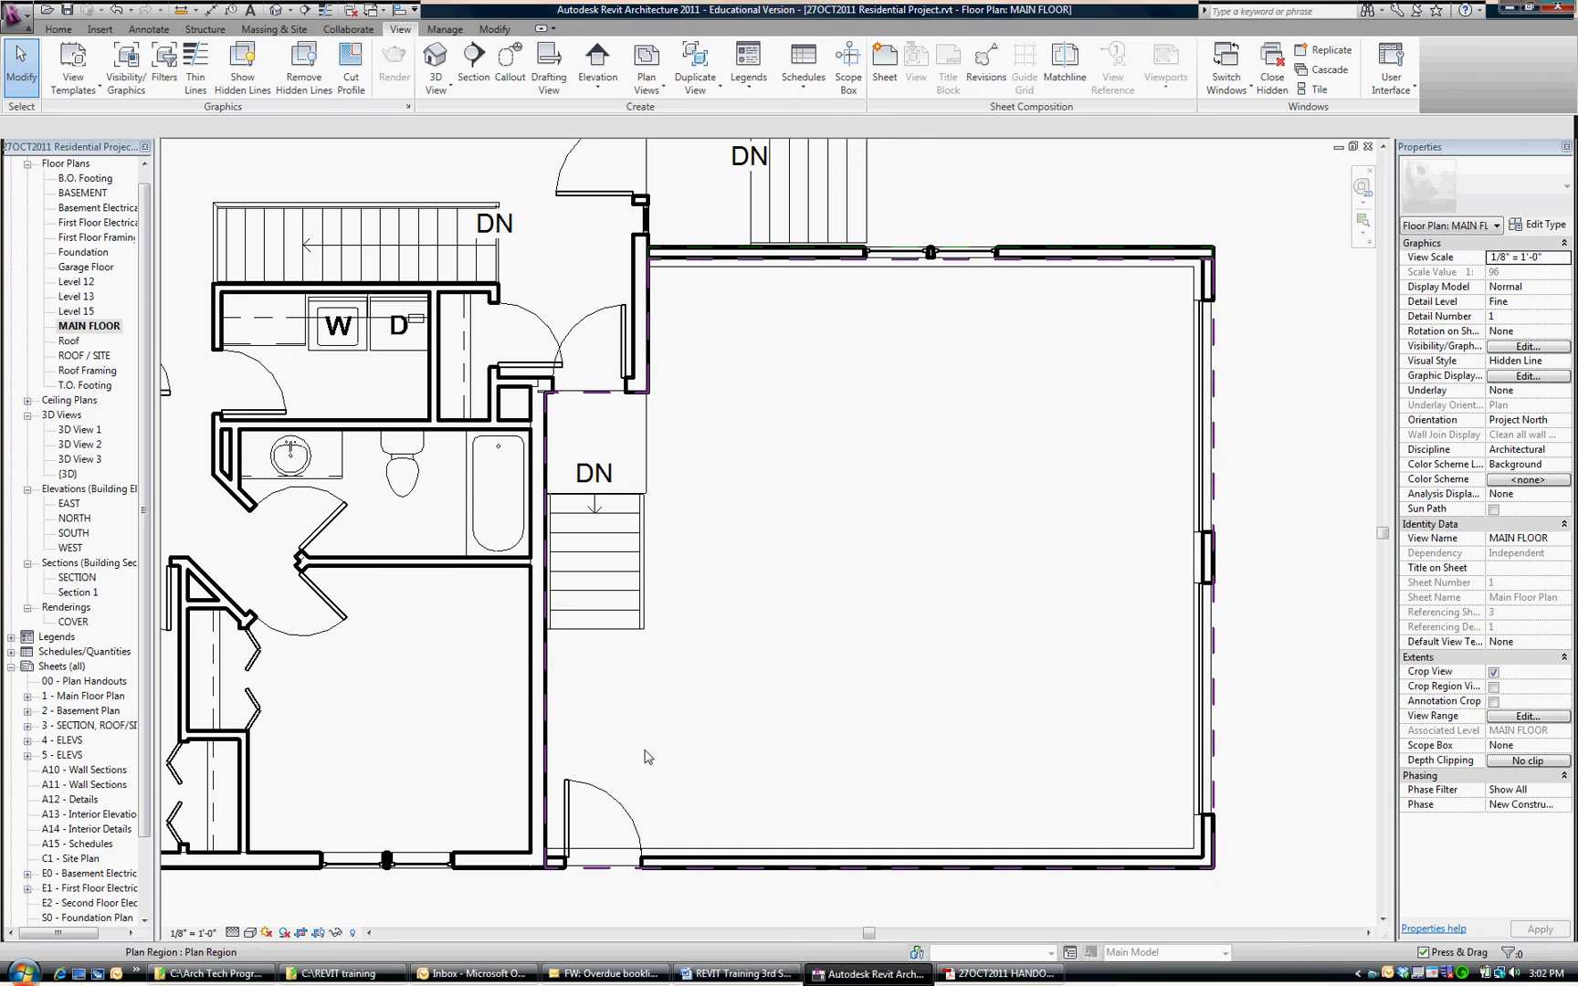
Step: Hide the Plan Region category in the MAIN FLOOR view and bring the full floor plan into view
{"action": "right_click", "coordinate": [1214, 395]}
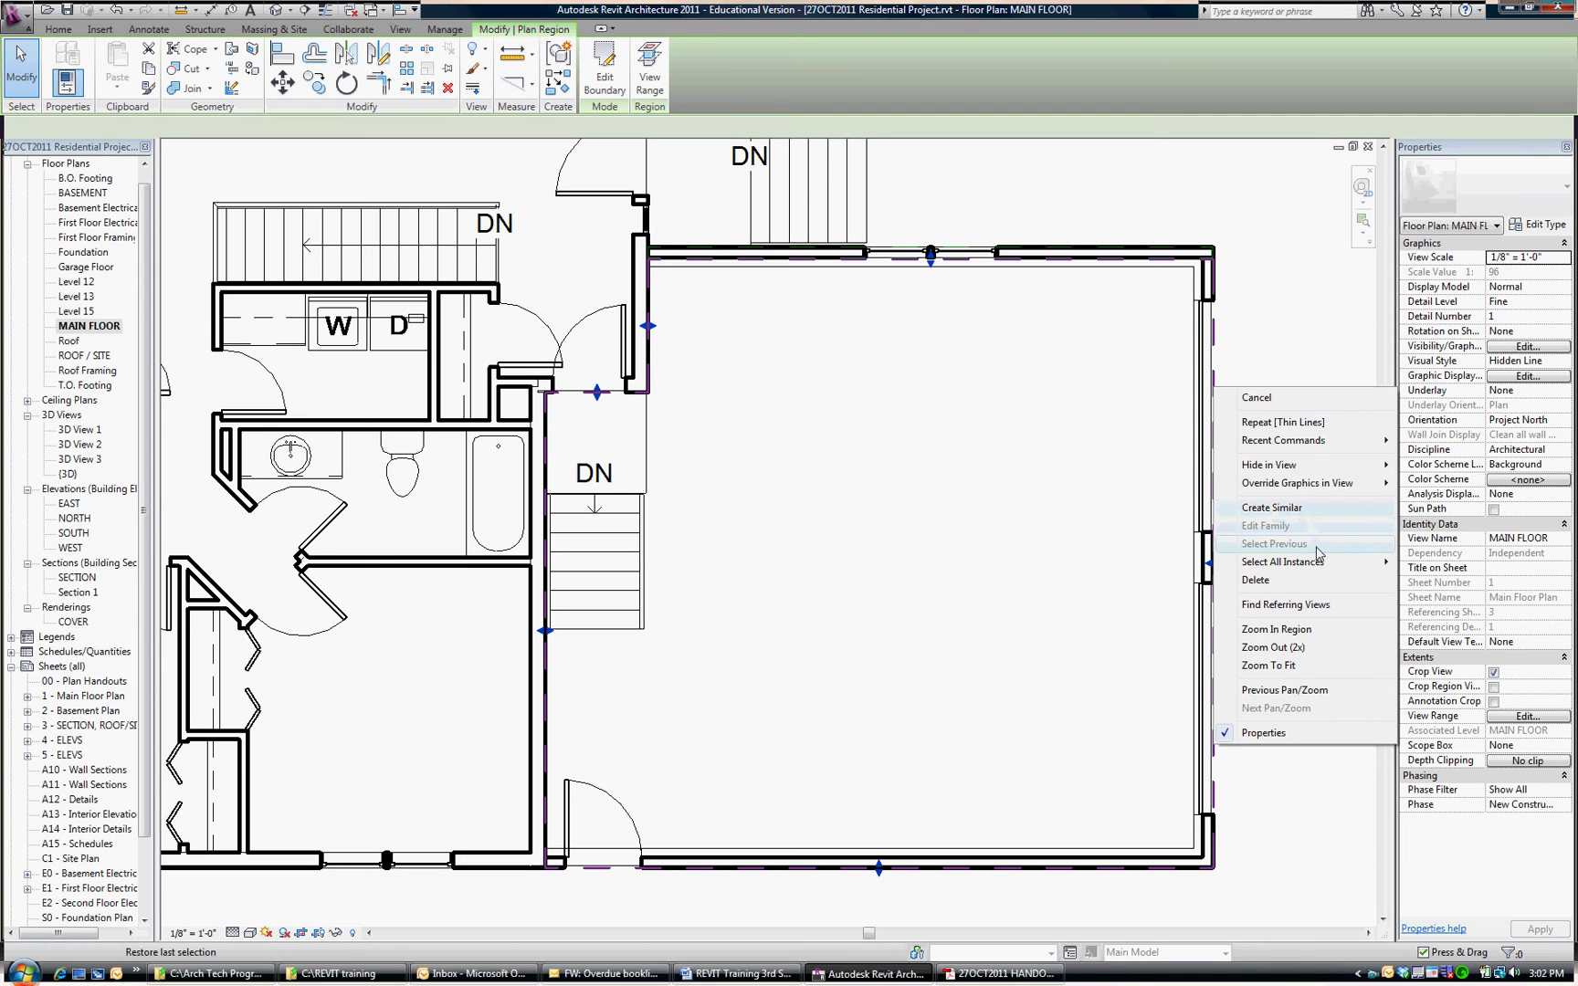
{"action": "mouse_move", "coordinate": [1324, 466]}
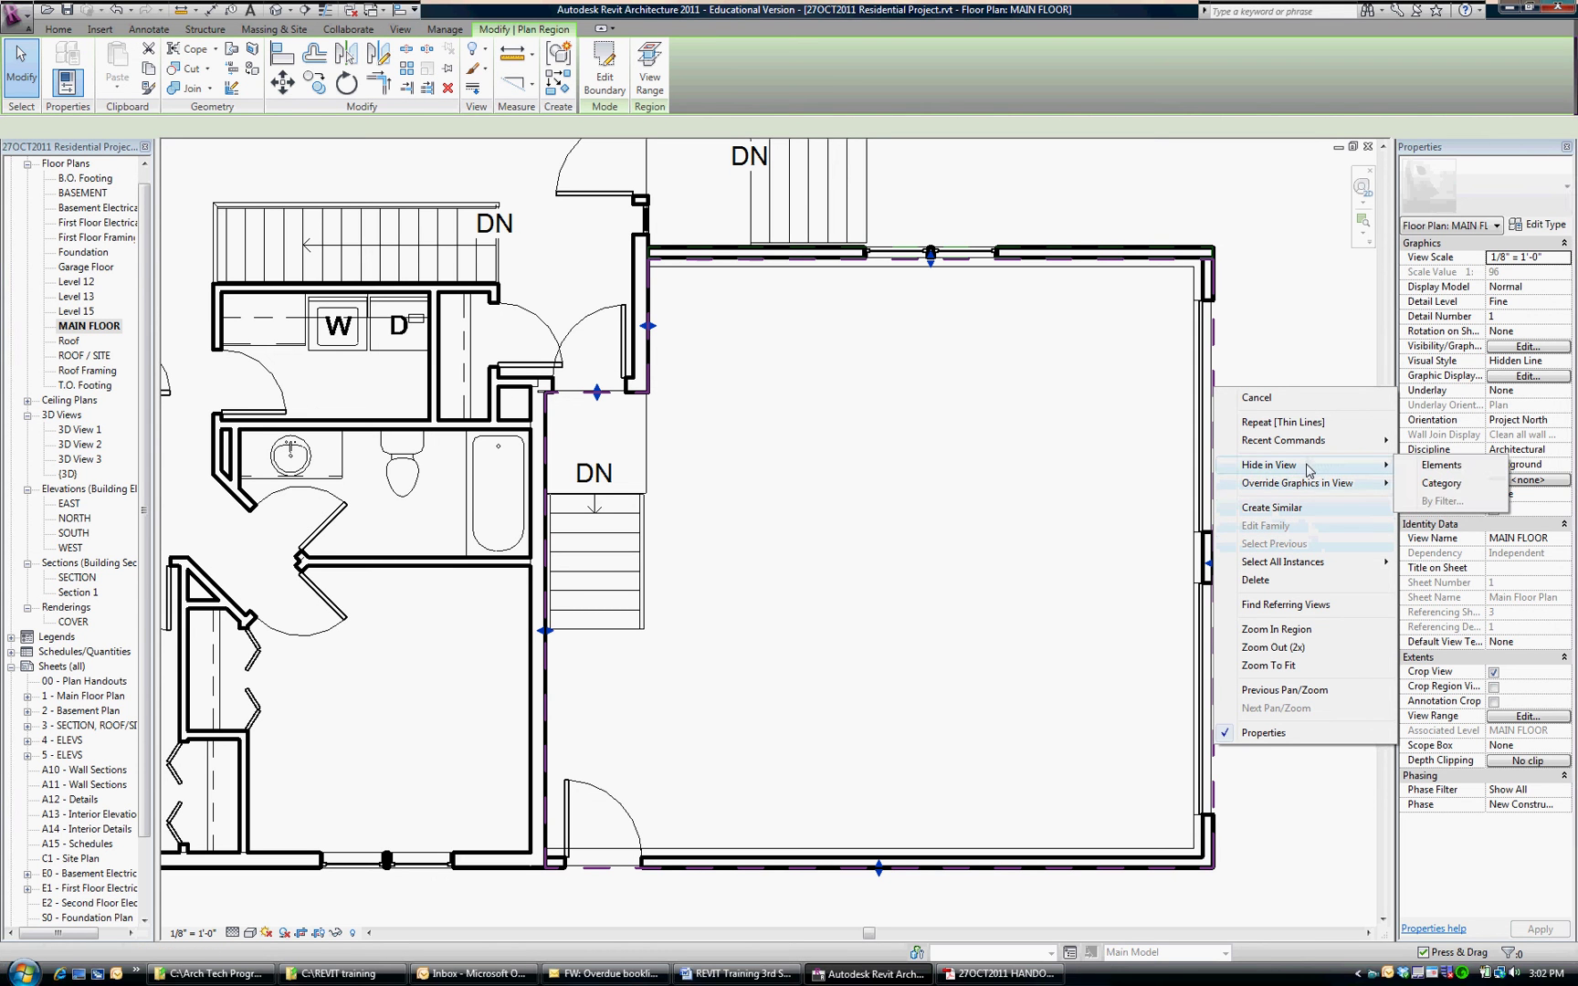
{"action": "left_click", "coordinate": [1452, 489]}
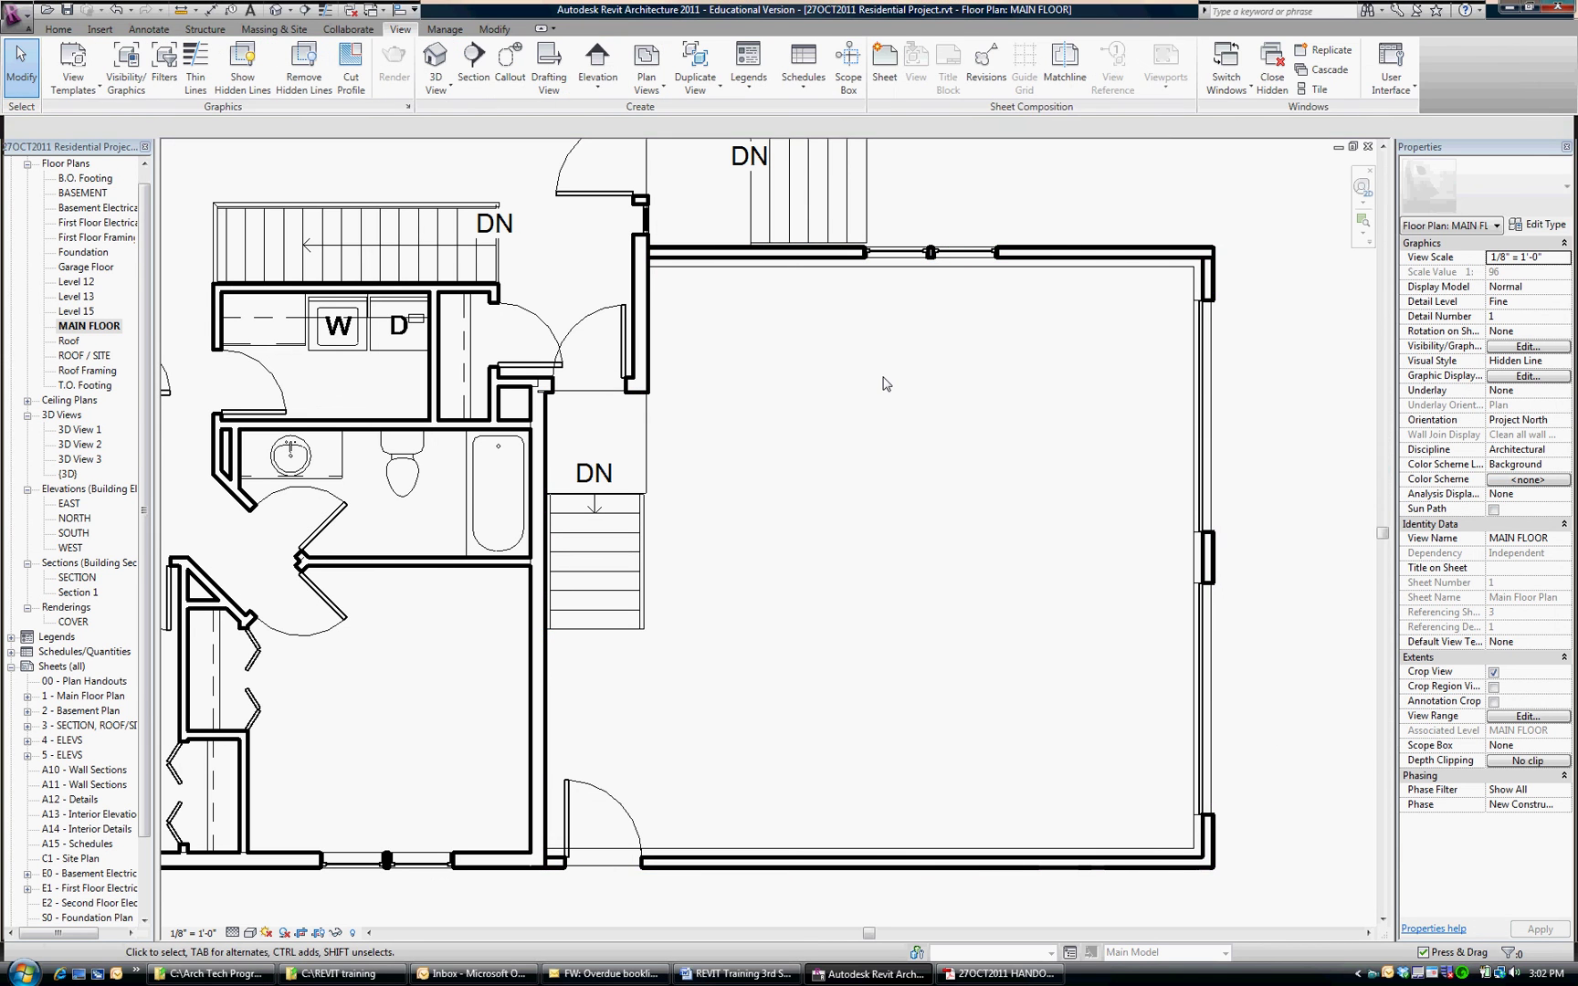
{"action": "scroll", "coordinate": [890, 386], "scroll_direction": "down", "scroll_amount": 2}
{"action": "middle_click_drag", "start_coordinate": [916, 440], "coordinate": [1148, 558]}
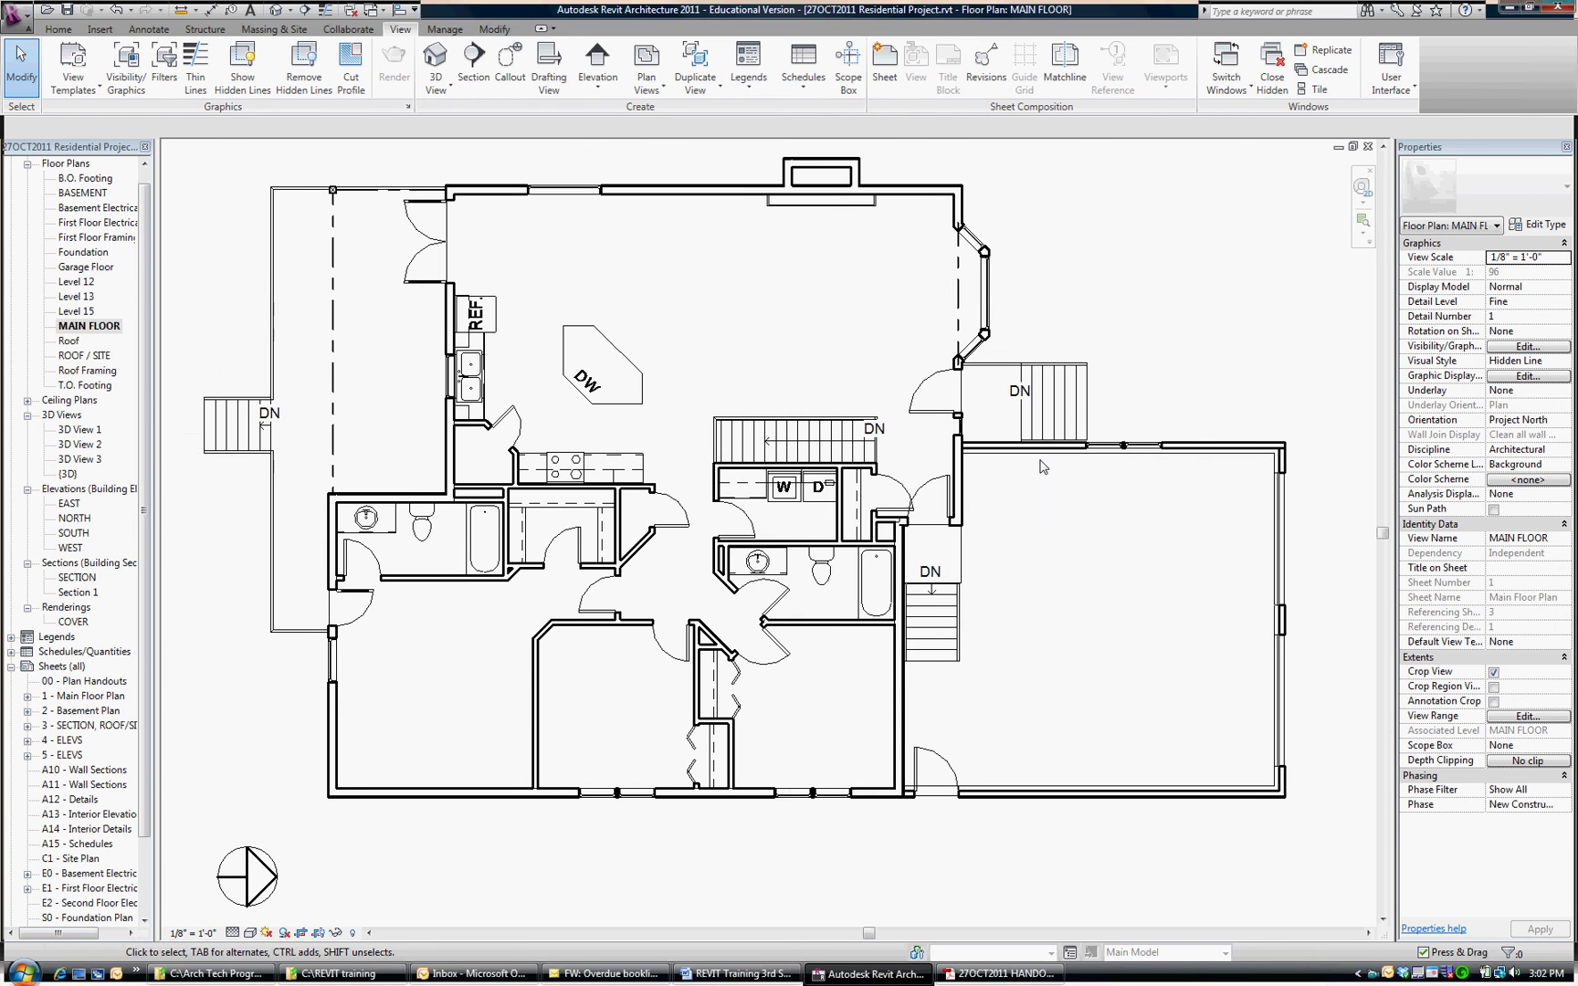